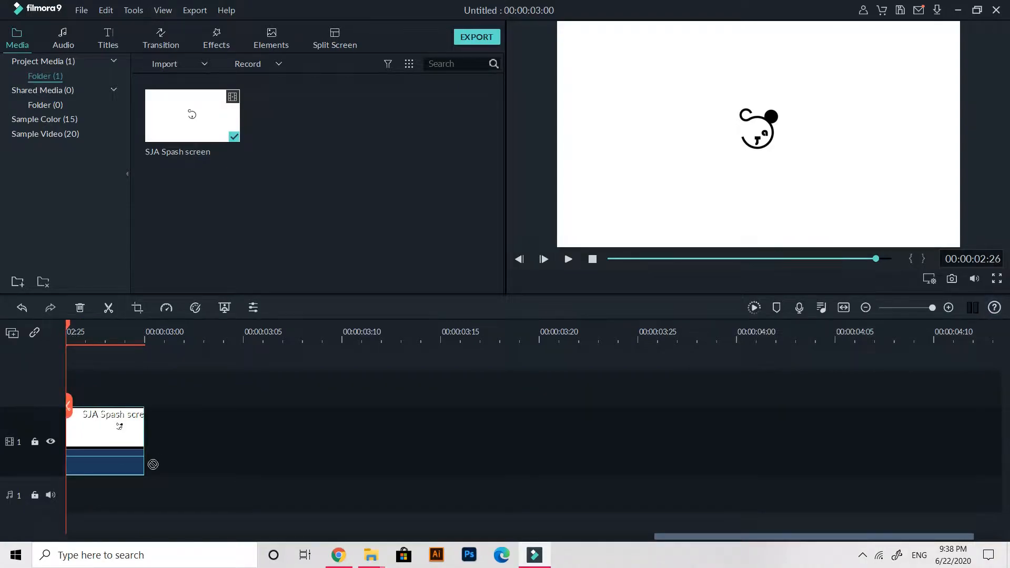
Scrub through the SJA Spash screen clip, show its full length in the timeline, and return the playhead to the start.
{"action": "left_click_drag", "start_coordinate": [779, 536], "coordinate": [215, 531]}
{"action": "left_click", "coordinate": [166, 327]}
{"action": "left_click_drag", "start_coordinate": [167, 320], "coordinate": [662, 378]}
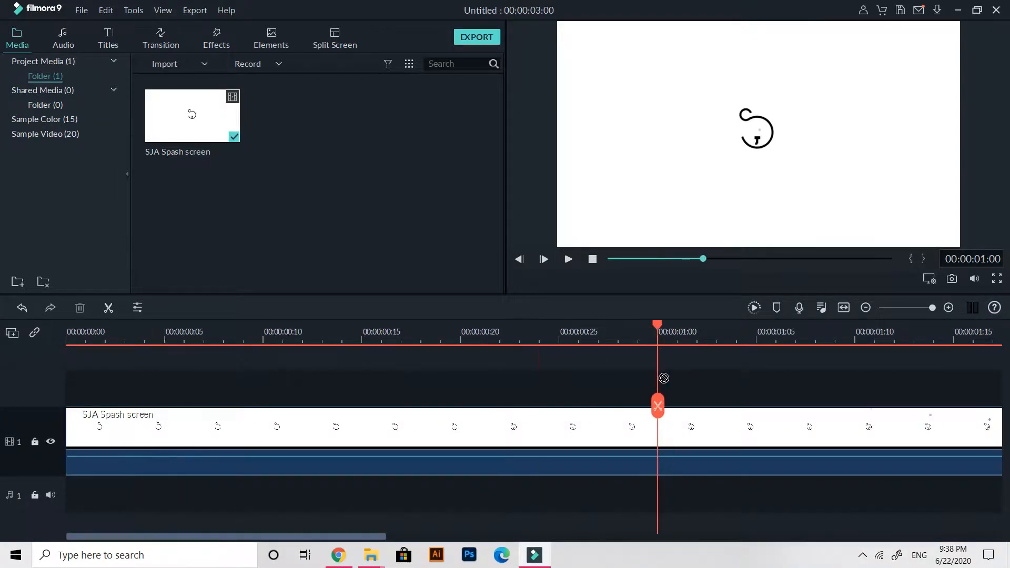
{"action": "scroll", "coordinate": [663, 378], "scroll_direction": "down", "scroll_amount": 3}
{"action": "left_click_drag", "start_coordinate": [156, 325], "coordinate": [66, 325]}
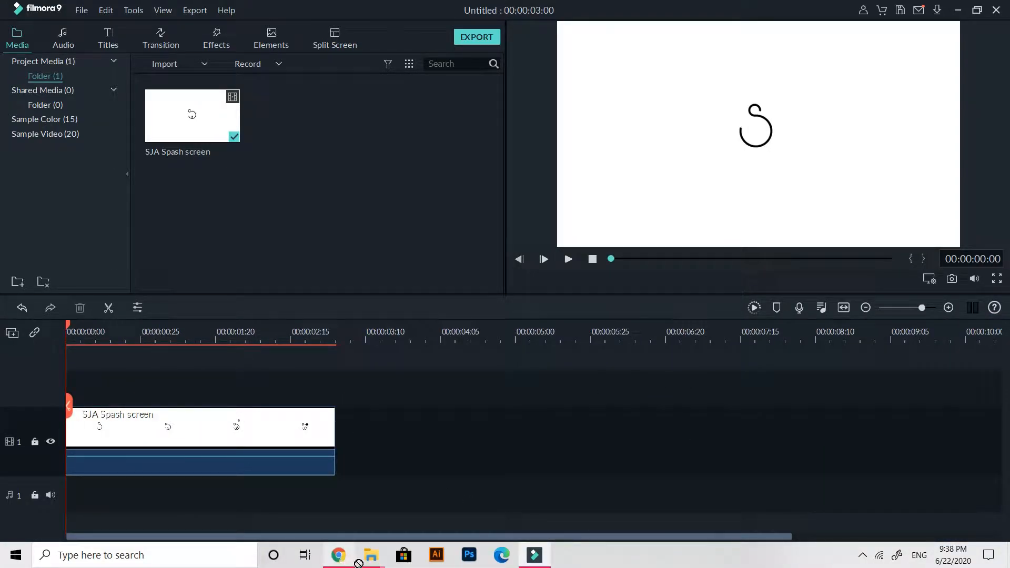
Switch to the Downloads folder in File Explorer and play the foley_balloon_rubbing_squeak_001 sound.
{"action": "mouse_move", "coordinate": [375, 557]}
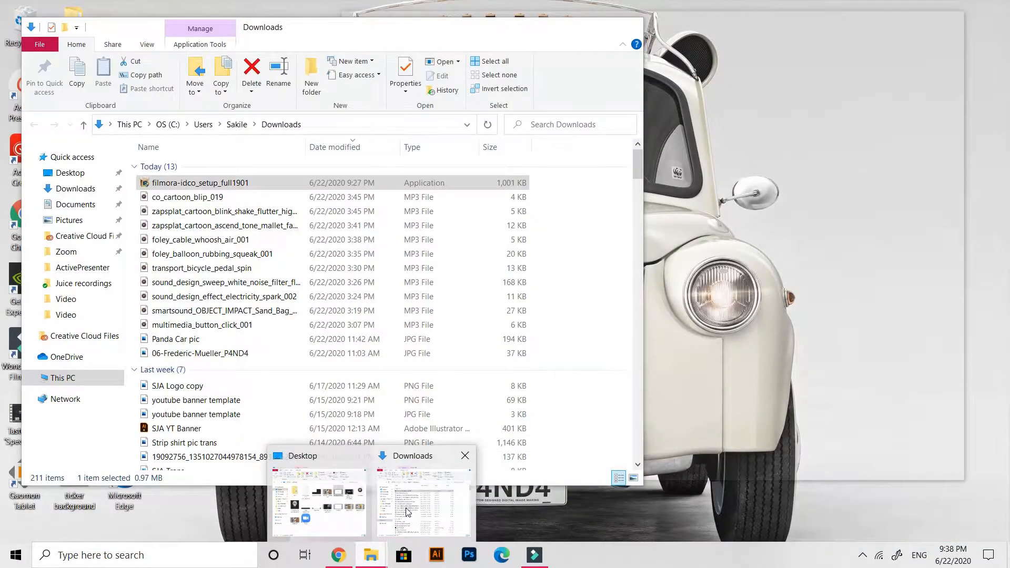
{"action": "left_click", "coordinate": [406, 511]}
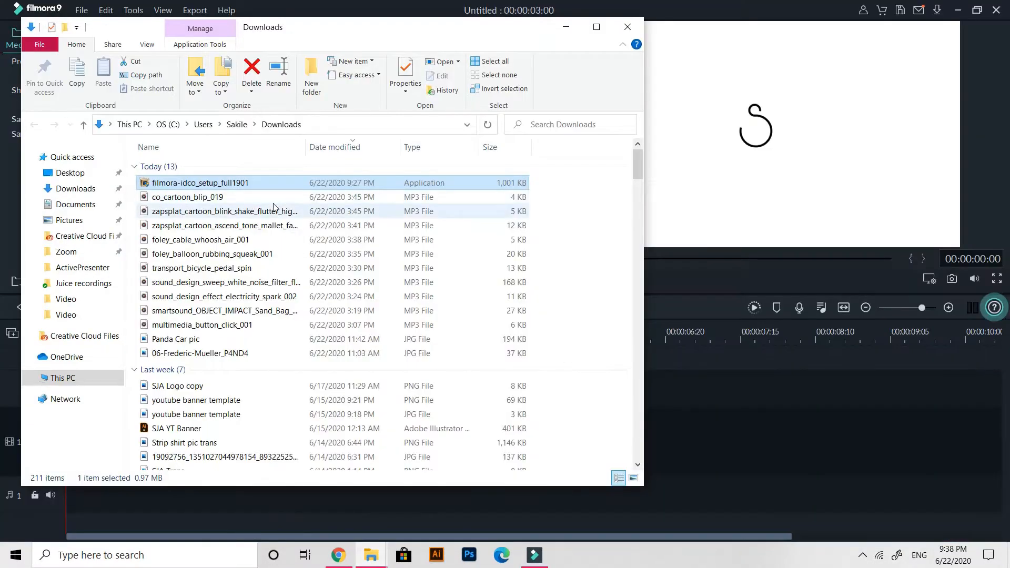
{"action": "double_click", "coordinate": [278, 256]}
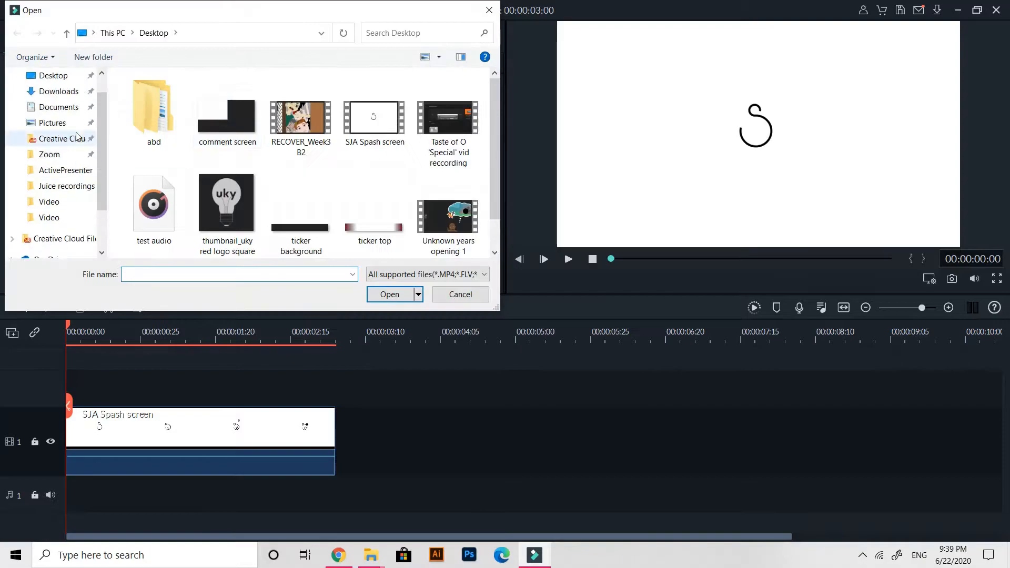
Import foley_balloon_rubbing_squeak_001 from Downloads and place it at the start of audio track 1.
{"action": "left_click", "coordinate": [58, 91]}
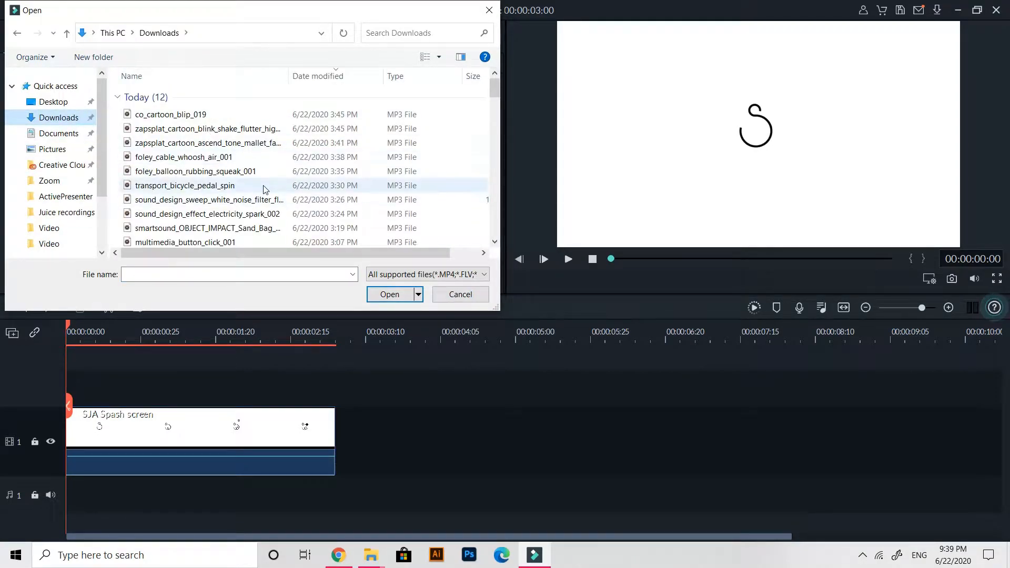
{"action": "left_click", "coordinate": [247, 171]}
{"action": "left_click", "coordinate": [389, 294]}
{"action": "left_click_drag", "start_coordinate": [300, 118], "coordinate": [69, 498]}
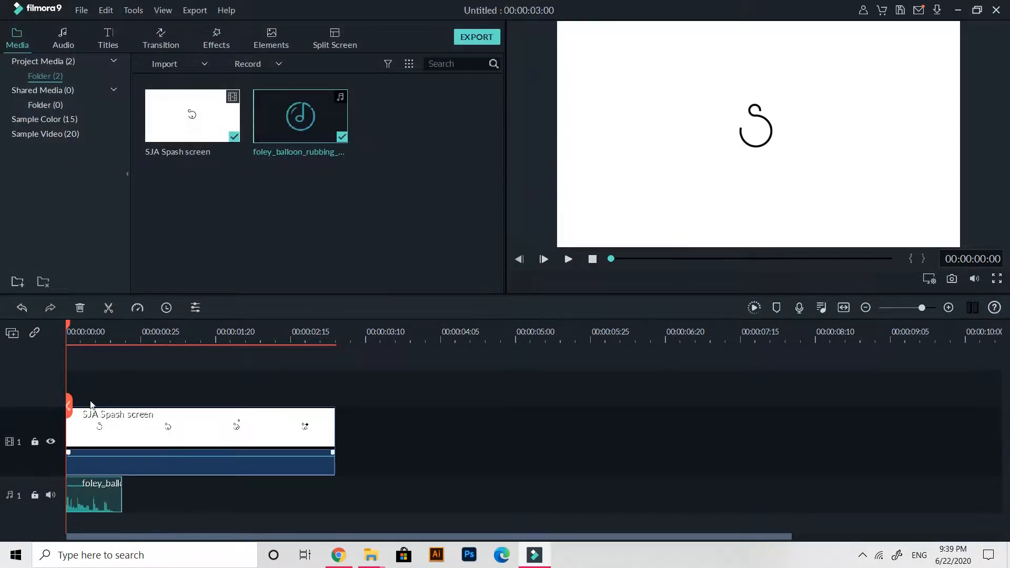
Play the timeline from the start and set the playhead to the end of the balloon sound at 00:00:00:19.
{"action": "left_click", "coordinate": [567, 259]}
{"action": "left_click", "coordinate": [568, 259]}
{"action": "left_click", "coordinate": [66, 332]}
{"action": "left_click", "coordinate": [568, 258]}
{"action": "left_click_drag", "start_coordinate": [321, 326], "coordinate": [125, 372]}
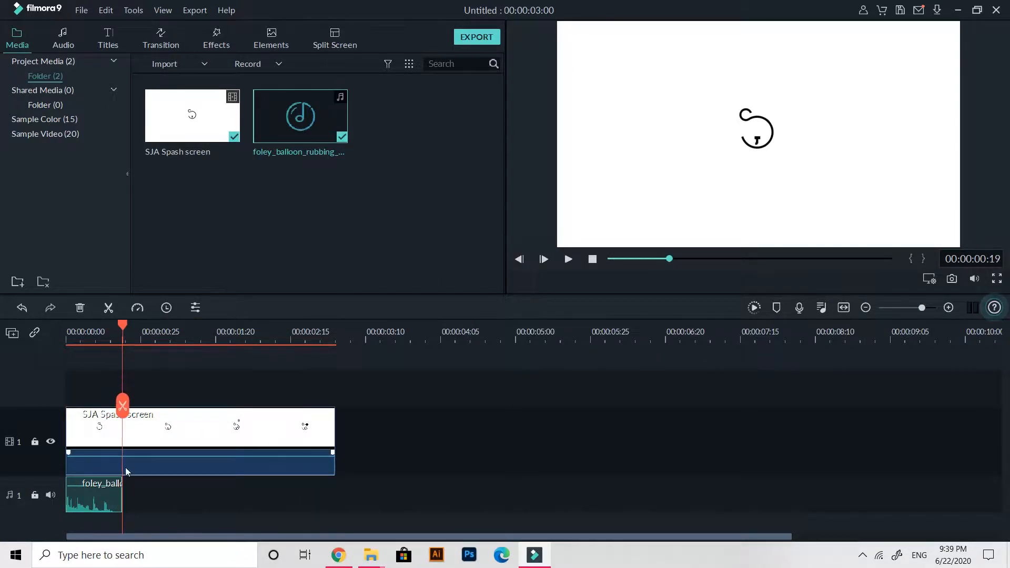
Audition the button click, sand bag impact, electricity spark, white noise sweep and ascending tone sounds in the Downloads folder.
{"action": "mouse_move", "coordinate": [377, 559]}
{"action": "left_click", "coordinate": [401, 522]}
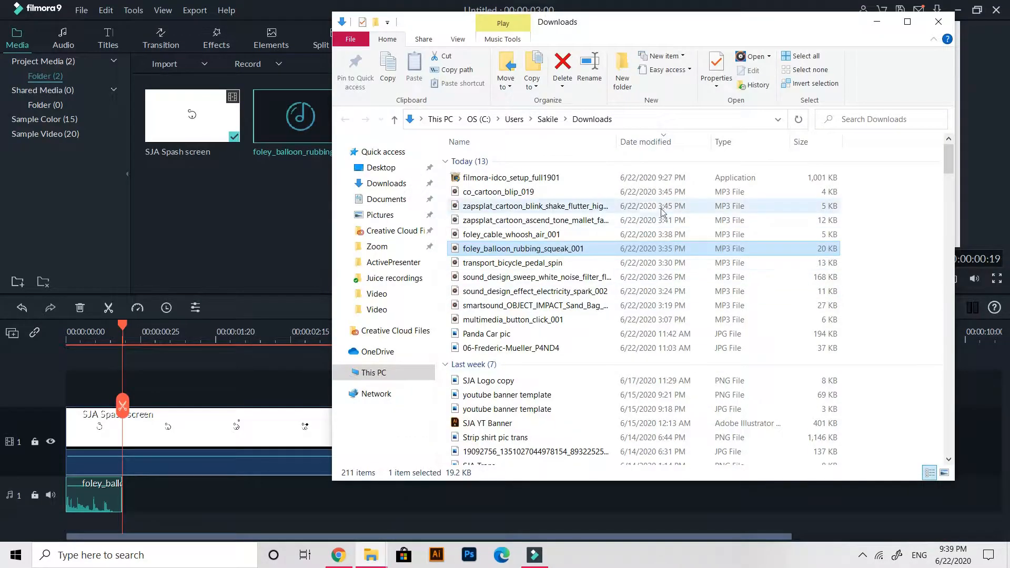
{"action": "double_click", "coordinate": [744, 23]}
{"action": "double_click", "coordinate": [200, 303]}
{"action": "left_click", "coordinate": [689, 11]}
{"action": "double_click", "coordinate": [226, 289]}
{"action": "left_click", "coordinate": [689, 11]}
{"action": "double_click", "coordinate": [226, 275]}
{"action": "left_click", "coordinate": [689, 11]}
{"action": "double_click", "coordinate": [226, 261]}
{"action": "left_click", "coordinate": [689, 11]}
{"action": "double_click", "coordinate": [226, 207]}
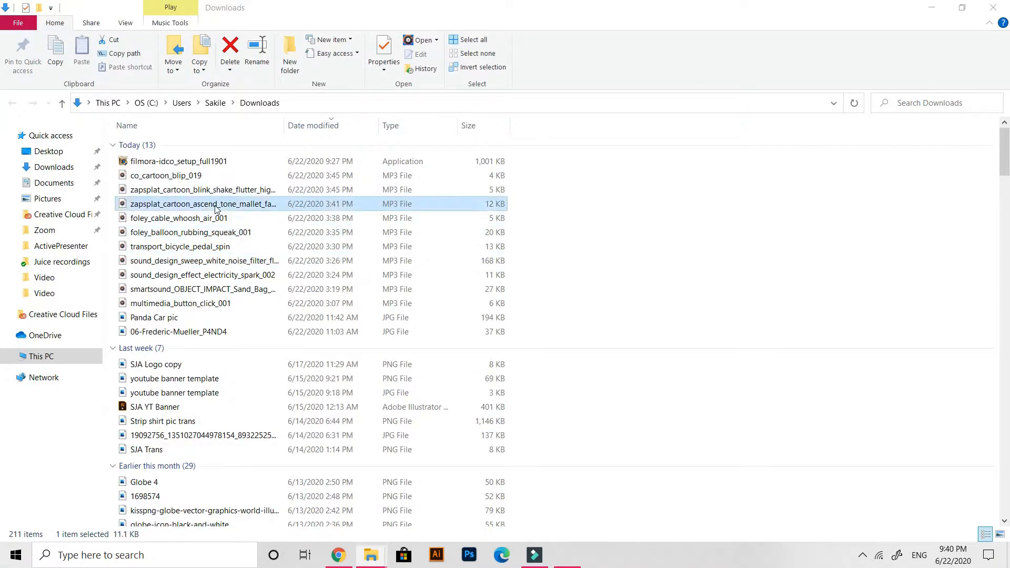
{"action": "left_click", "coordinate": [689, 11]}
{"action": "double_click", "coordinate": [213, 303]}
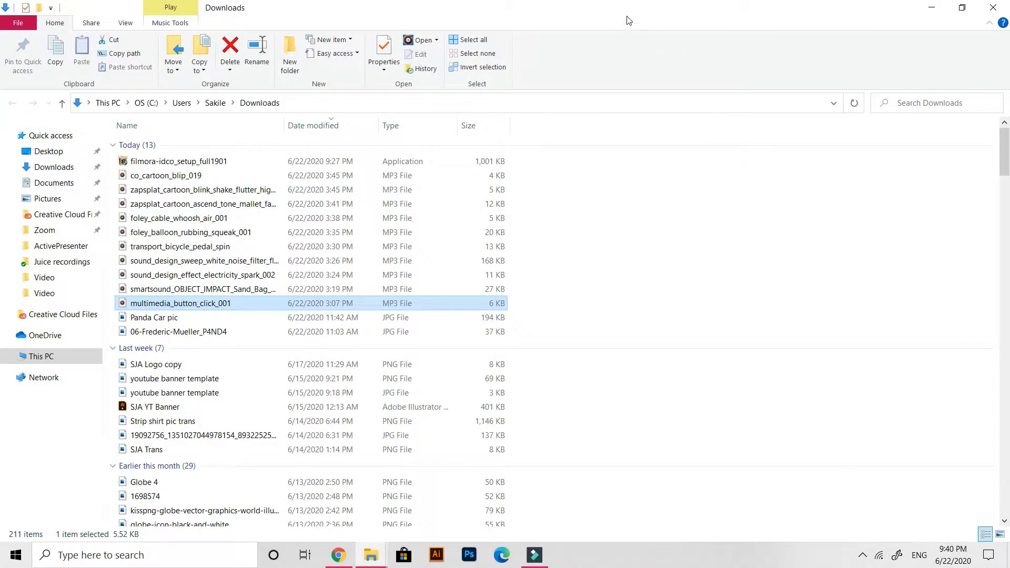
{"action": "left_click", "coordinate": [962, 8]}
Import multimedia_button_click_001 into Filmora and place it on audio track 1 directly after the balloon sound at 00:00:00:19.
{"action": "left_click", "coordinate": [213, 70]}
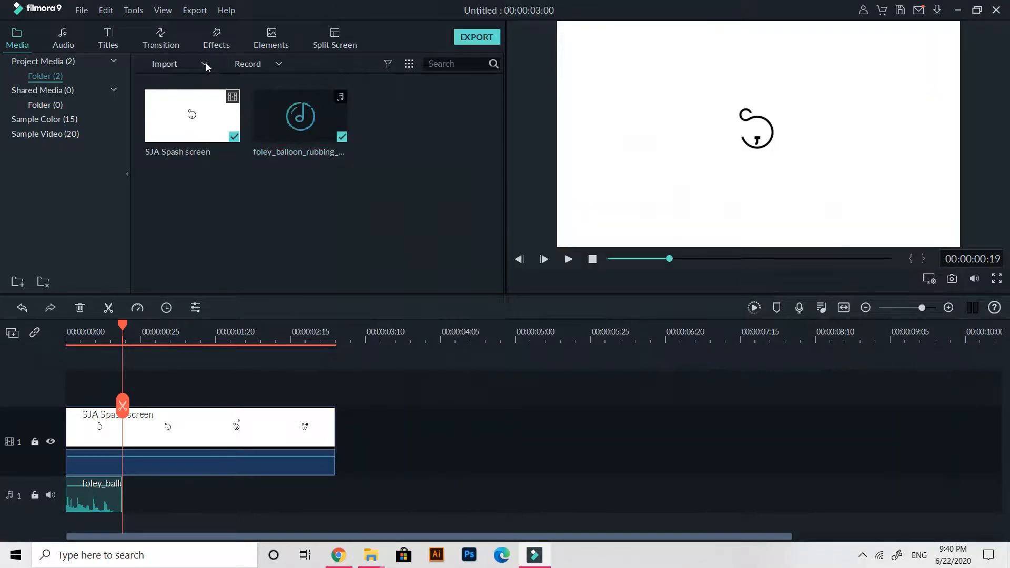
{"action": "left_click", "coordinate": [205, 65]}
{"action": "left_click", "coordinate": [204, 82]}
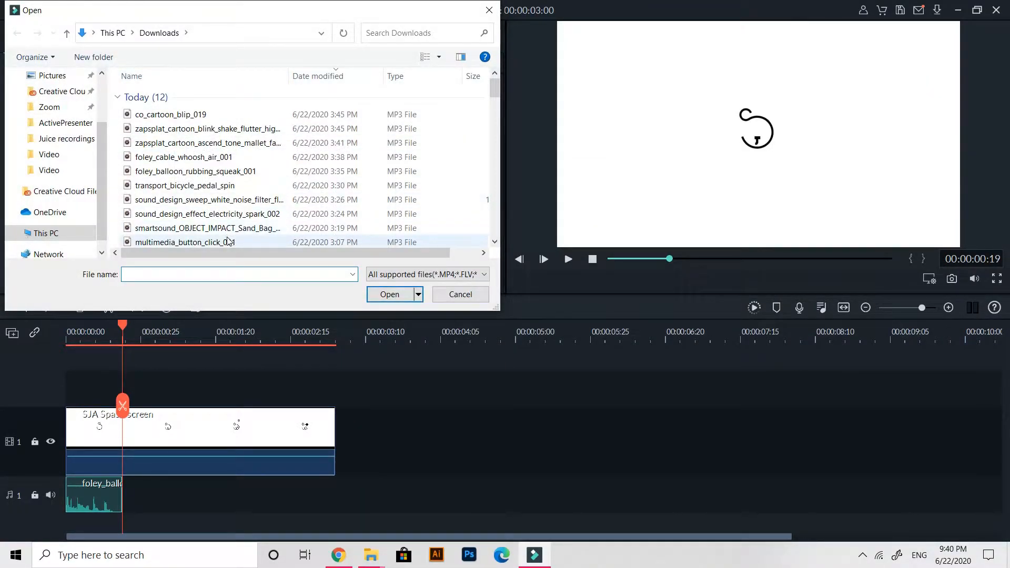
{"action": "left_click", "coordinate": [254, 243]}
{"action": "left_click", "coordinate": [390, 294]}
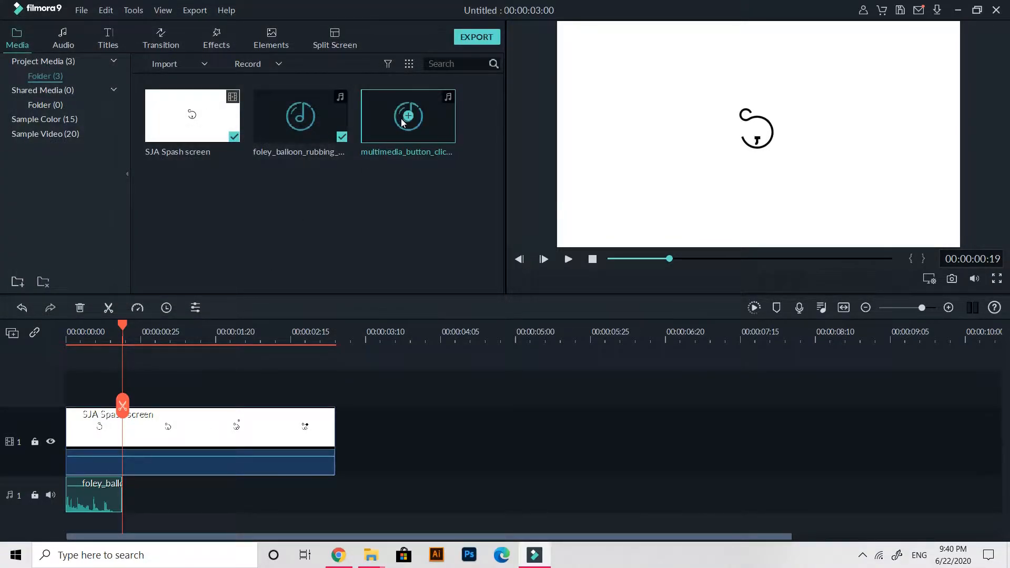
{"action": "mouse_move", "coordinate": [434, 127]}
{"action": "left_click_drag", "start_coordinate": [341, 309], "coordinate": [126, 484]}
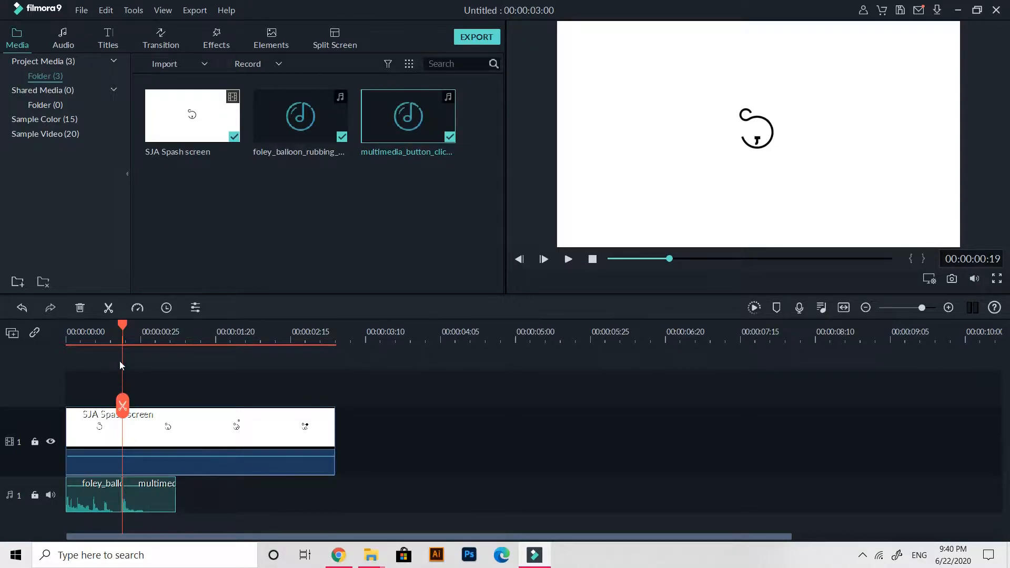
Play the timeline from the start and trim the end of the button click sound to 00:00:00:28.
{"action": "left_click_drag", "start_coordinate": [121, 330], "coordinate": [65, 332]}
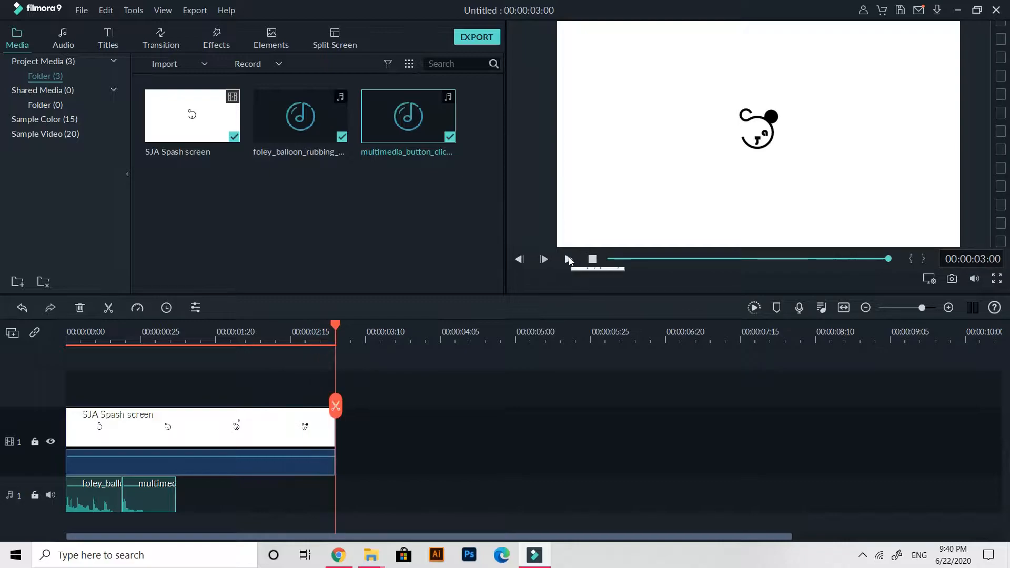
{"action": "left_click_drag", "start_coordinate": [337, 327], "coordinate": [151, 345]}
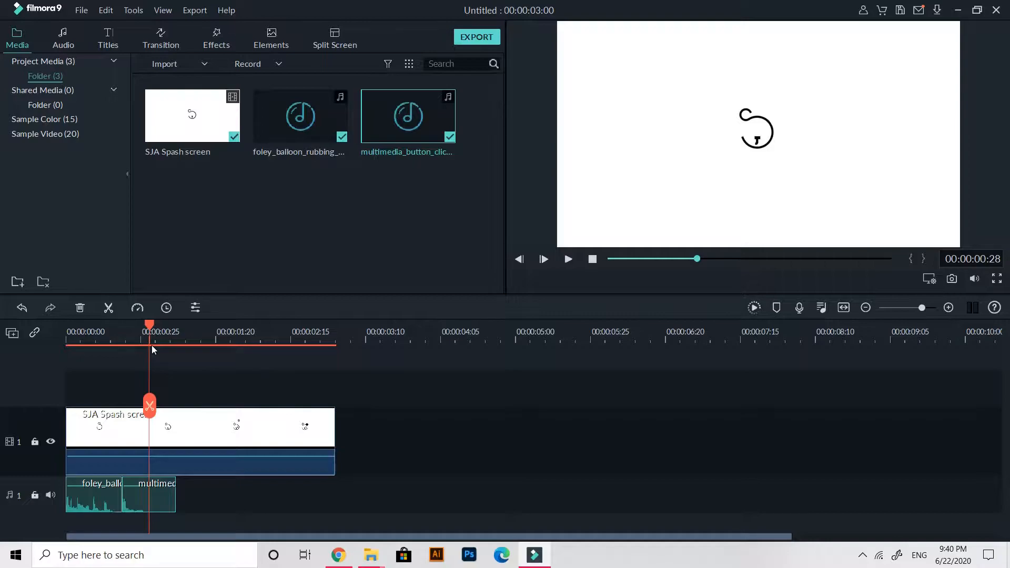
{"action": "left_click", "coordinate": [152, 500]}
{"action": "left_click_drag", "start_coordinate": [174, 495], "coordinate": [150, 491]}
Play the timeline, split the SJA Spash screen clip at 00:00:01:09, and return the playhead to 00:00:00:28.
{"action": "left_click_drag", "start_coordinate": [149, 331], "coordinate": [66, 334]}
{"action": "left_click", "coordinate": [567, 259]}
{"action": "left_click_drag", "start_coordinate": [334, 327], "coordinate": [188, 328]}
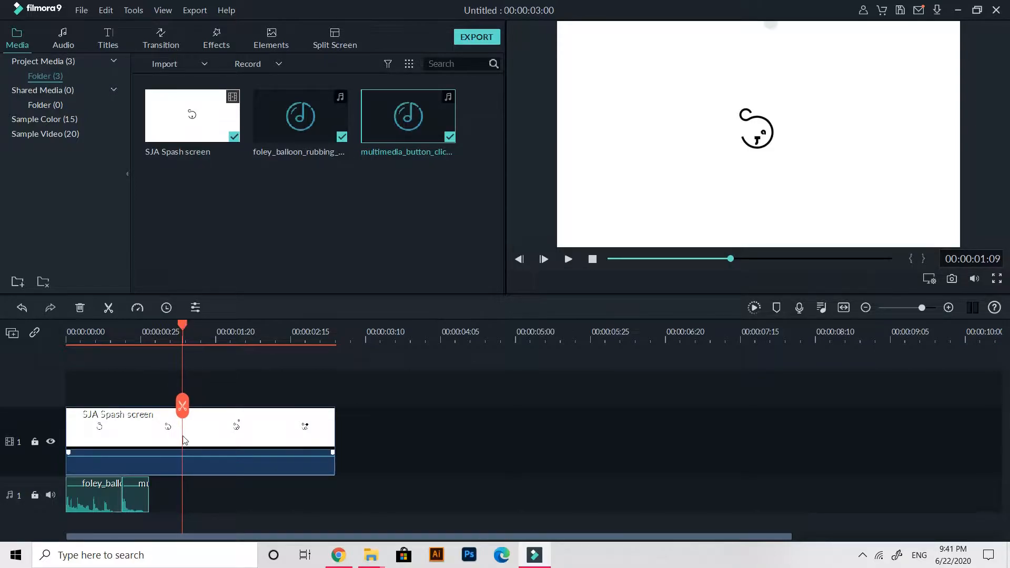
{"action": "left_click", "coordinate": [181, 405]}
{"action": "left_click_drag", "start_coordinate": [181, 326], "coordinate": [151, 325]}
Audition the cartoon blink shake, ascending tone mallet and foley_cable_whoosh_air_001 sounds in the Downloads folder.
{"action": "left_click", "coordinate": [370, 557]}
{"action": "left_click", "coordinate": [424, 494]}
{"action": "double_click", "coordinate": [518, 206]}
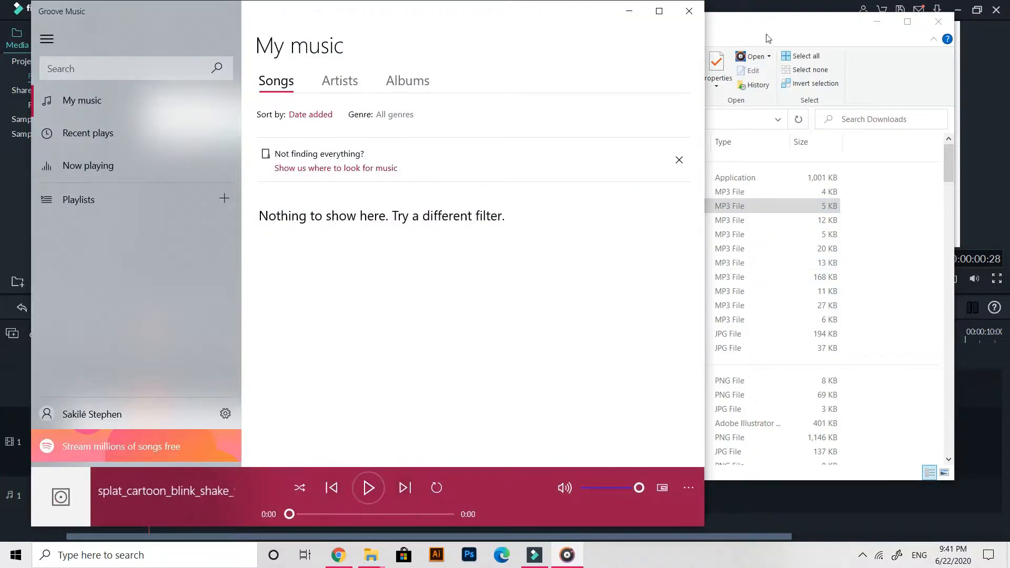
{"action": "left_click", "coordinate": [690, 11]}
{"action": "double_click", "coordinate": [510, 221]}
{"action": "left_click", "coordinate": [697, 13]}
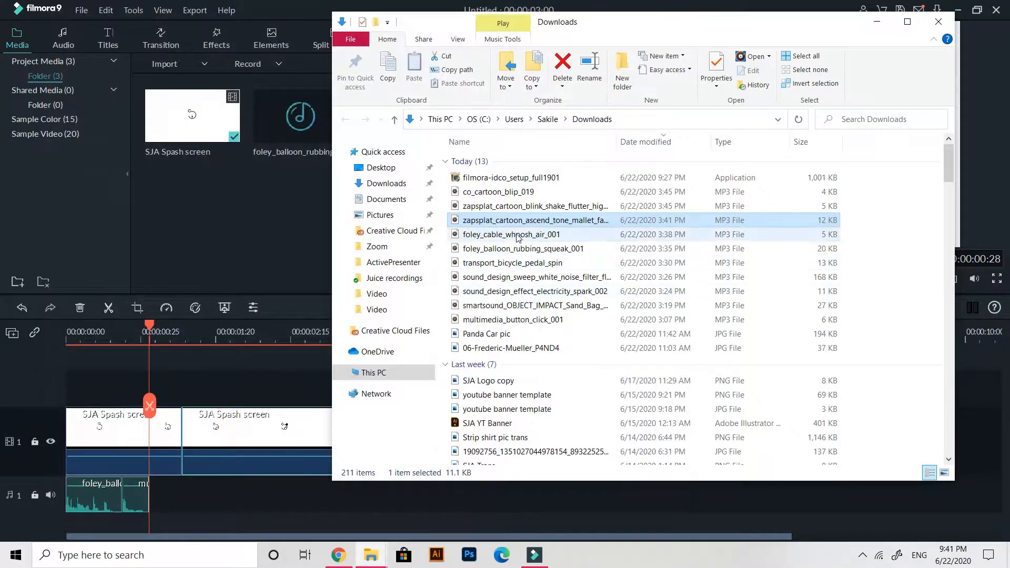
{"action": "double_click", "coordinate": [518, 234]}
{"action": "left_click", "coordinate": [692, 11]}
Rename the foley_cable_whoosh_air_001 file to whoosh_air_001.
{"action": "left_click", "coordinate": [497, 238]}
{"action": "left_click", "coordinate": [507, 236]}
{"action": "key", "text": "BackSpace"}
{"action": "key", "text": "BackSpace"}
{"action": "key", "text": "BackSpace"}
{"action": "key", "text": "BackSpace"}
{"action": "key", "text": "BackSpace"}
{"action": "key", "text": "BackSpace"}
{"action": "key", "text": "BackSpace"}
{"action": "key", "text": "BackSpace"}
{"action": "key", "text": "BackSpace"}
{"action": "key", "text": "BackSpace"}
{"action": "key", "text": "BackSpace"}
{"action": "key", "text": "BackSpace"}
Import whoosh_air_001 into Filmora and place it on audio track 1 after the button click sound at 00:00:00:28.
{"action": "left_click", "coordinate": [293, 92]}
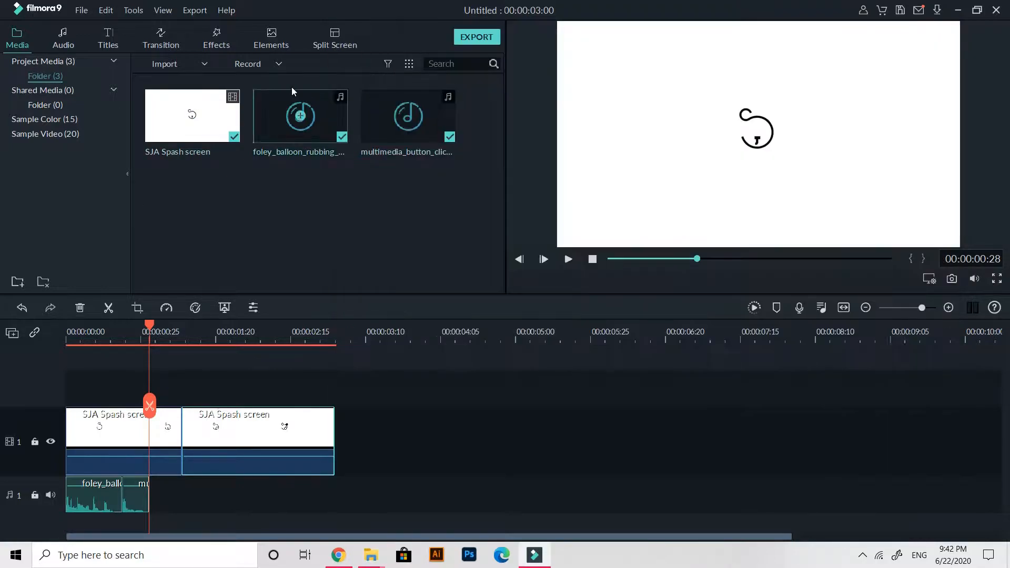
{"action": "left_click", "coordinate": [182, 68]}
{"action": "left_click", "coordinate": [181, 86]}
{"action": "left_click", "coordinate": [216, 156]}
{"action": "left_click", "coordinate": [383, 296]}
{"action": "left_click_drag", "start_coordinate": [192, 199], "coordinate": [149, 490]}
Play the timeline from the start to check the whoosh sound against the logo animation.
{"action": "left_click_drag", "start_coordinate": [149, 329], "coordinate": [66, 331]}
{"action": "left_click", "coordinate": [567, 260]}
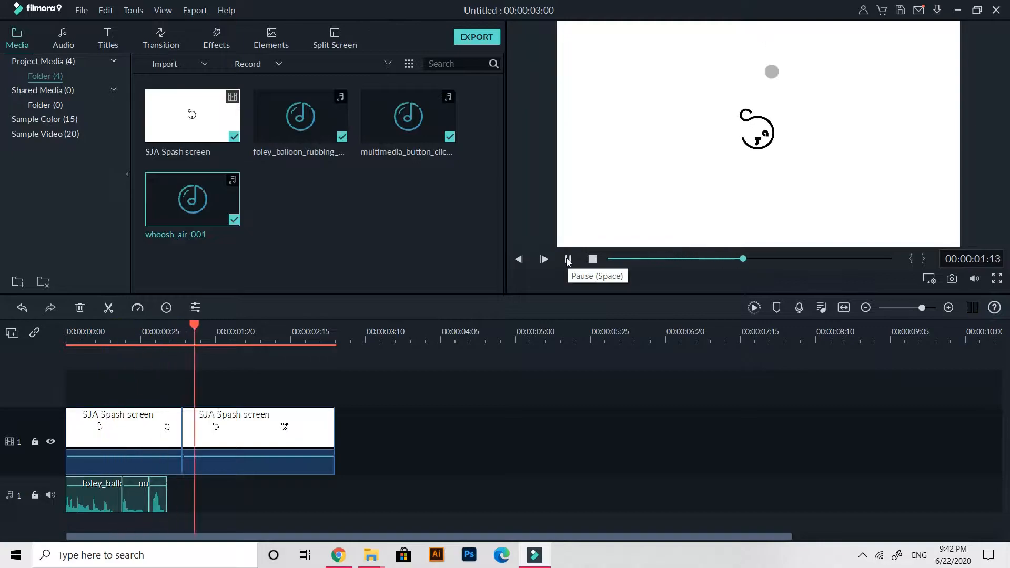
{"action": "left_click", "coordinate": [568, 259]}
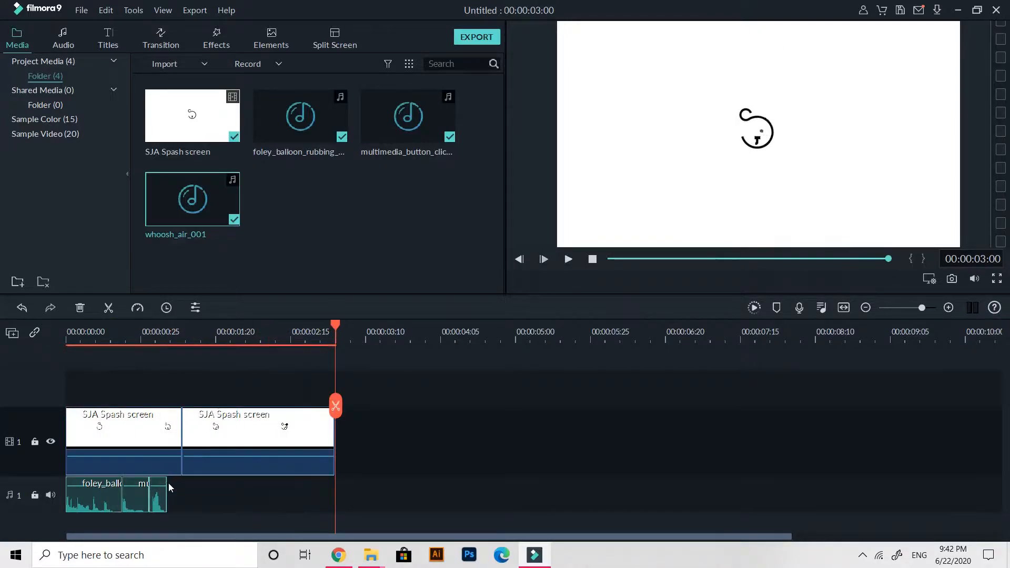
{"action": "left_click", "coordinate": [568, 260]}
{"action": "left_click_drag", "start_coordinate": [327, 332], "coordinate": [38, 373]}
{"action": "left_click", "coordinate": [569, 259]}
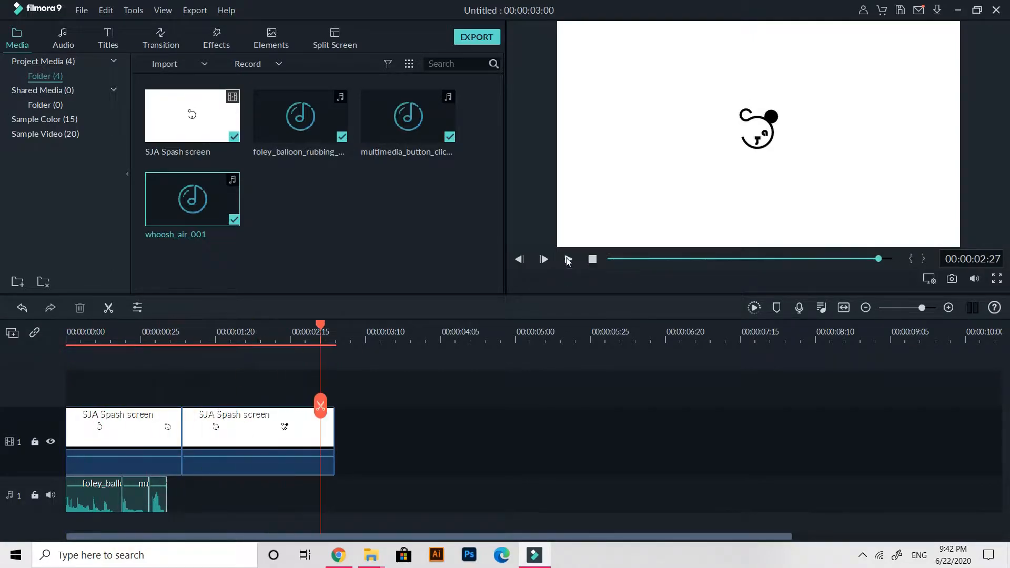
Audition the remaining Downloads sounds, from the sand bag impact through the bicycle pedal spin to the cartoon blink shake.
{"action": "mouse_move", "coordinate": [370, 555]}
{"action": "left_click", "coordinate": [423, 496]}
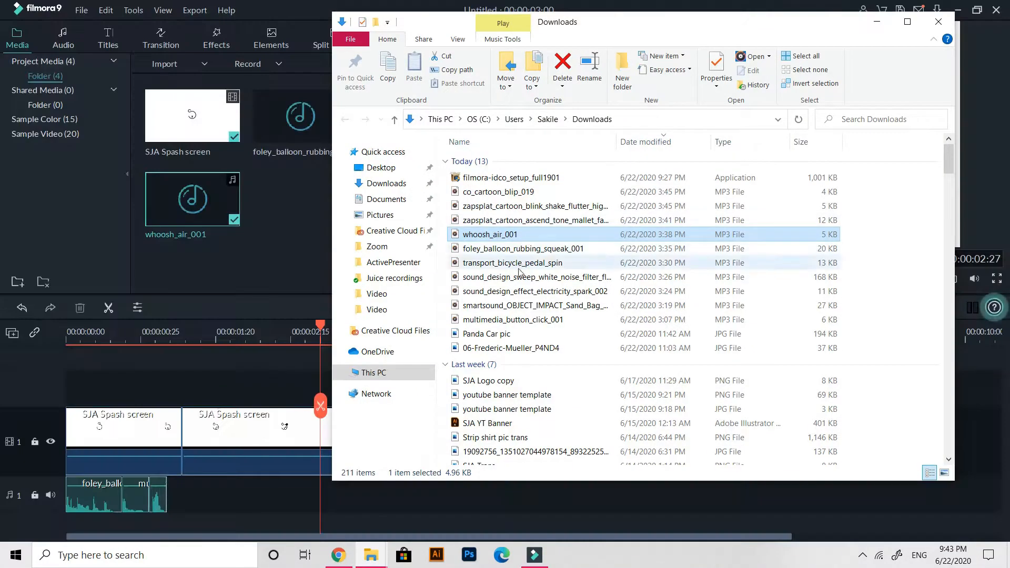
{"action": "double_click", "coordinate": [519, 306]}
{"action": "left_click", "coordinate": [689, 10]}
{"action": "double_click", "coordinate": [500, 291]}
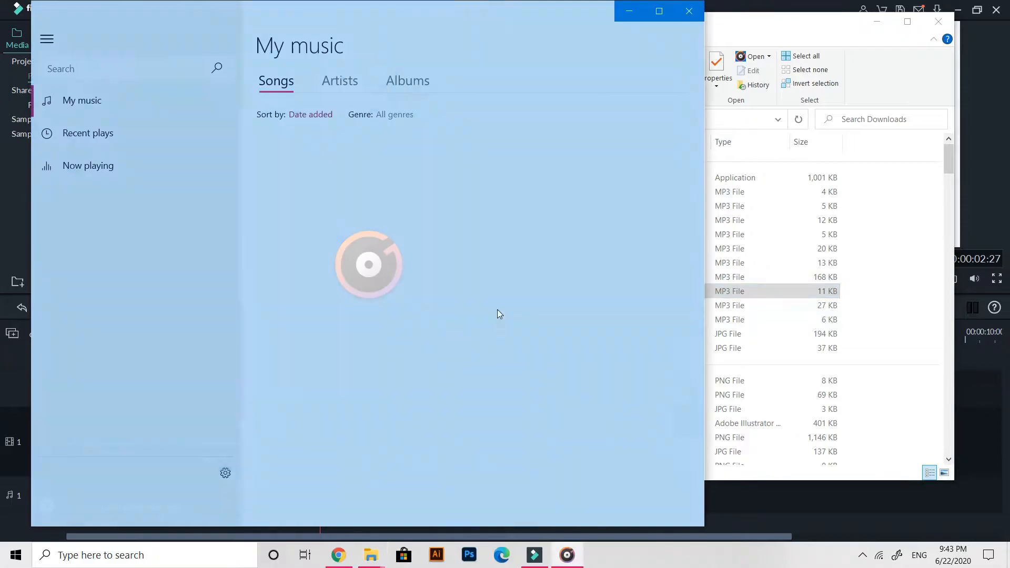
{"action": "left_click", "coordinate": [691, 14]}
{"action": "double_click", "coordinate": [504, 277]}
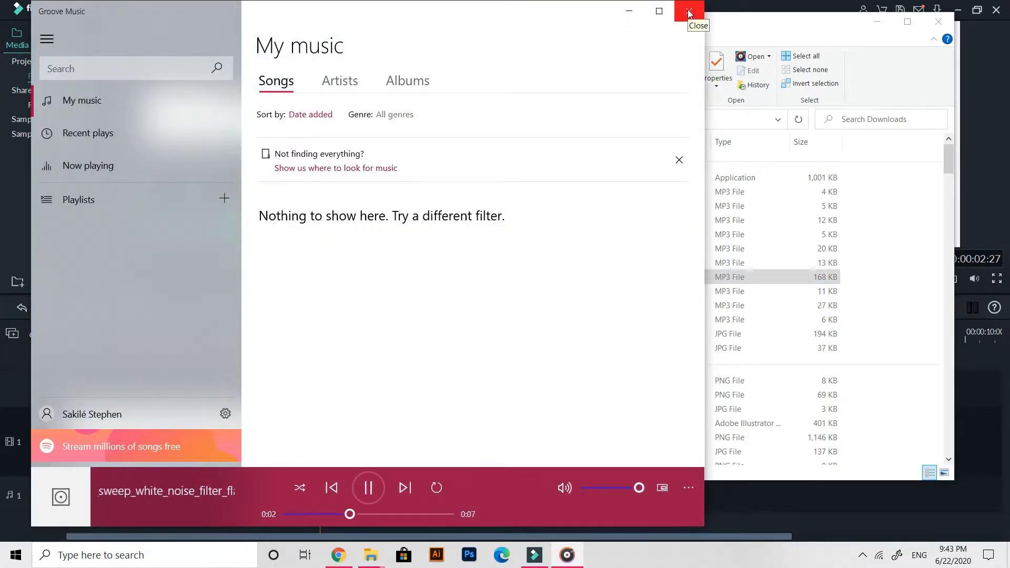
{"action": "left_click", "coordinate": [688, 12]}
{"action": "double_click", "coordinate": [505, 262]}
{"action": "left_click", "coordinate": [690, 12]}
{"action": "double_click", "coordinate": [504, 220]}
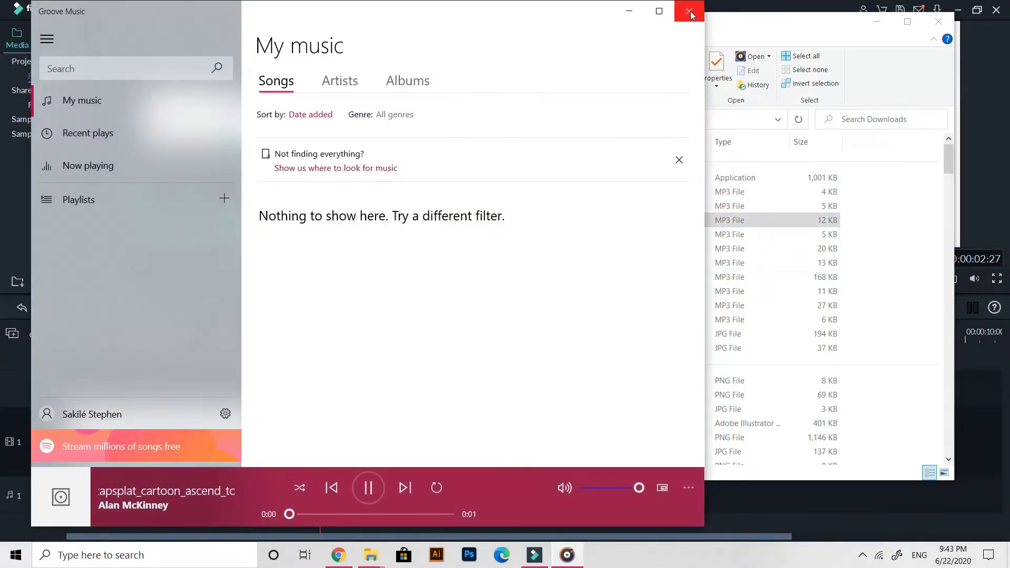
{"action": "left_click", "coordinate": [689, 11]}
{"action": "double_click", "coordinate": [504, 206]}
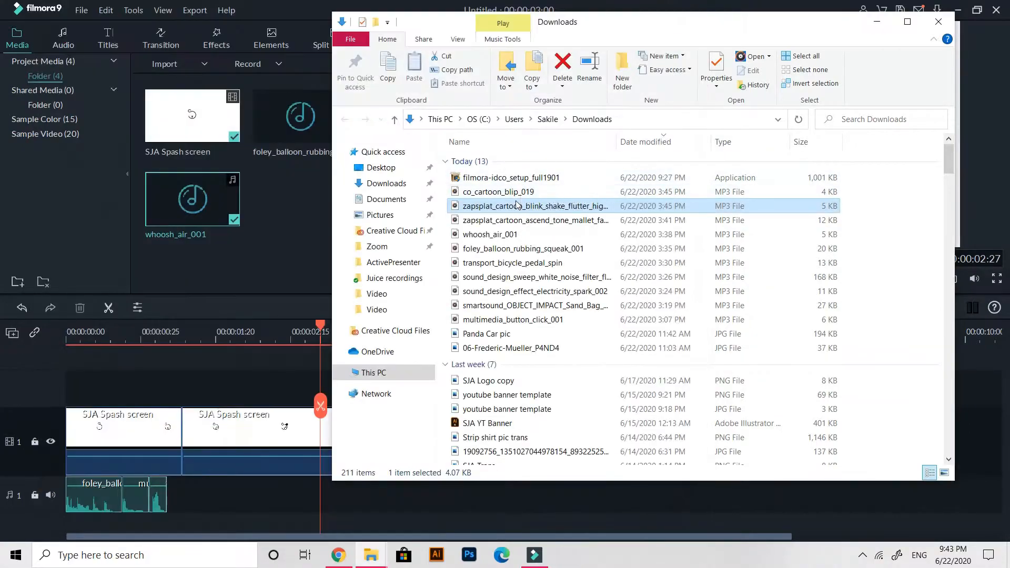
{"action": "left_click", "coordinate": [689, 12]}
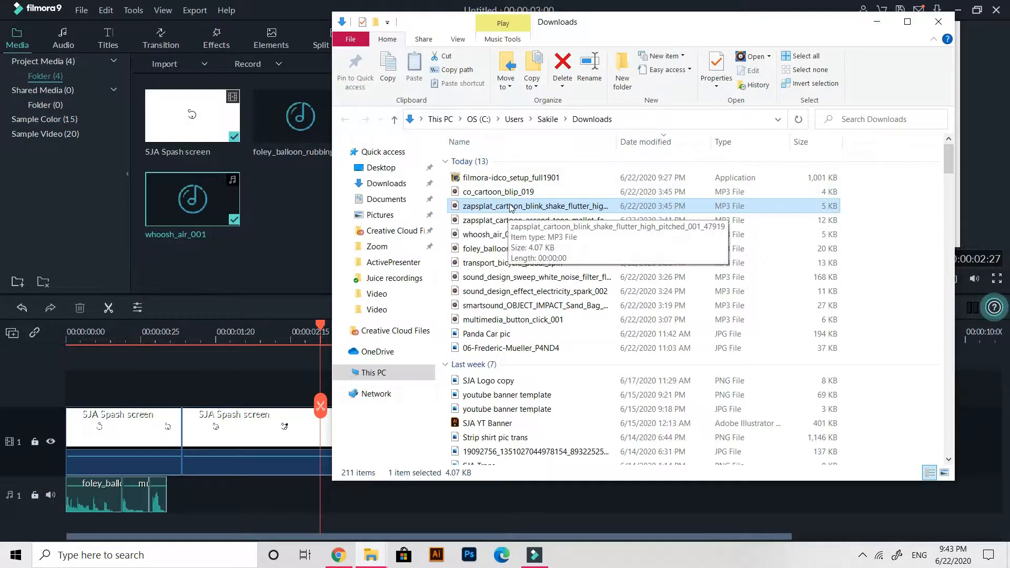
Import the zapsplat_cartoon_blink_shake_flutter_high_pitched_001 sound into the Filmora project media.
{"action": "left_click", "coordinate": [200, 61]}
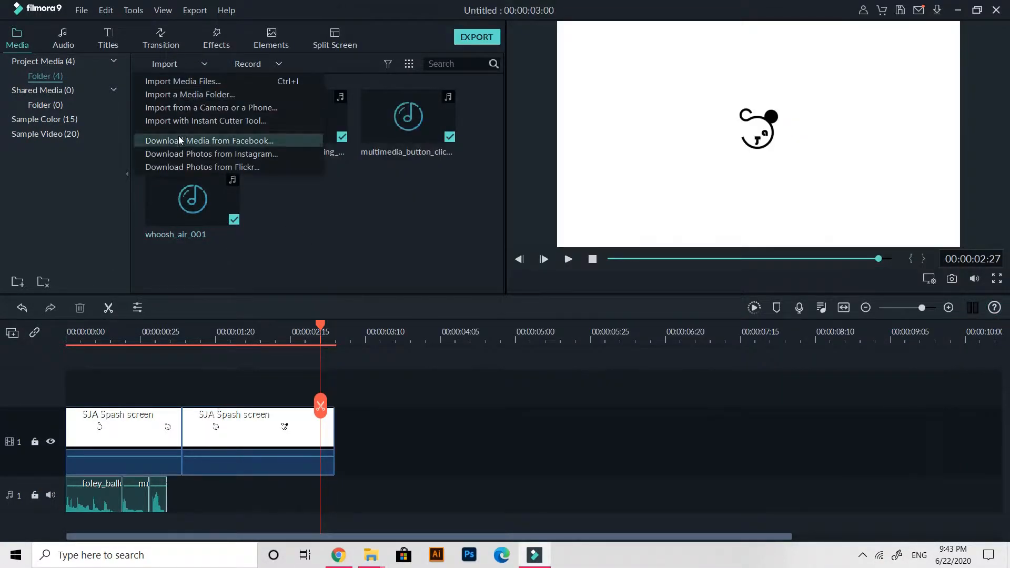
{"action": "left_click", "coordinate": [224, 82]}
{"action": "left_click", "coordinate": [232, 128]}
{"action": "left_click", "coordinate": [388, 294]}
Move the whoosh sound to the video split at 00:00:01:09 and place the cartoon blink sound at 00:00:00:28 on audio track 1.
{"action": "left_click", "coordinate": [157, 504]}
{"action": "left_click_drag", "start_coordinate": [156, 507], "coordinate": [189, 506]}
{"action": "left_click_drag", "start_coordinate": [309, 219], "coordinate": [152, 493]}
Play the timeline from the start to review the blink and whoosh sounds together.
{"action": "left_click_drag", "start_coordinate": [318, 324], "coordinate": [19, 345]}
{"action": "left_click", "coordinate": [566, 258]}
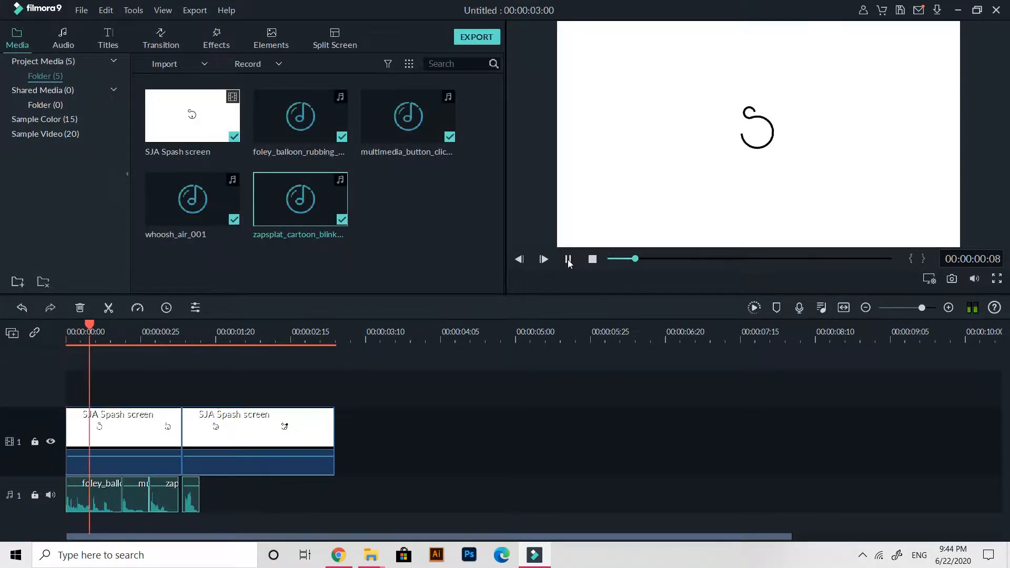
{"action": "left_click", "coordinate": [565, 258]}
{"action": "left_click", "coordinate": [568, 259]}
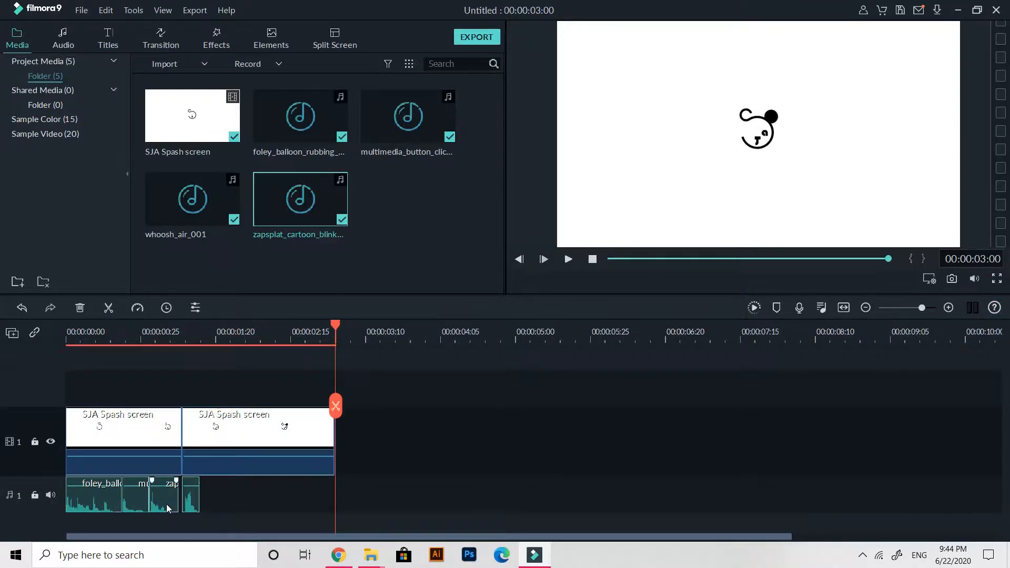
Inspect the cartoon blink clip's audio settings, close them, and play the timeline from 00:00:00:28.
{"action": "double_click", "coordinate": [163, 504]}
{"action": "scroll", "coordinate": [441, 202], "scroll_direction": "down", "scroll_amount": 1}
{"action": "scroll", "coordinate": [441, 202], "scroll_direction": "up", "scroll_amount": 1}
{"action": "left_click", "coordinate": [461, 277]}
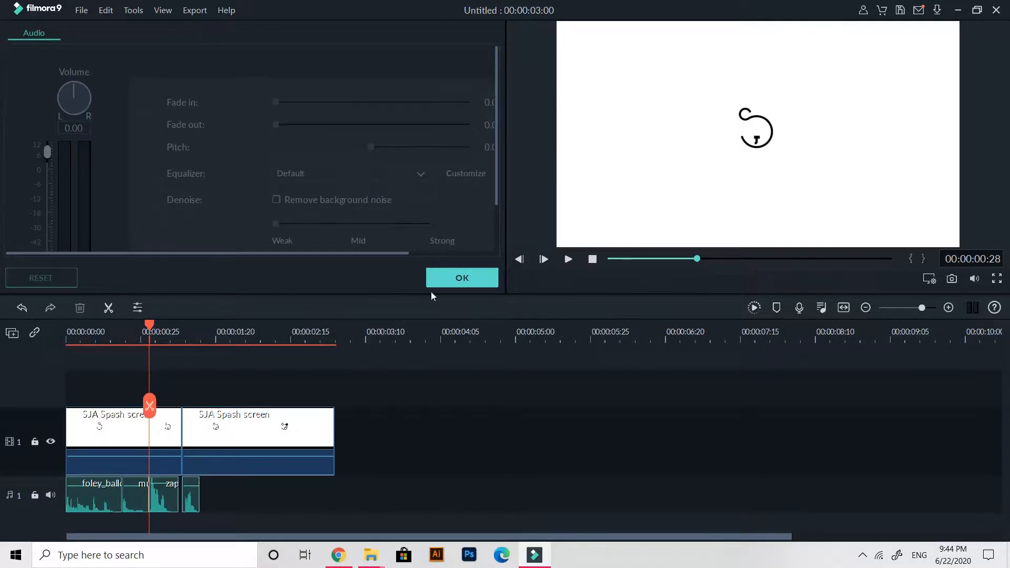
{"action": "left_click", "coordinate": [568, 259]}
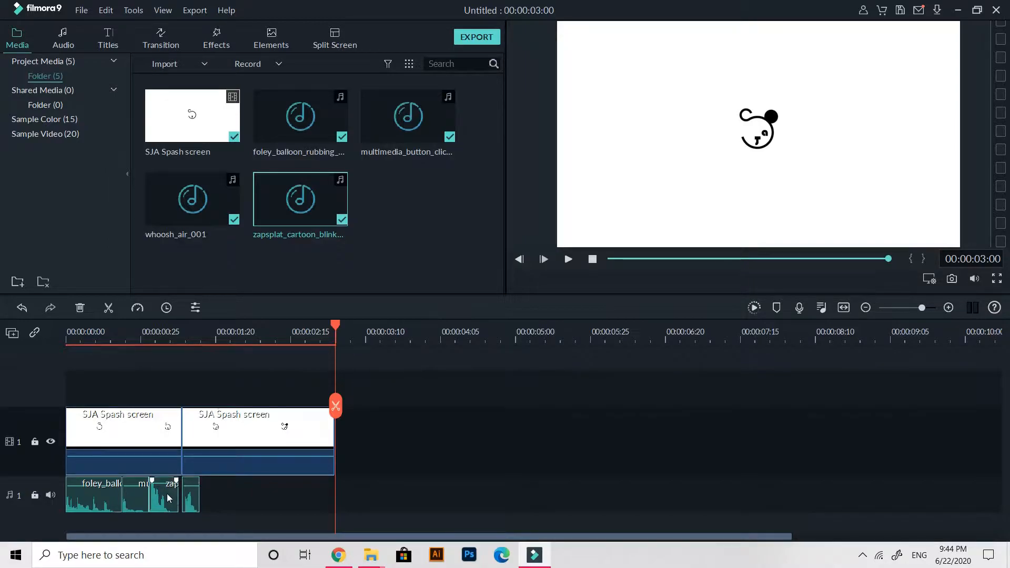
Extend the cartoon blink clip's end to the start of the whoosh clip and play the timeline from the start.
{"action": "left_click_drag", "start_coordinate": [178, 491], "coordinate": [181, 491]}
{"action": "left_click_drag", "start_coordinate": [337, 335], "coordinate": [25, 330]}
{"action": "left_click", "coordinate": [568, 258]}
{"action": "left_click", "coordinate": [568, 259]}
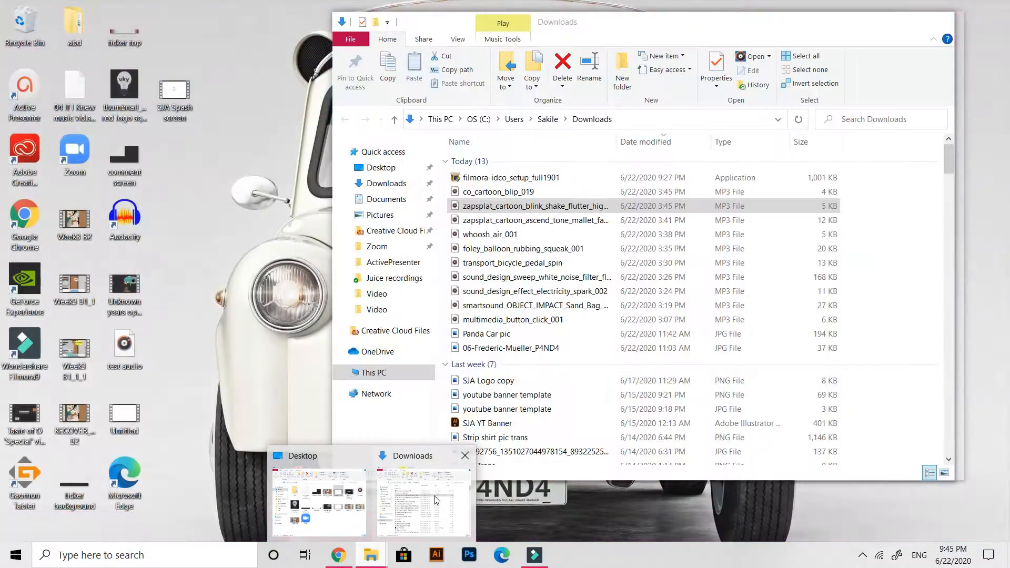
Preview the sound_design_sweep_white_noise_filter_flanged and sound_design_effect_electricity_spark_002 files from the Downloads folder.
{"action": "left_click", "coordinate": [414, 495]}
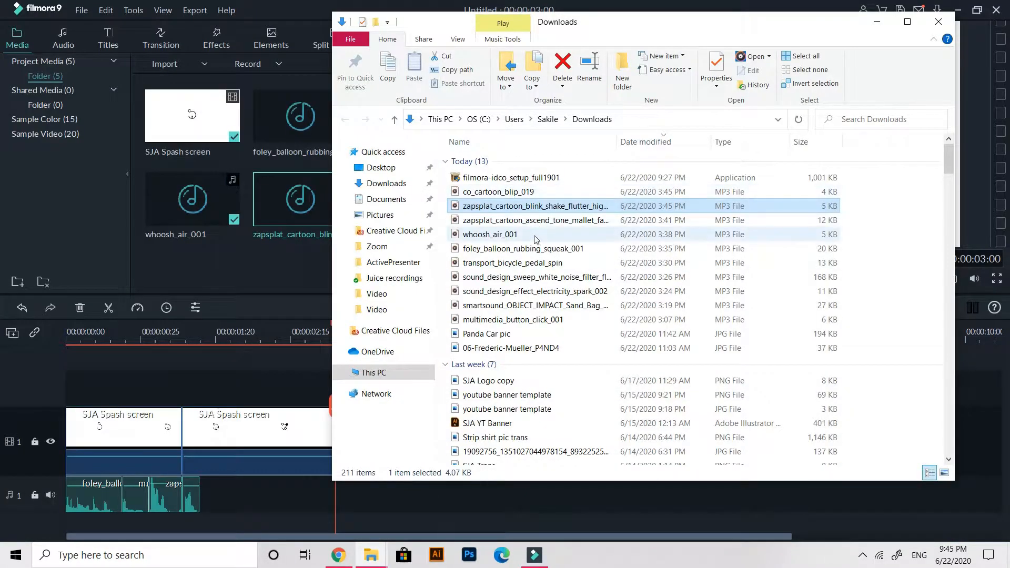
{"action": "double_click", "coordinate": [538, 278]}
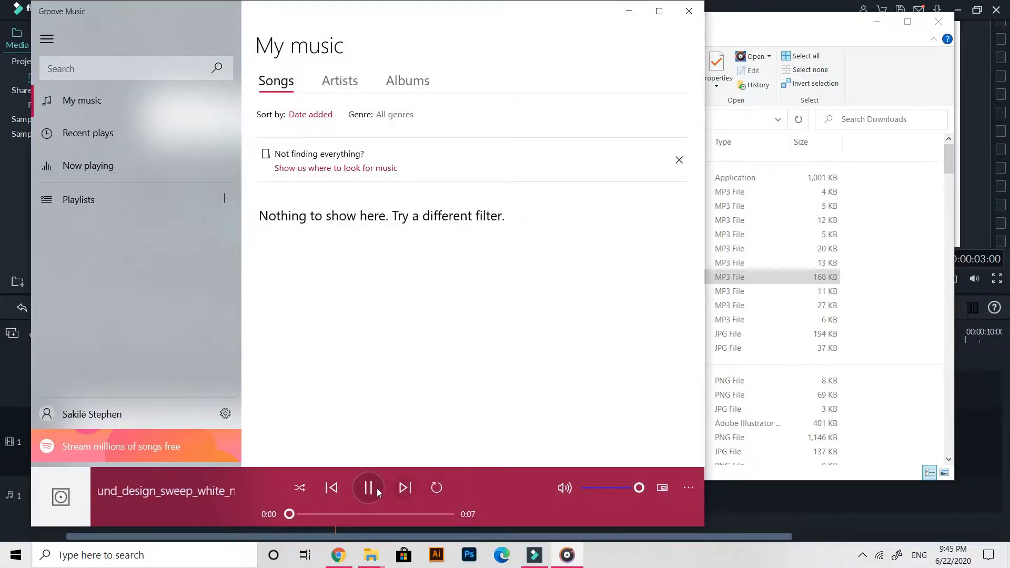
{"action": "left_click", "coordinate": [687, 10]}
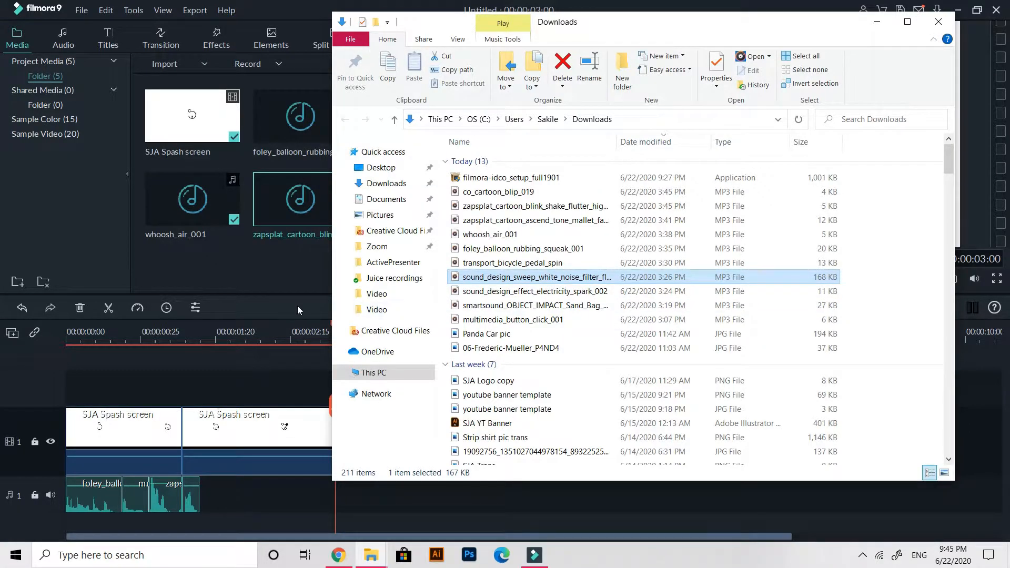
{"action": "double_click", "coordinate": [495, 292]}
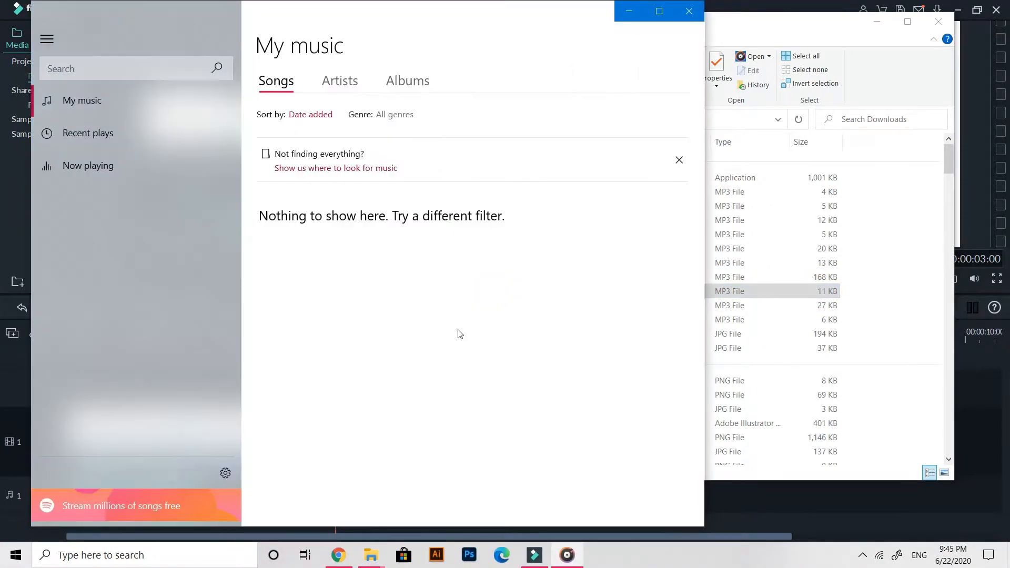
{"action": "left_click", "coordinate": [688, 10]}
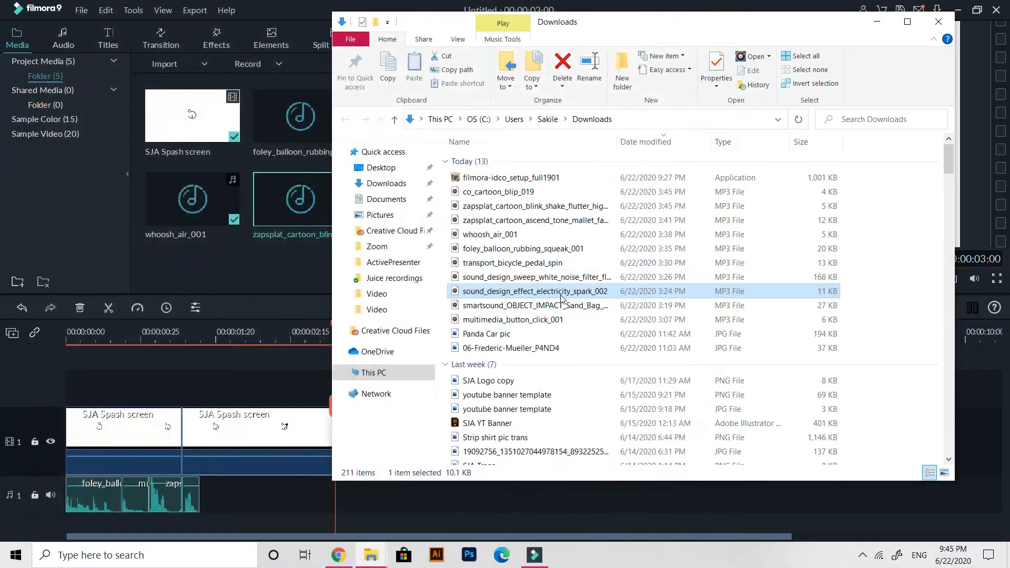
Import the sound_design_sweep_white_noise_filter_flanged sound into the Filmora project media.
{"action": "left_click", "coordinate": [555, 279]}
{"action": "left_click", "coordinate": [239, 276]}
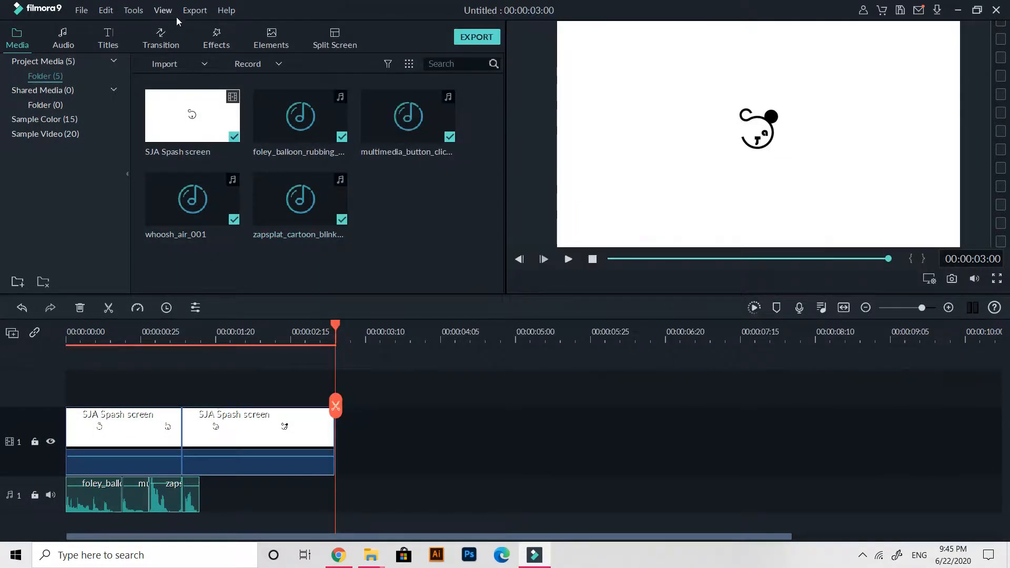
{"action": "left_click", "coordinate": [169, 67]}
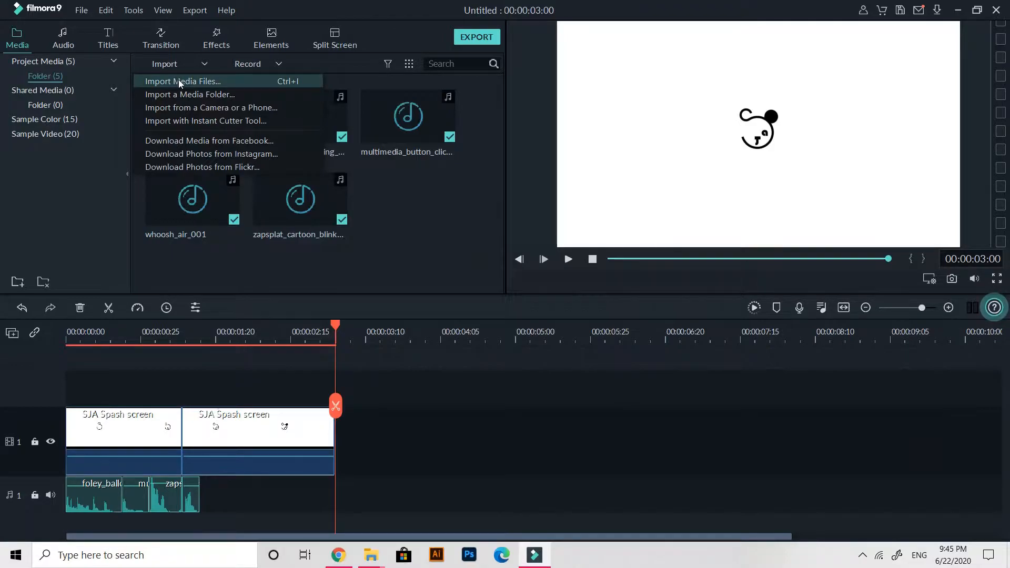
{"action": "left_click", "coordinate": [178, 80]}
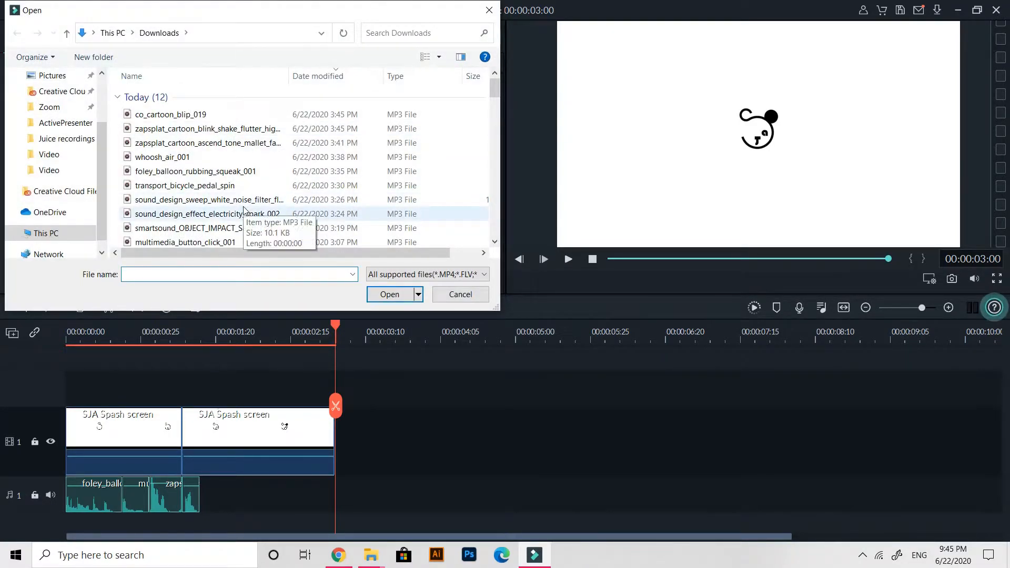
{"action": "left_click", "coordinate": [239, 203]}
{"action": "left_click", "coordinate": [407, 294]}
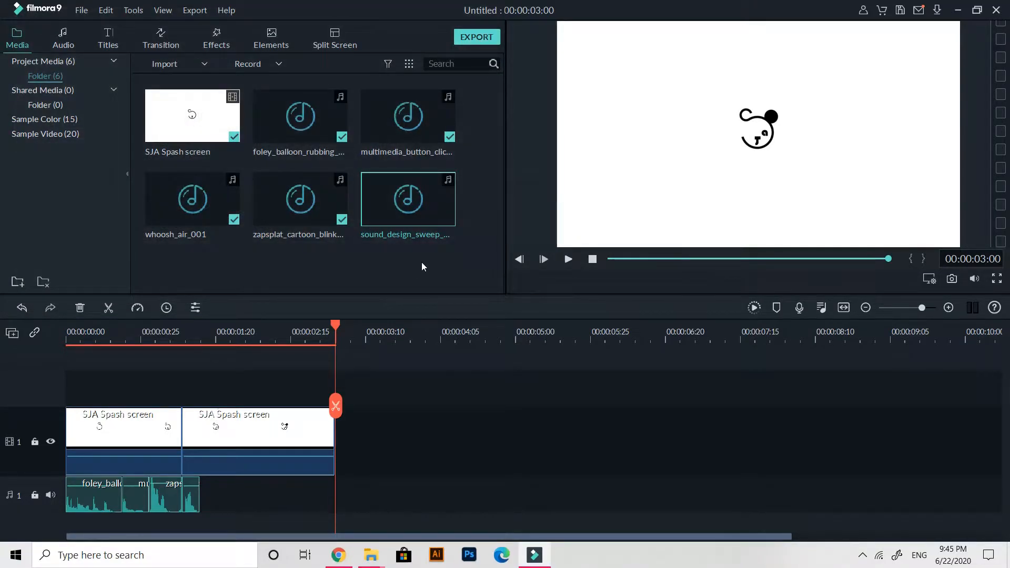
Place the white noise sweep sound at the start of audio track 2 and play the timeline.
{"action": "left_click_drag", "start_coordinate": [403, 211], "coordinate": [71, 522]}
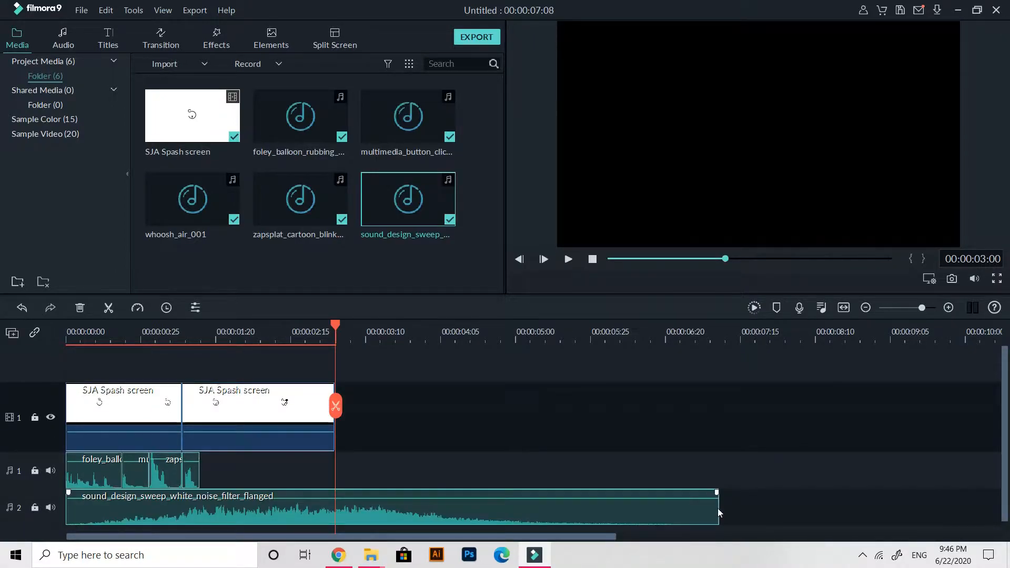
{"action": "left_click", "coordinate": [568, 259]}
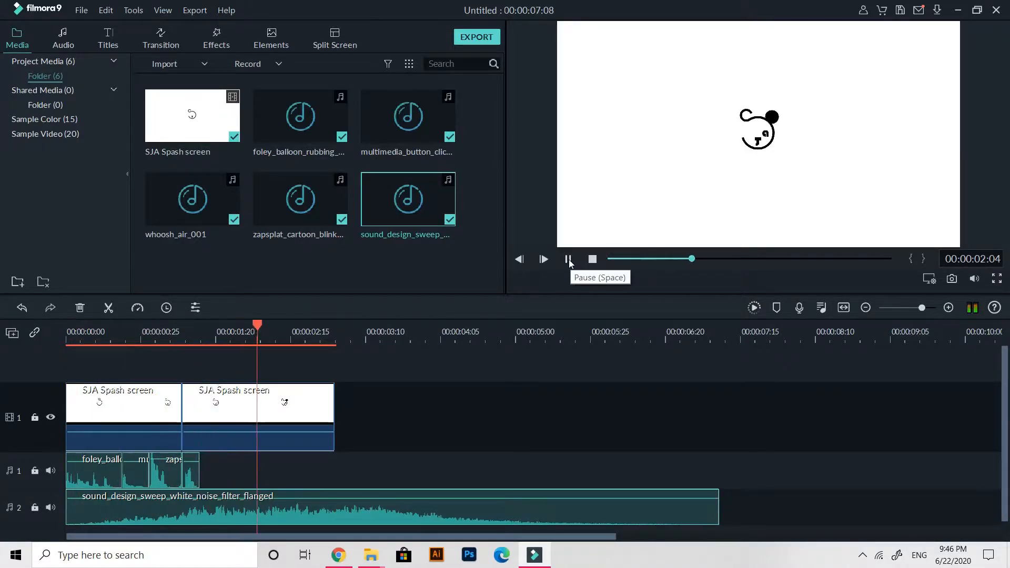
Try ending the sweep clip at the video's end at 00:00:03:00, play the result, and undo the trim.
{"action": "left_click_drag", "start_coordinate": [717, 507], "coordinate": [336, 490]}
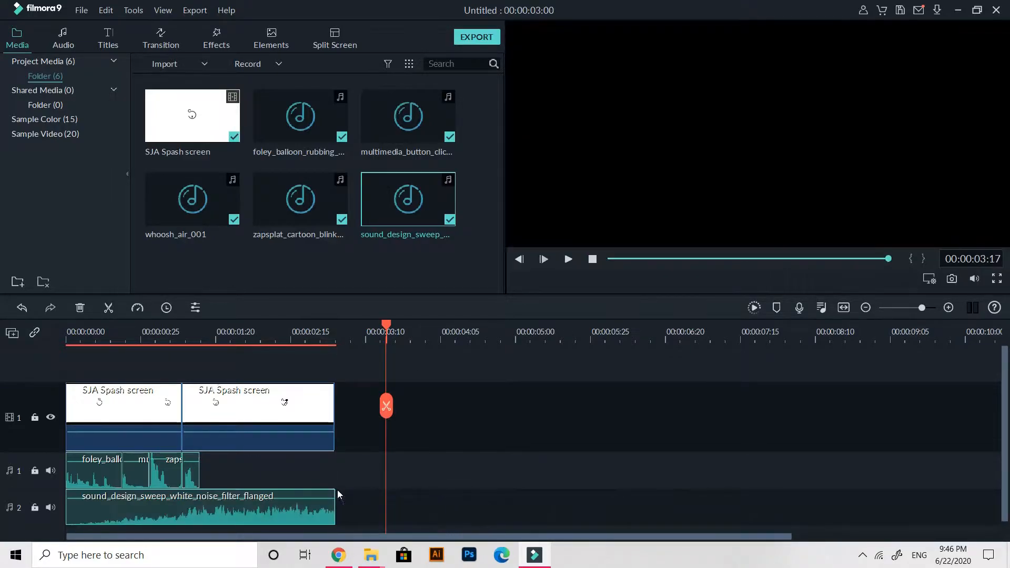
{"action": "left_click", "coordinate": [568, 259]}
{"action": "left_click", "coordinate": [567, 259]}
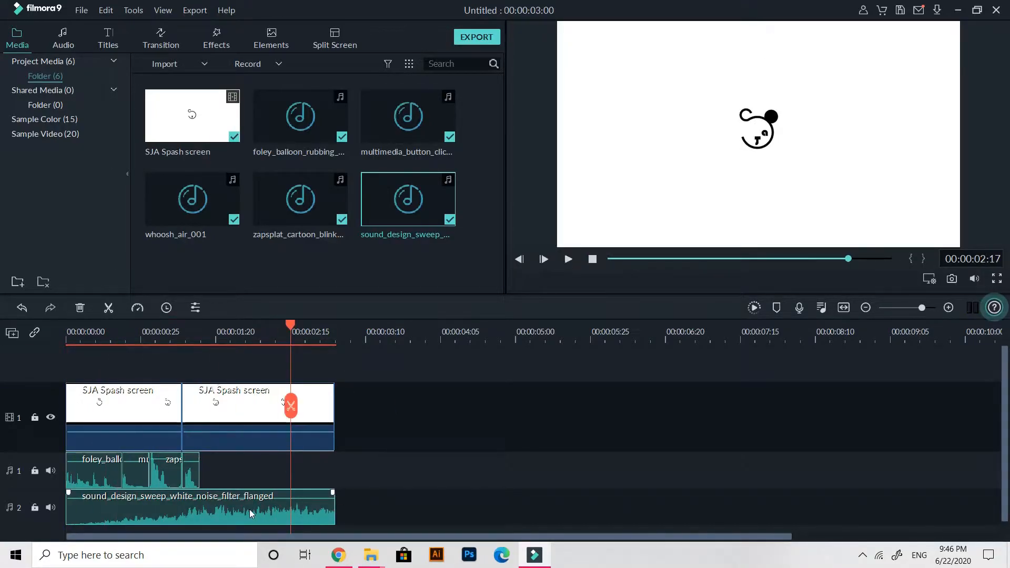
{"action": "key", "text": "ctrl+z"}
Trim about 26 frames off the sweep clip's start, keeping it at the timeline start, and play from the beginning.
{"action": "double_click", "coordinate": [113, 514]}
{"action": "left_click_drag", "start_coordinate": [68, 510], "coordinate": [145, 508]}
{"action": "left_click_drag", "start_coordinate": [290, 325], "coordinate": [64, 313]}
{"action": "left_click", "coordinate": [461, 278]}
{"action": "left_click", "coordinate": [568, 260]}
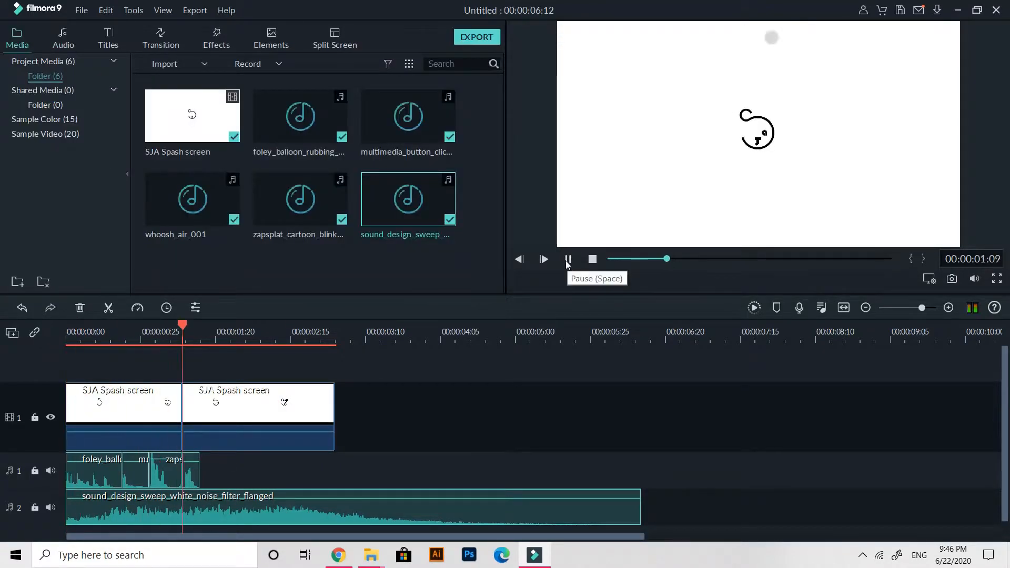
{"action": "left_click", "coordinate": [567, 260]}
Trim the sweep clip at both ends so it runs from the timeline start to 00:00:03:05, and play it.
{"action": "left_click_drag", "start_coordinate": [638, 508], "coordinate": [358, 509]}
{"action": "left_click", "coordinate": [66, 516]}
{"action": "left_click_drag", "start_coordinate": [66, 515], "coordinate": [76, 516]}
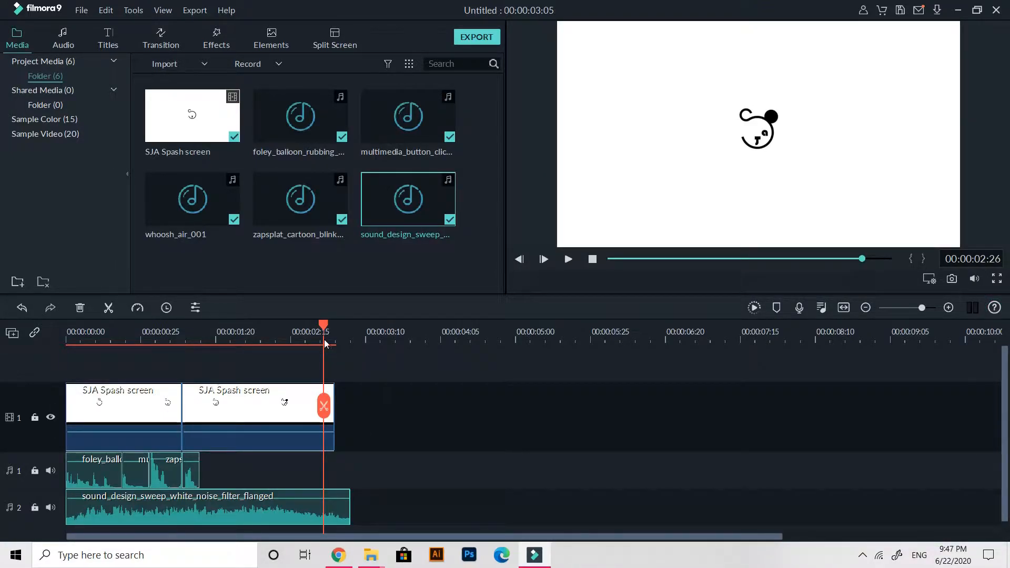
{"action": "left_click_drag", "start_coordinate": [323, 347], "coordinate": [62, 312]}
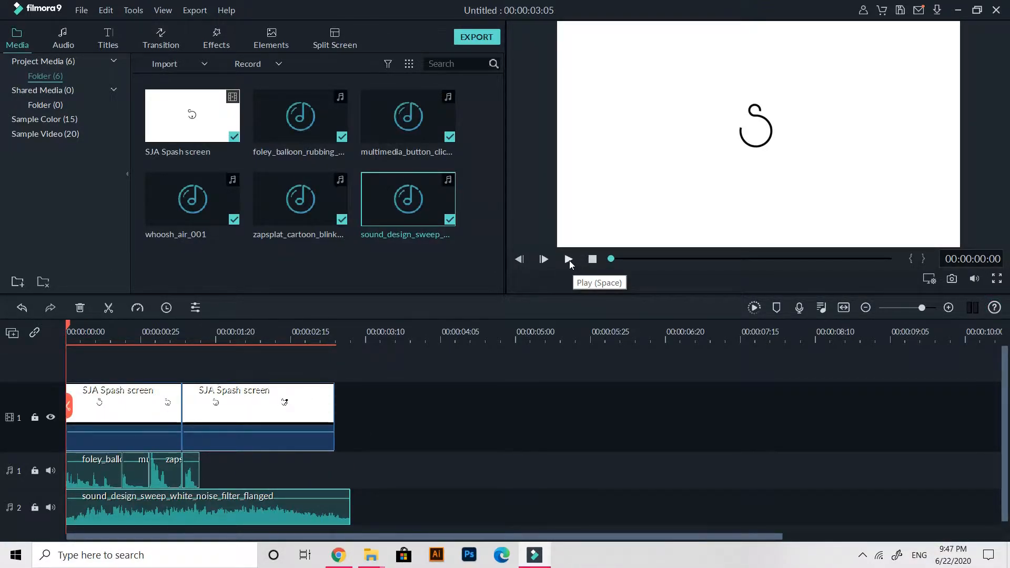
{"action": "left_click", "coordinate": [569, 260]}
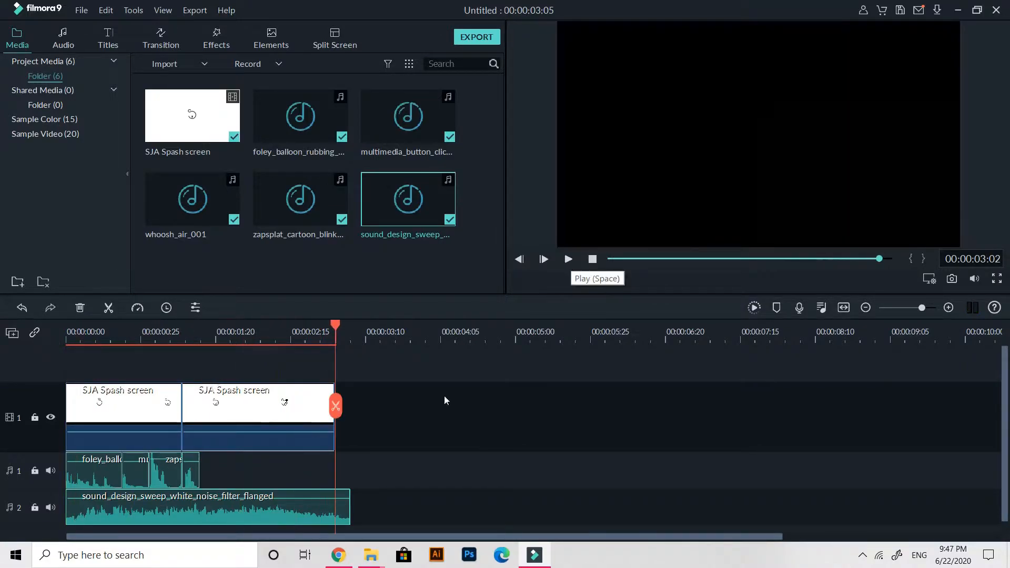
Set a fade-out of about 0.9 seconds on the sweep clip and play the timeline.
{"action": "double_click", "coordinate": [312, 507]}
{"action": "left_click_drag", "start_coordinate": [275, 124], "coordinate": [326, 124]}
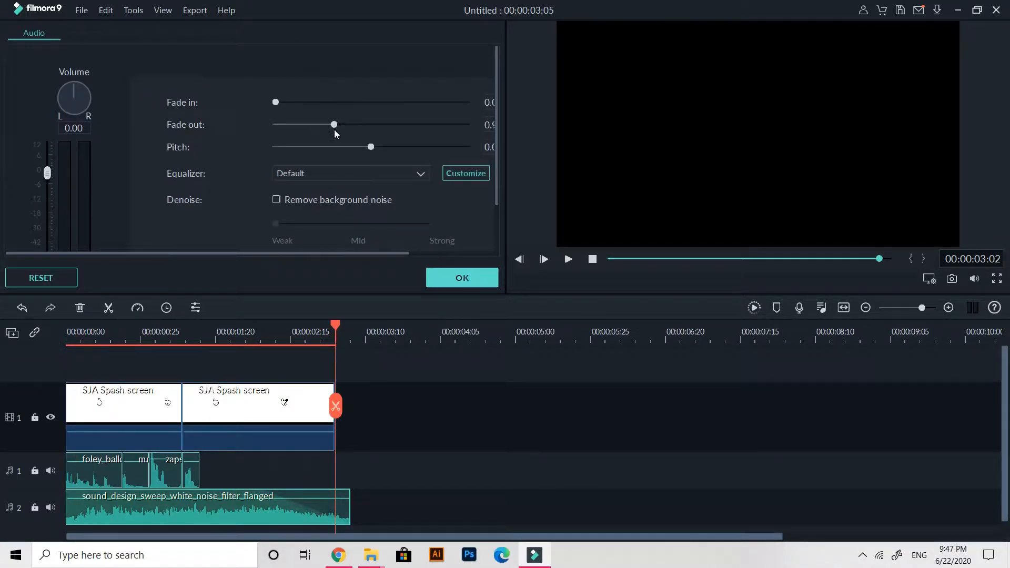
{"action": "left_click", "coordinate": [462, 278]}
{"action": "left_click", "coordinate": [569, 259]}
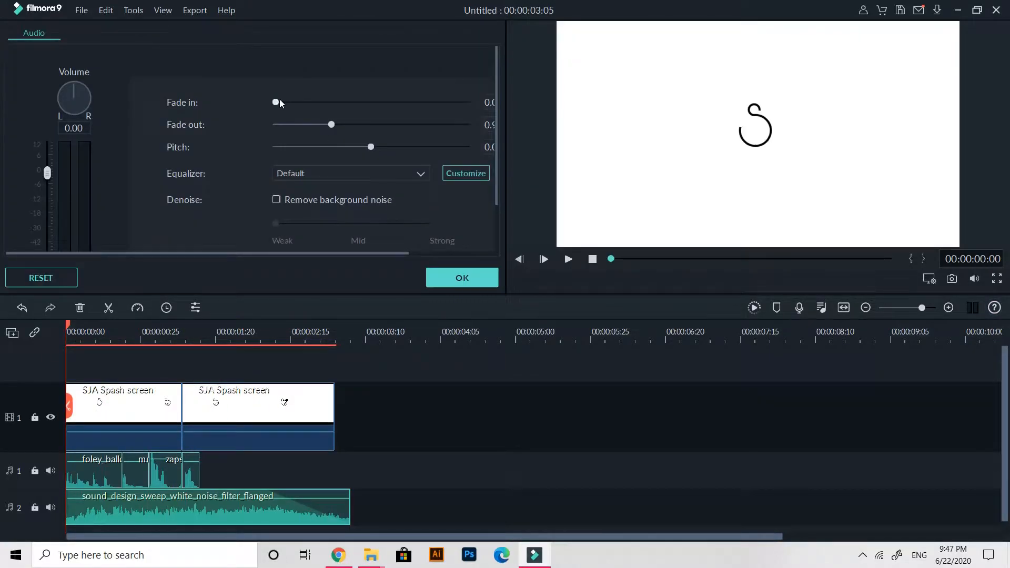
Trim the sweep clip's end to 00:00:03:00, give it a fade-in and a fade-out of about 1.1 seconds, and play it.
{"action": "left_click_drag", "start_coordinate": [350, 500], "coordinate": [334, 500]}
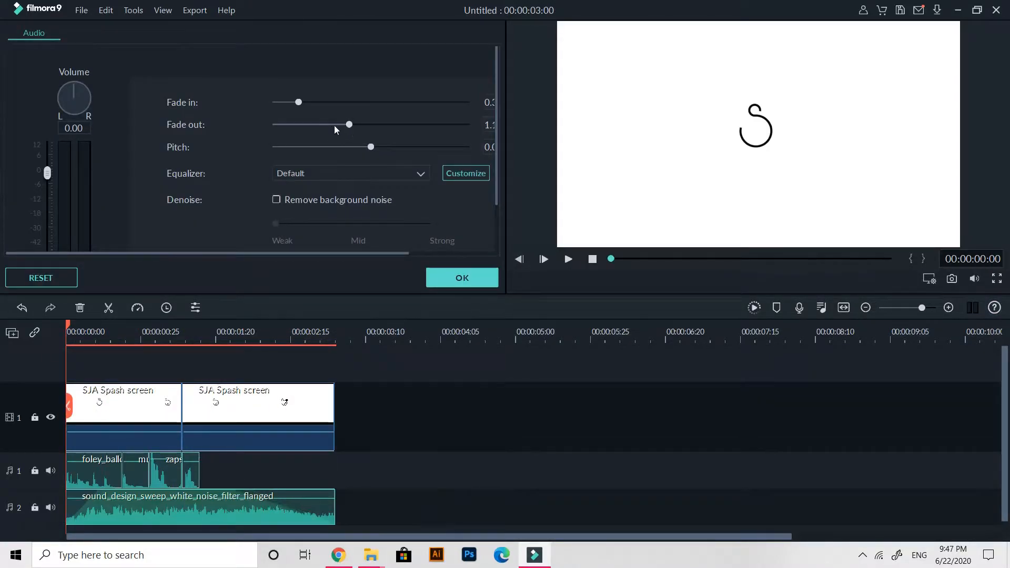
{"action": "left_click", "coordinate": [445, 281]}
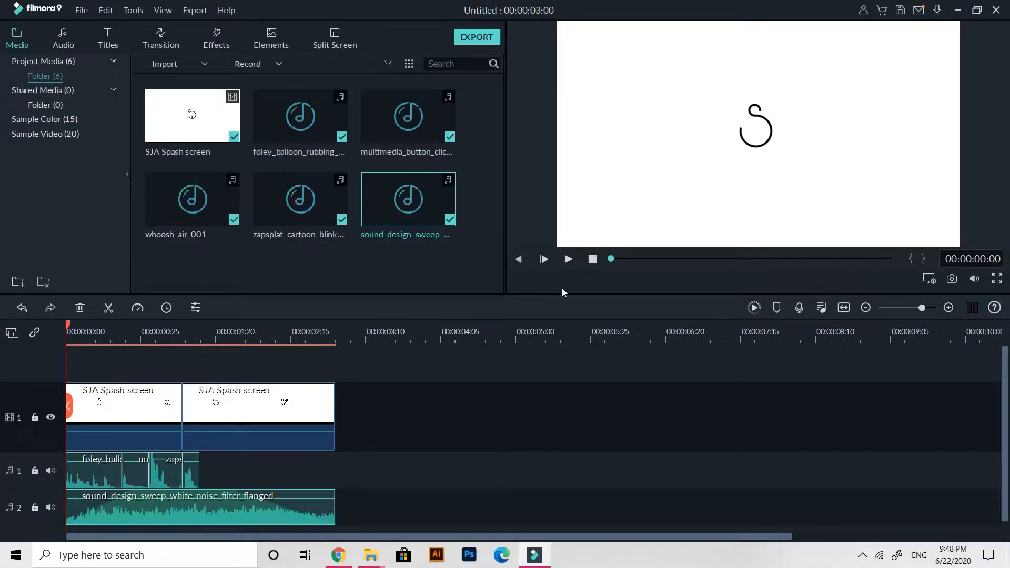
{"action": "left_click", "coordinate": [568, 258]}
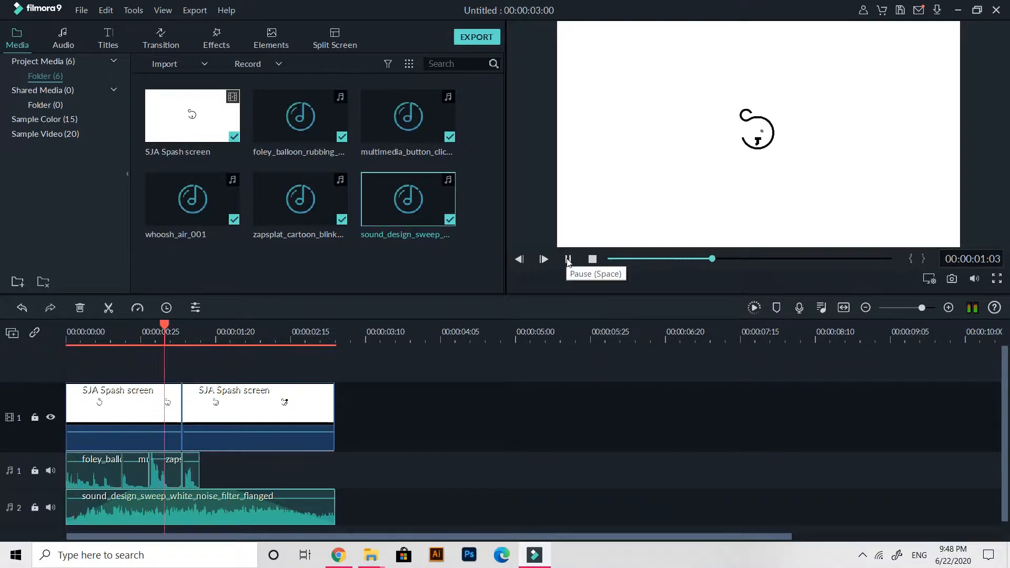
{"action": "left_click", "coordinate": [567, 259]}
{"action": "left_click", "coordinate": [568, 259]}
Set the sweep clip's fade-in to 0 and play the timeline from the start.
{"action": "double_click", "coordinate": [126, 510]}
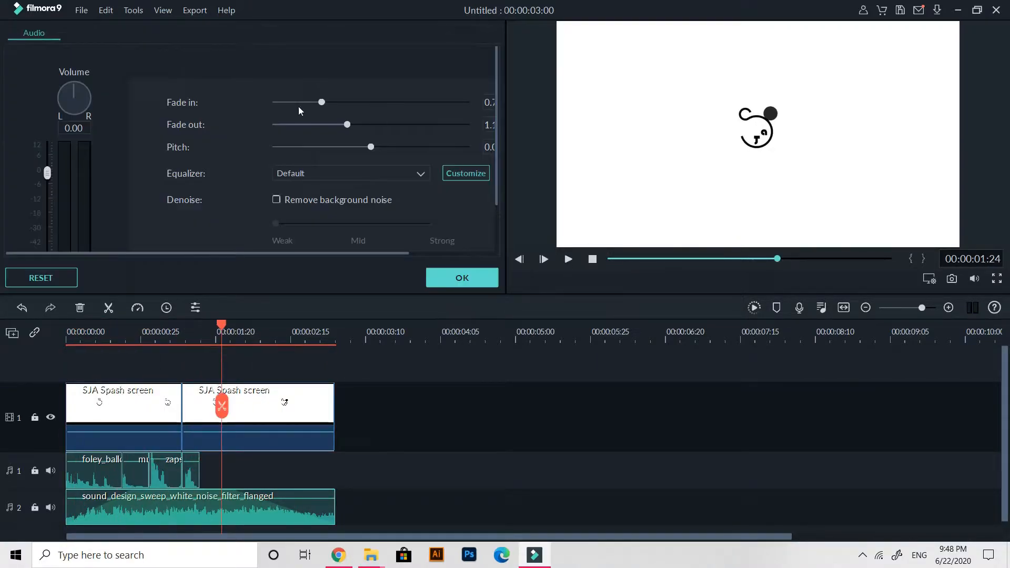
{"action": "left_click_drag", "start_coordinate": [321, 102], "coordinate": [275, 102]}
{"action": "left_click", "coordinate": [445, 281]}
{"action": "left_click_drag", "start_coordinate": [222, 343], "coordinate": [66, 341]}
{"action": "left_click", "coordinate": [568, 259]}
Lower the sweep clip's volume and replay the timeline to check the balance of all sounds.
{"action": "double_click", "coordinate": [158, 511]}
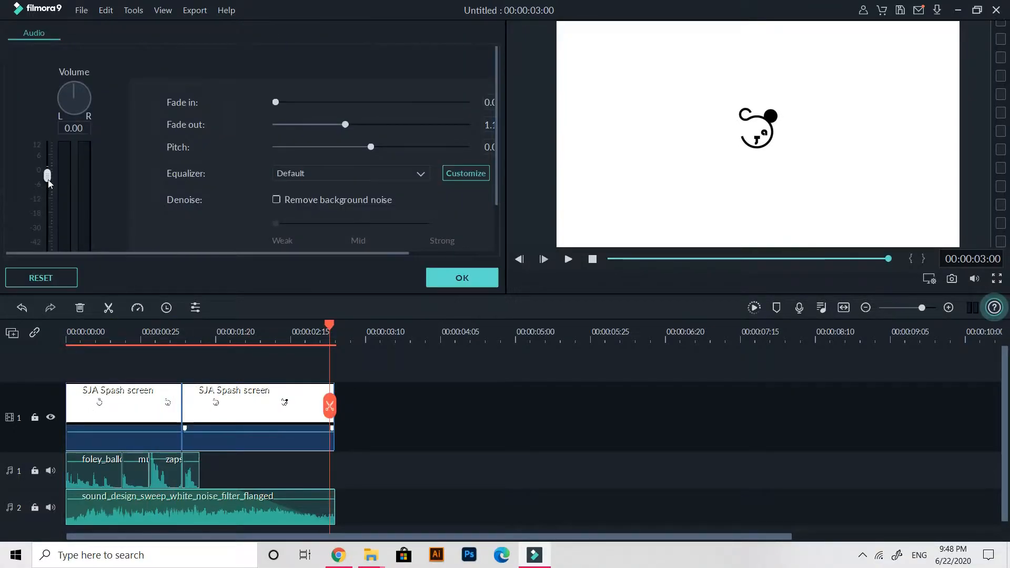
{"action": "left_click_drag", "start_coordinate": [47, 180], "coordinate": [51, 196]}
{"action": "left_click", "coordinate": [462, 278]}
{"action": "left_click", "coordinate": [568, 259]}
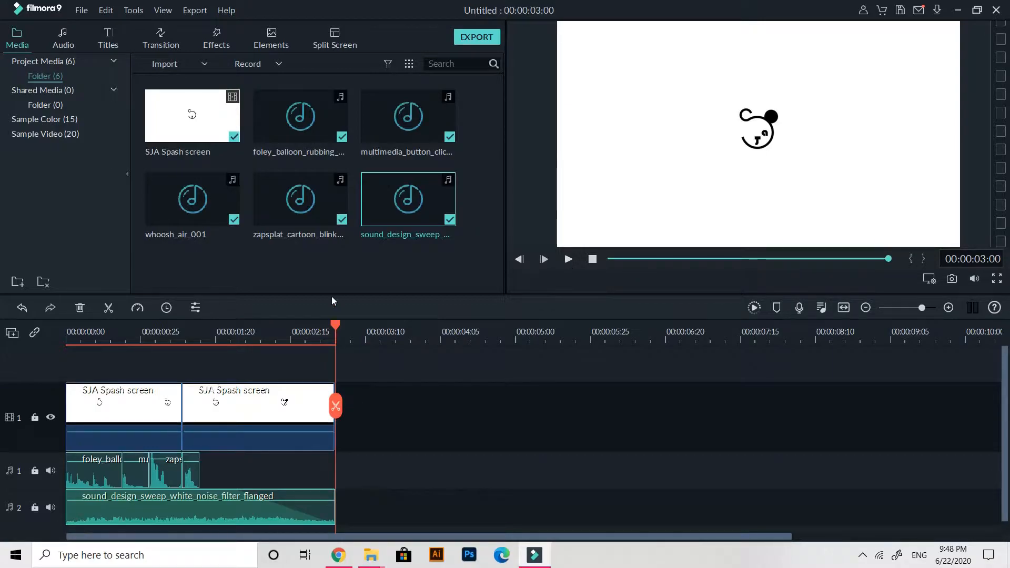
{"action": "left_click", "coordinate": [567, 259]}
{"action": "left_click", "coordinate": [567, 259]}
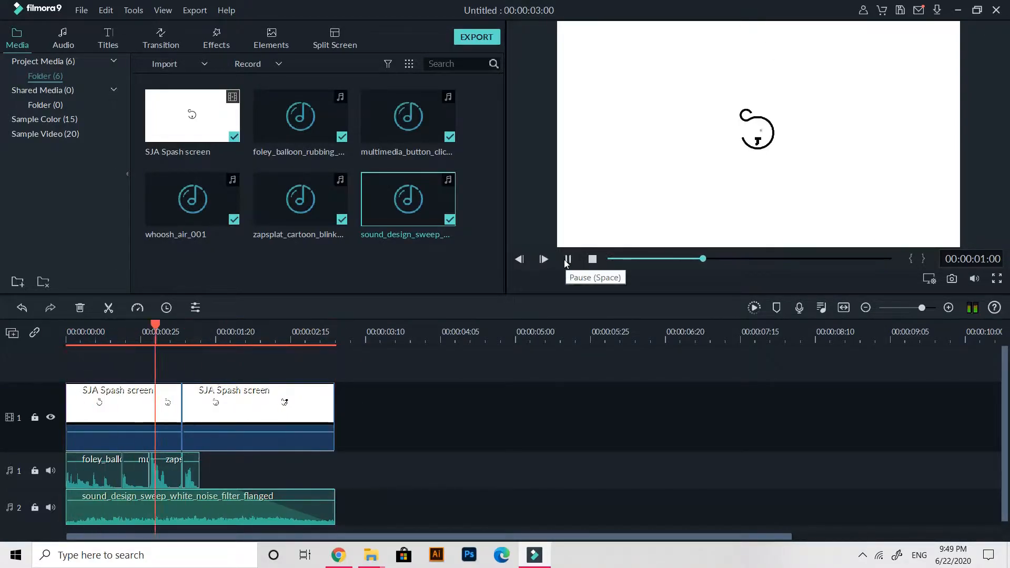
{"action": "left_click", "coordinate": [567, 259]}
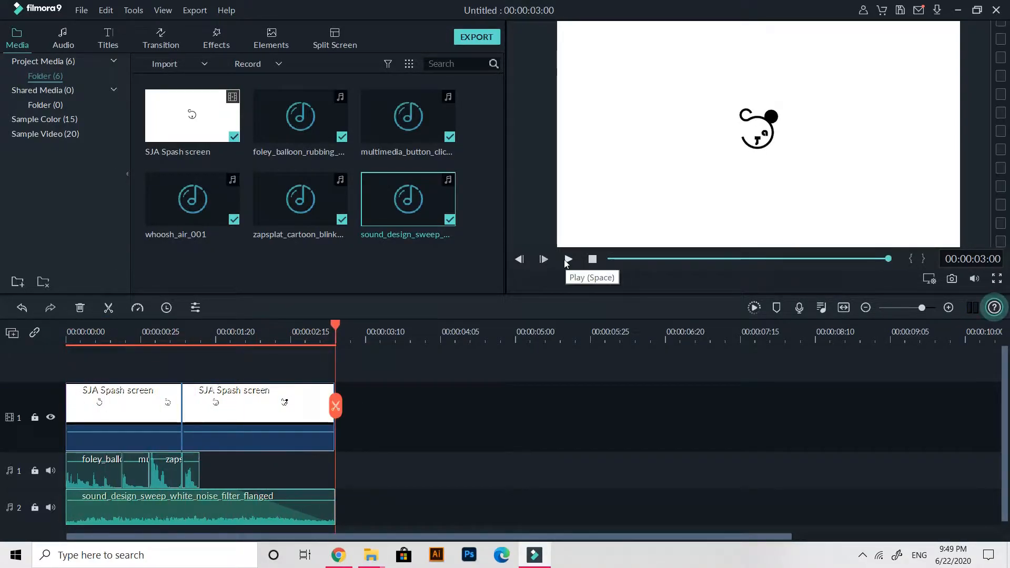
Add a Default Lowerthird title after the splash screen video on video track 1 and change its text to "SJA Design".
{"action": "left_click", "coordinate": [108, 39]}
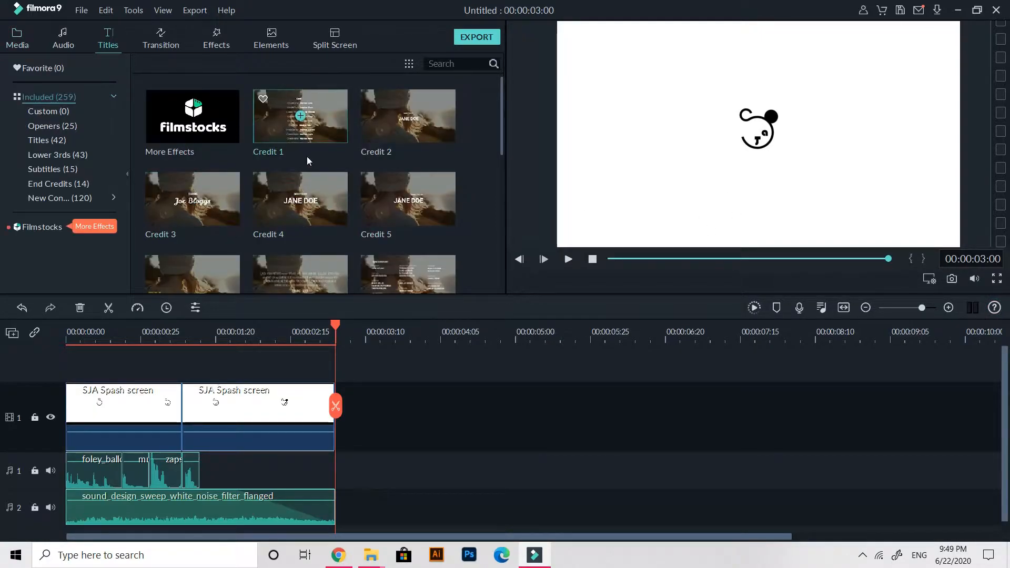
{"action": "scroll", "coordinate": [274, 183], "scroll_direction": "down", "scroll_amount": 5}
{"action": "scroll", "coordinate": [260, 201], "scroll_direction": "down", "scroll_amount": 10}
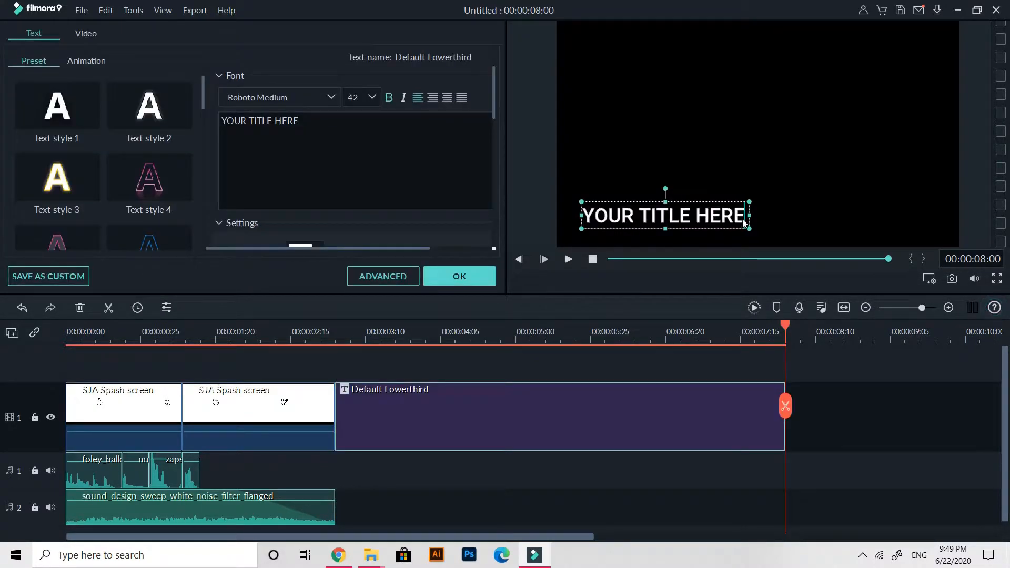
{"action": "left_click_drag", "start_coordinate": [743, 223], "coordinate": [568, 216]}
{"action": "type", "text": "SJA Design"}
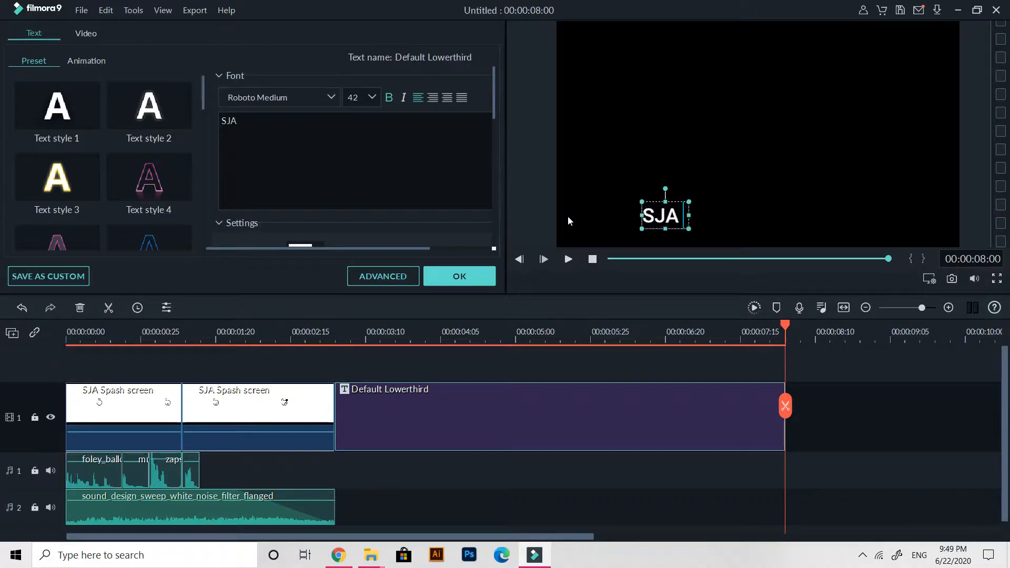
{"action": "left_click", "coordinate": [691, 226]}
Apply Text style 1 and the Aqua Grotesque font to the whole SJA Design title.
{"action": "key", "text": "ctrl+a"}
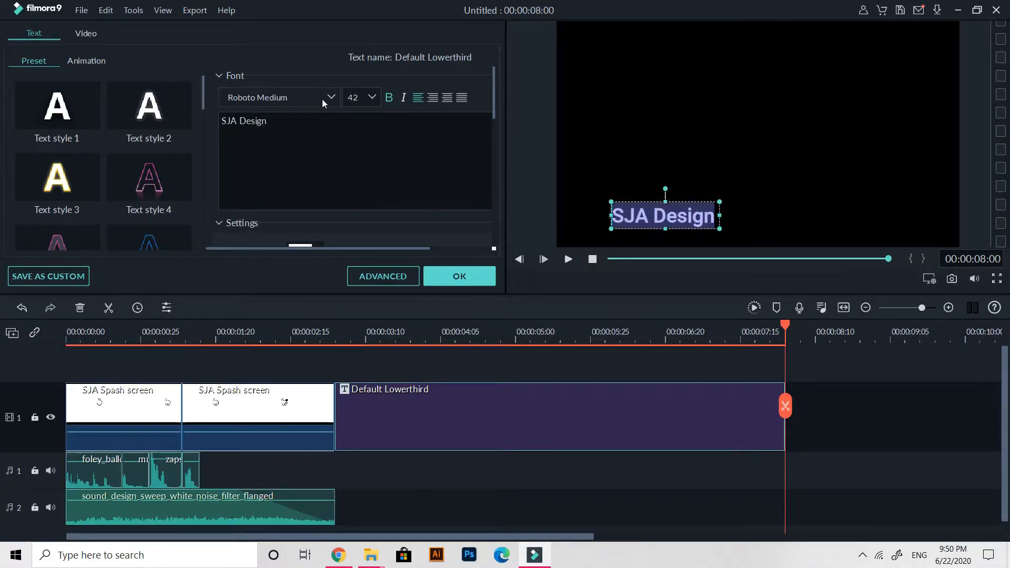
{"action": "left_click", "coordinate": [152, 179]}
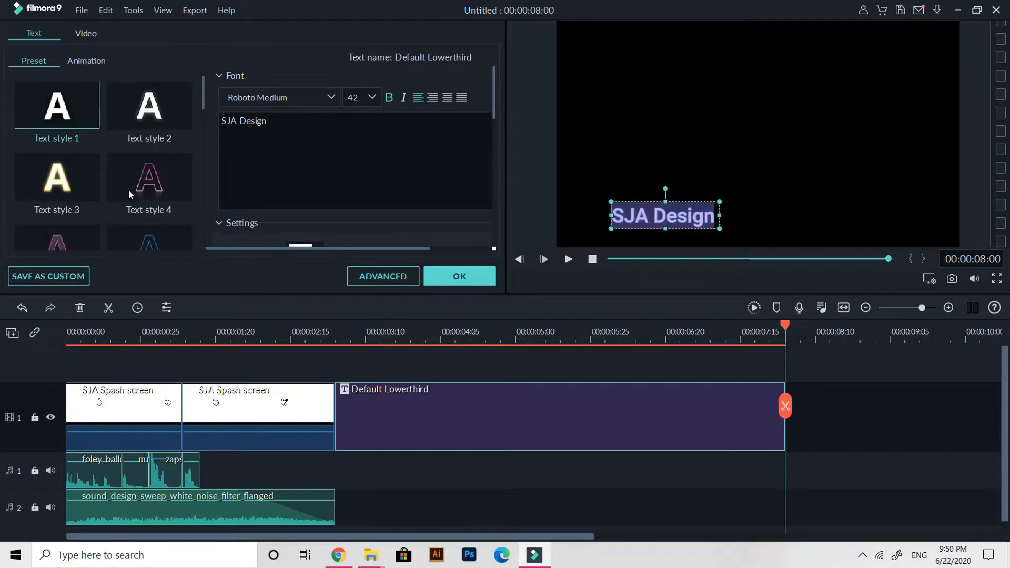
{"action": "left_click", "coordinate": [279, 97]}
{"action": "scroll", "coordinate": [279, 203], "scroll_direction": "up", "scroll_amount": 20}
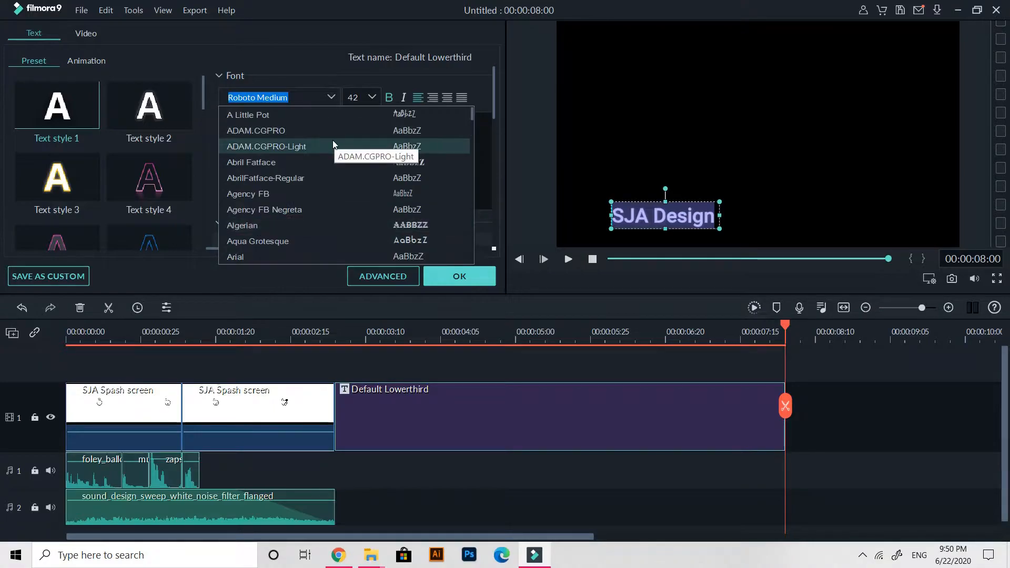
{"action": "left_click", "coordinate": [316, 241]}
{"action": "left_click", "coordinate": [459, 276]}
Move the SJA Design title to the last part of the splash screen video and set its text color to black.
{"action": "left_click_drag", "start_coordinate": [534, 428], "coordinate": [437, 419]}
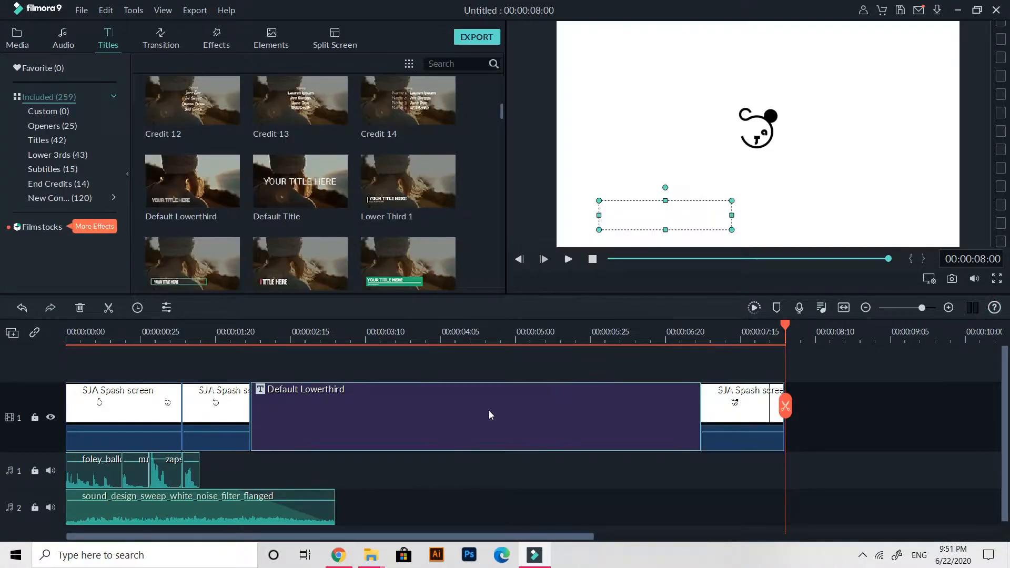
{"action": "double_click", "coordinate": [436, 419]}
{"action": "scroll", "coordinate": [366, 132], "scroll_direction": "down", "scroll_amount": 2}
{"action": "left_click", "coordinate": [318, 181]}
{"action": "left_click", "coordinate": [295, 197]}
Play the timeline from near the start to preview the inserted title.
{"action": "left_click_drag", "start_coordinate": [251, 325], "coordinate": [79, 324]}
{"action": "left_click", "coordinate": [568, 258]}
{"action": "left_click", "coordinate": [568, 258]}
Delete the Default Lowerthird title from video track 1 and rejoin the separated splash screen clip with the preceding one.
{"action": "left_click_drag", "start_coordinate": [344, 420], "coordinate": [599, 423]}
{"action": "right_click", "coordinate": [598, 423]}
{"action": "left_click", "coordinate": [637, 314]}
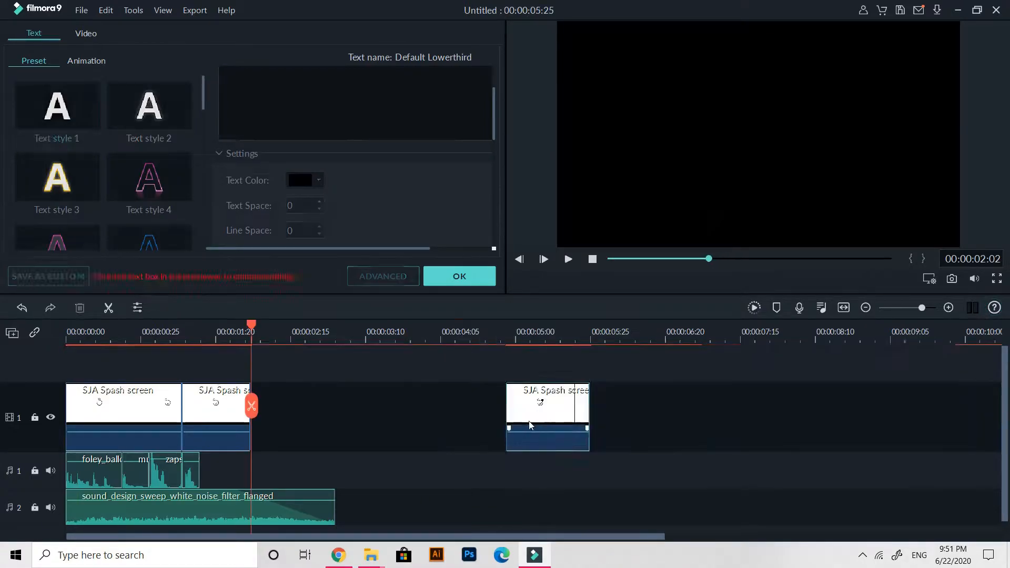
{"action": "left_click_drag", "start_coordinate": [530, 423], "coordinate": [276, 421]}
{"action": "right_click", "coordinate": [497, 433]}
{"action": "left_click", "coordinate": [553, 312]}
Reduce the sweep clip's volume further and replay the timeline.
{"action": "left_click", "coordinate": [293, 331]}
{"action": "double_click", "coordinate": [159, 508]}
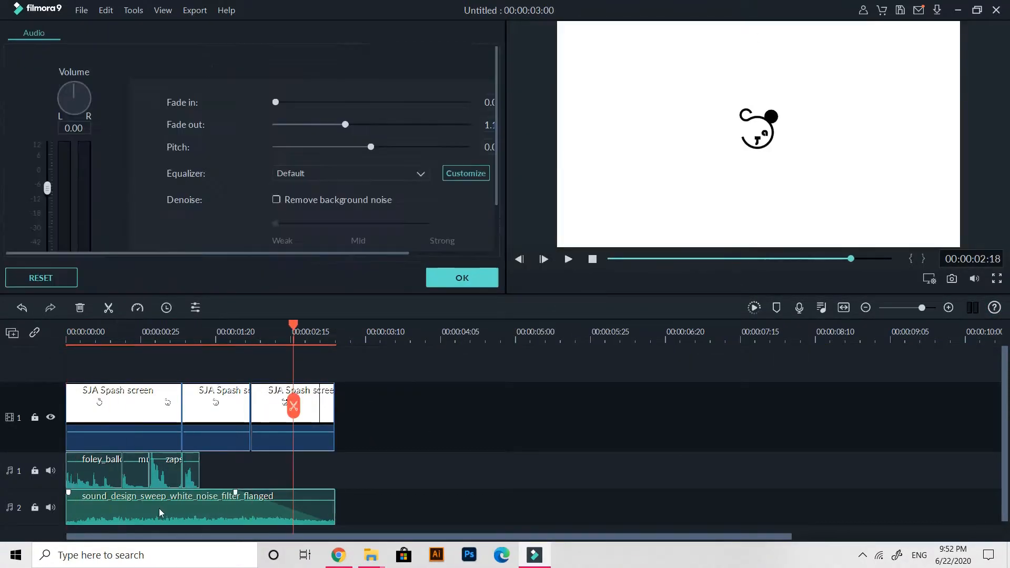
{"action": "left_click", "coordinate": [458, 276]}
{"action": "left_click", "coordinate": [592, 259]}
{"action": "left_click", "coordinate": [568, 259]}
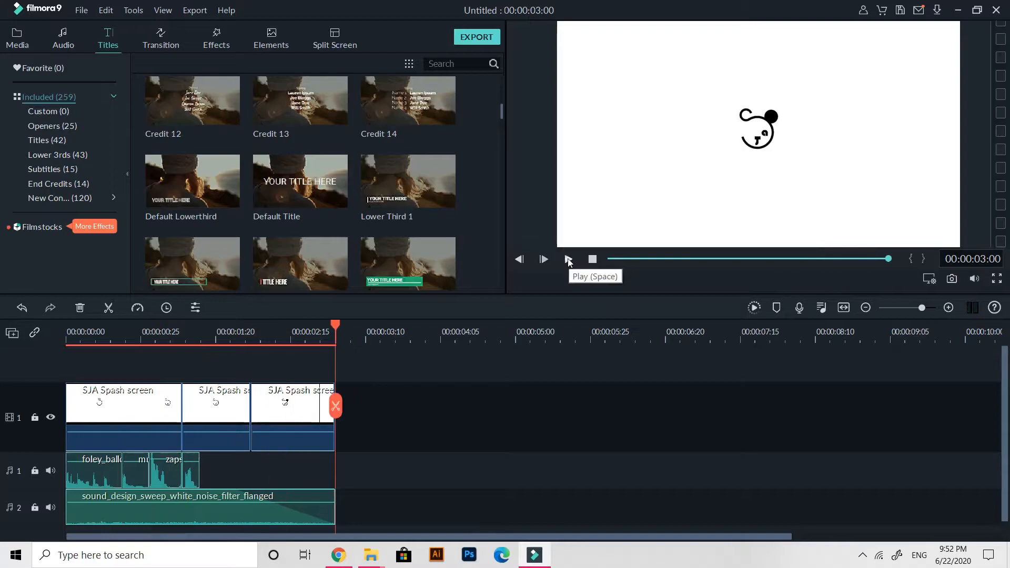
Add a Credit 3 title at the start of the last splash screen clip and move its text below the logo.
{"action": "double_click", "coordinate": [284, 401]}
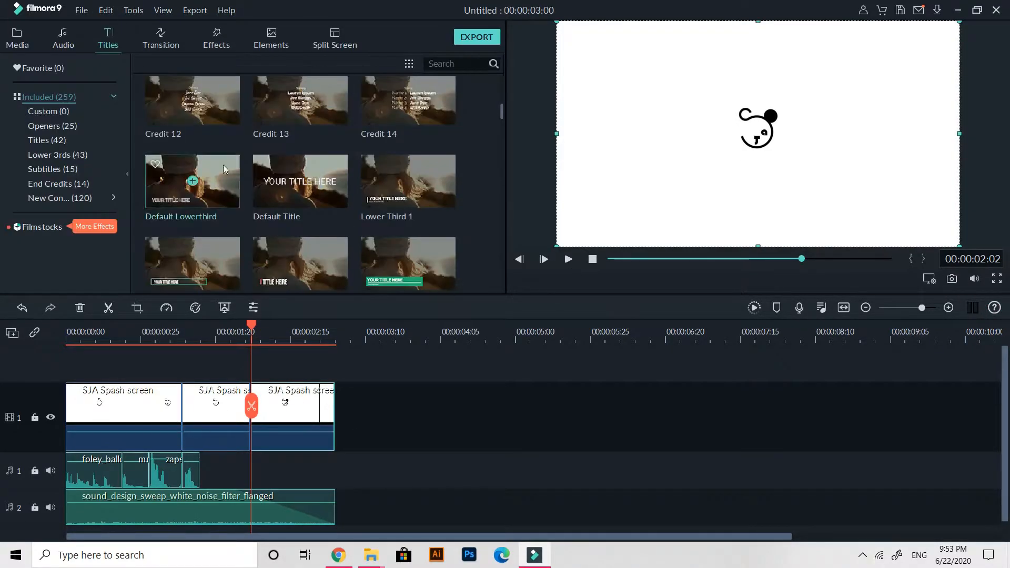
{"action": "scroll", "coordinate": [225, 175], "scroll_direction": "down", "scroll_amount": 15}
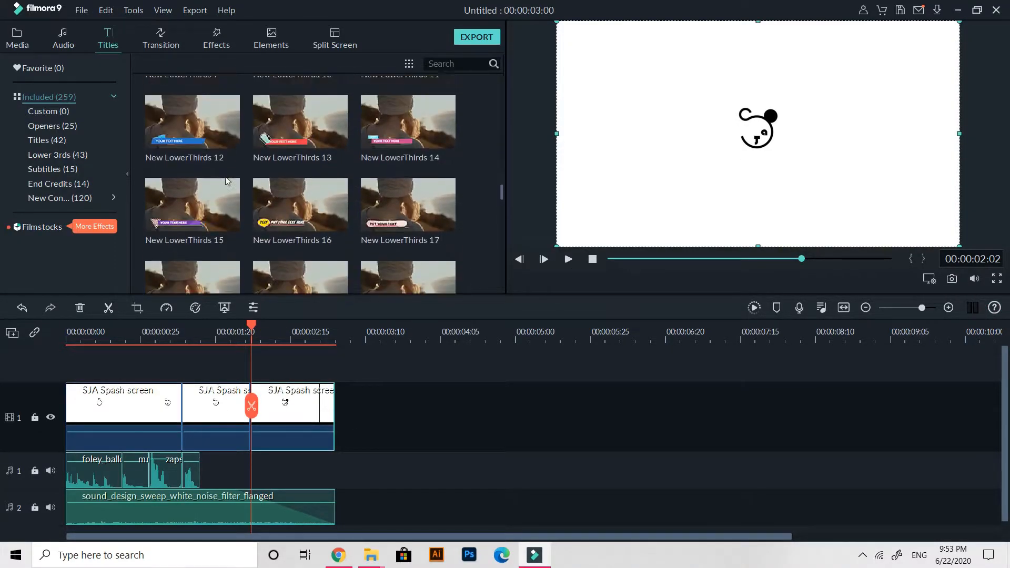
{"action": "scroll", "coordinate": [225, 176], "scroll_direction": "up", "scroll_amount": 12}
{"action": "scroll", "coordinate": [225, 175], "scroll_direction": "up", "scroll_amount": 5}
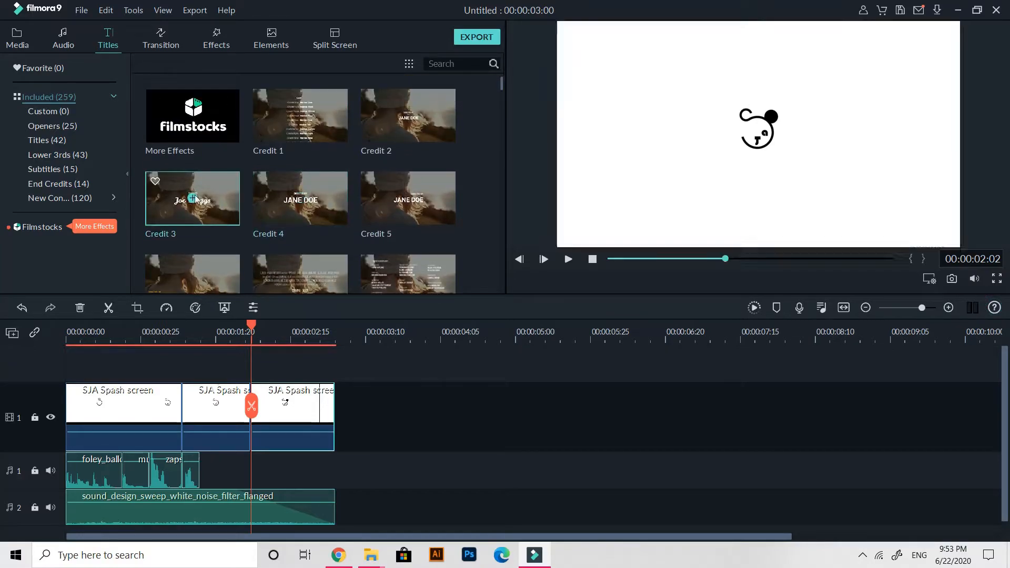
{"action": "left_click", "coordinate": [199, 199]}
{"action": "left_click_drag", "start_coordinate": [117, 336], "coordinate": [179, 362]}
{"action": "left_click_drag", "start_coordinate": [759, 141], "coordinate": [758, 170]}
Change the text color of the Credit 3 title's lines, and delete the title.
{"action": "double_click", "coordinate": [759, 170]}
{"action": "left_click_drag", "start_coordinate": [759, 171], "coordinate": [641, 127]}
{"action": "left_click", "coordinate": [319, 181]}
{"action": "left_click", "coordinate": [291, 239]}
{"action": "left_click_drag", "start_coordinate": [758, 171], "coordinate": [836, 176]}
{"action": "left_click", "coordinate": [318, 181]}
{"action": "left_click", "coordinate": [291, 238]}
{"action": "left_click", "coordinate": [778, 156]}
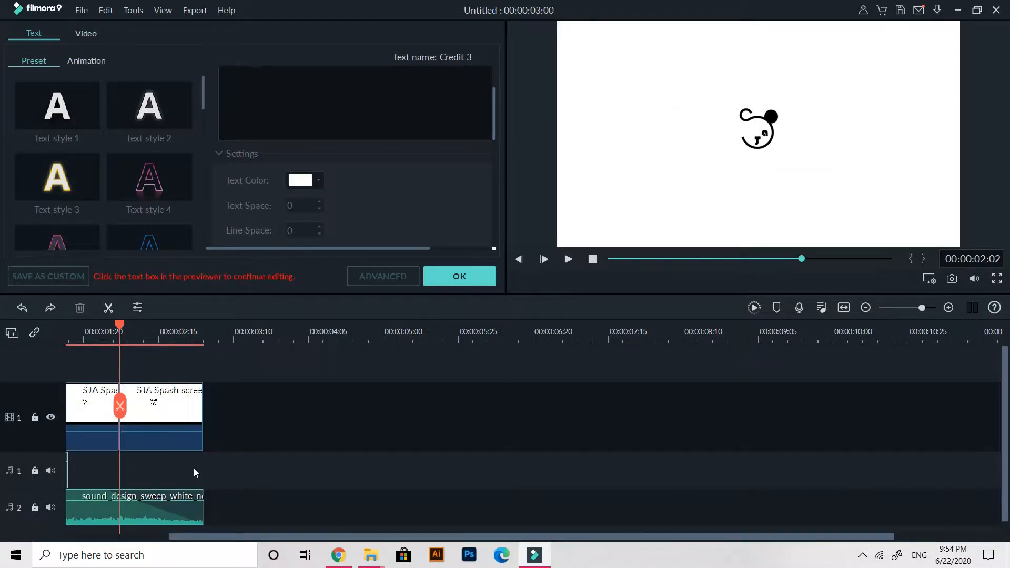
{"action": "left_click", "coordinate": [106, 11]}
{"action": "left_click", "coordinate": [118, 105]}
Place a Credit 5 title on video track 2 at 00:00:02:02, where the last splash screen clip starts, and open it for editing.
{"action": "scroll", "coordinate": [279, 225], "scroll_direction": "down", "scroll_amount": 10}
{"action": "scroll", "coordinate": [279, 225], "scroll_direction": "up", "scroll_amount": 10}
{"action": "scroll", "coordinate": [279, 225], "scroll_direction": "down", "scroll_amount": 1}
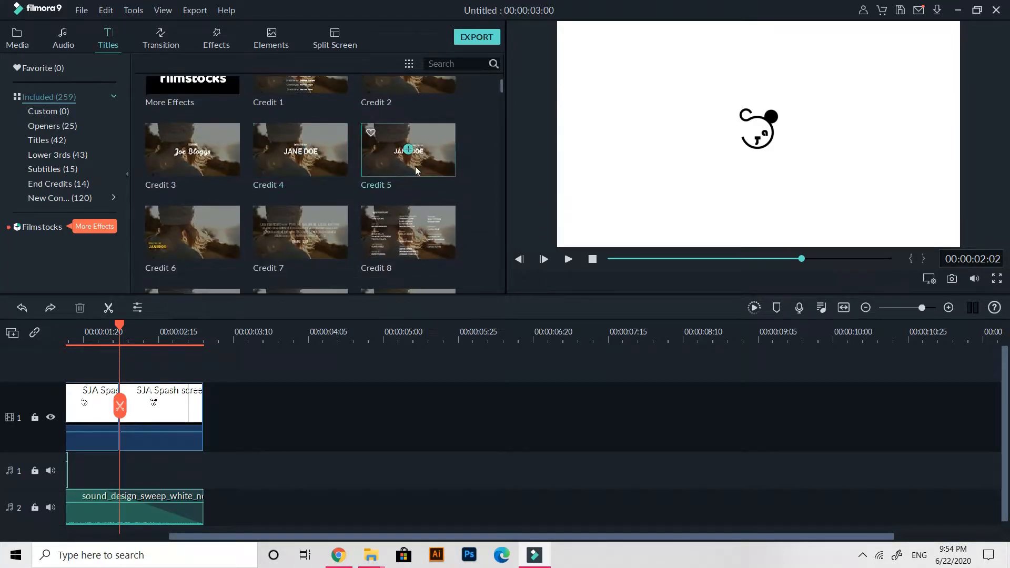
{"action": "left_click_drag", "start_coordinate": [416, 167], "coordinate": [122, 408]}
{"action": "double_click", "coordinate": [123, 408]}
Set the font of the whole Credit 5 title text to Aqua Grotesque.
{"action": "double_click", "coordinate": [798, 146]}
{"action": "scroll", "coordinate": [348, 207], "scroll_direction": "down", "scroll_amount": 10}
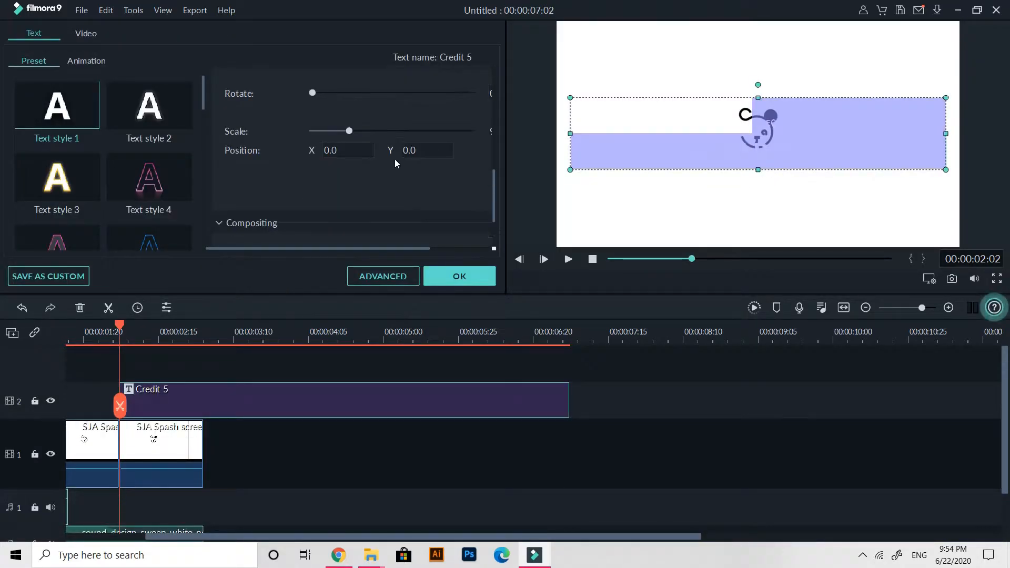
{"action": "scroll", "coordinate": [397, 159], "scroll_direction": "up", "scroll_amount": 10}
{"action": "left_click", "coordinate": [331, 98]}
{"action": "scroll", "coordinate": [327, 239], "scroll_direction": "up", "scroll_amount": 8}
{"action": "scroll", "coordinate": [325, 240], "scroll_direction": "up", "scroll_amount": 20}
{"action": "left_click", "coordinate": [323, 137]}
Remove the first text line of the Credit 5 title, keeping only the placeholder name line.
{"action": "left_click_drag", "start_coordinate": [292, 122], "coordinate": [223, 123]}
{"action": "type", "text": "="}
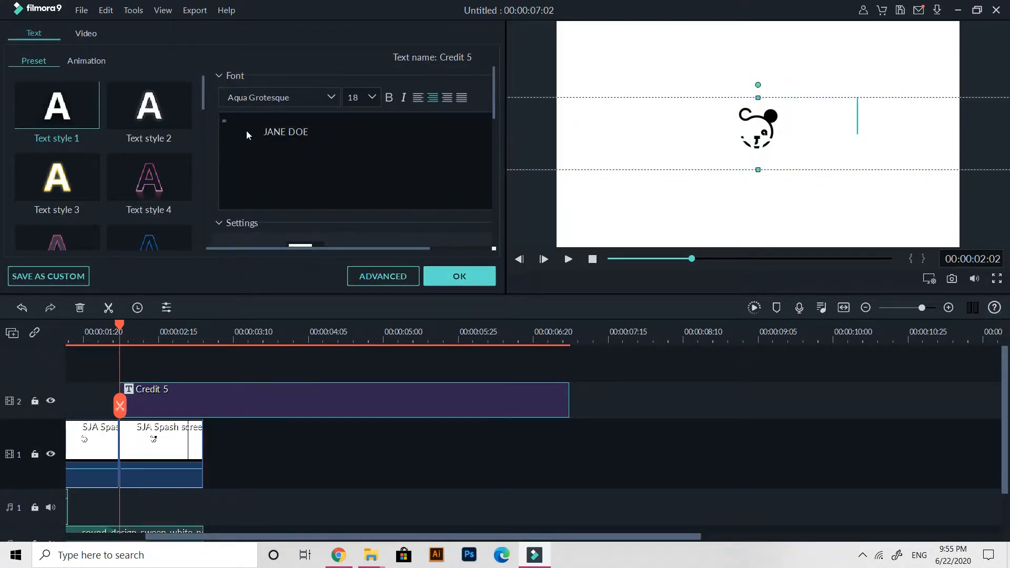
{"action": "key", "text": "BackSpace"}
{"action": "left_click_drag", "start_coordinate": [314, 121], "coordinate": [244, 121]}
{"action": "left_click", "coordinate": [371, 97]}
{"action": "left_click", "coordinate": [355, 125]}
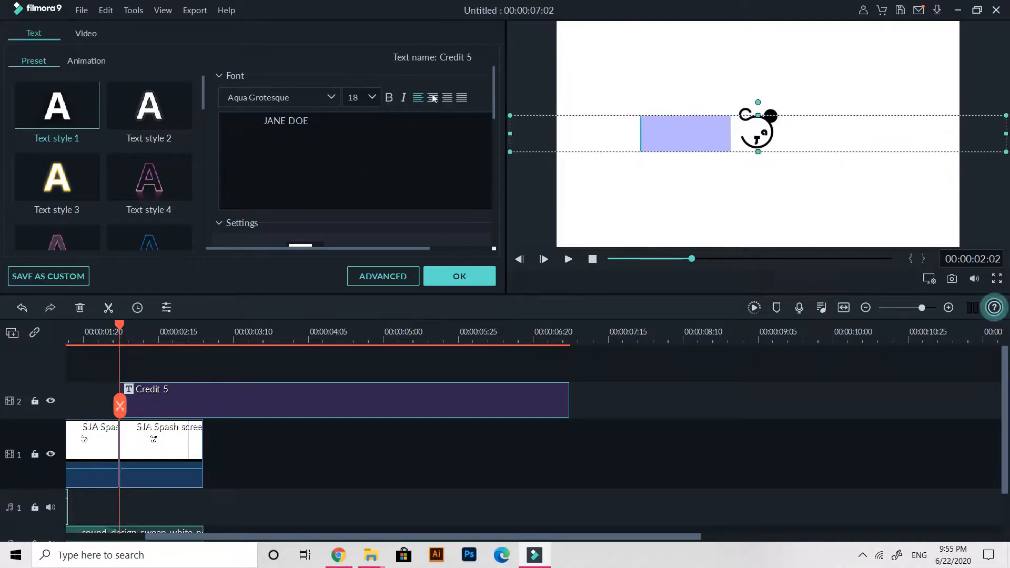
Set the remaining title text to black with font size 20.
{"action": "scroll", "coordinate": [479, 149], "scroll_direction": "down", "scroll_amount": 3}
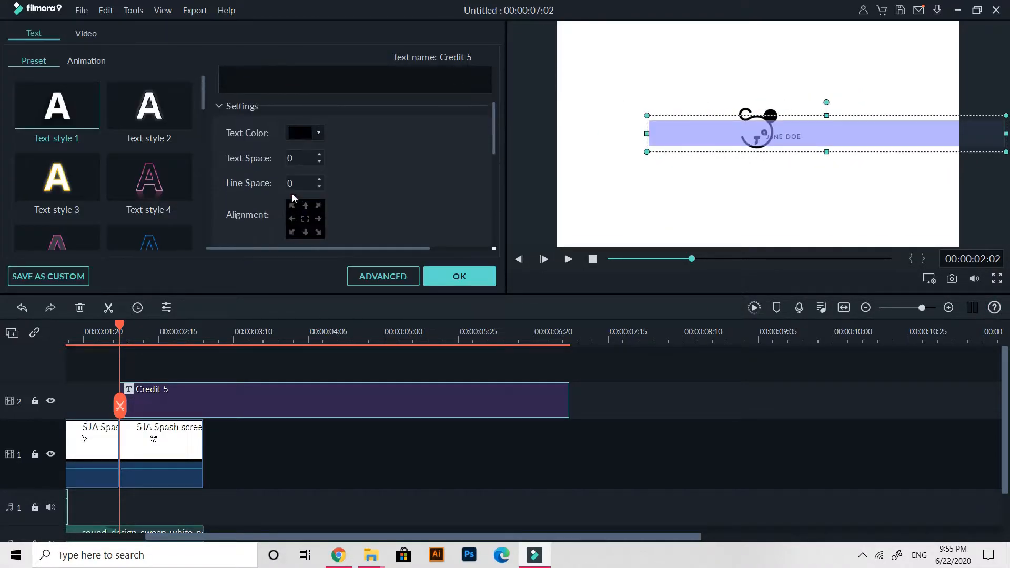
{"action": "double_click", "coordinate": [803, 138]}
{"action": "left_click_drag", "start_coordinate": [803, 138], "coordinate": [681, 136]}
{"action": "left_click_drag", "start_coordinate": [494, 134], "coordinate": [495, 103]}
{"action": "left_click", "coordinate": [372, 99]}
{"action": "left_click", "coordinate": [354, 164]}
Position the title text just below the logo and replace the placeholder name with "SJA Design".
{"action": "left_click_drag", "start_coordinate": [786, 128], "coordinate": [765, 167]}
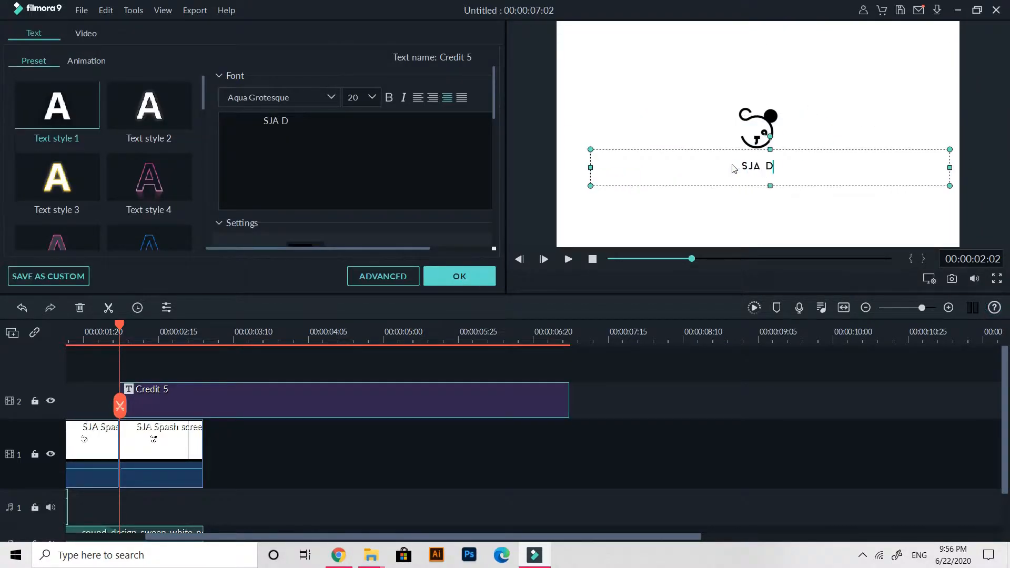
{"action": "left_click", "coordinate": [824, 115]}
{"action": "left_click", "coordinate": [783, 167]}
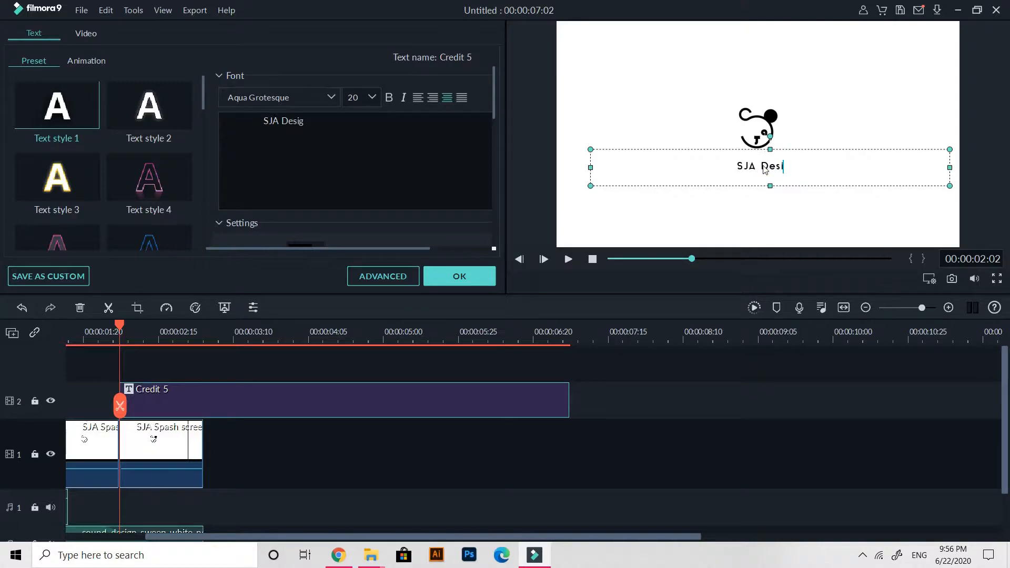
{"action": "left_click", "coordinate": [582, 113]}
{"action": "left_click", "coordinate": [754, 169]}
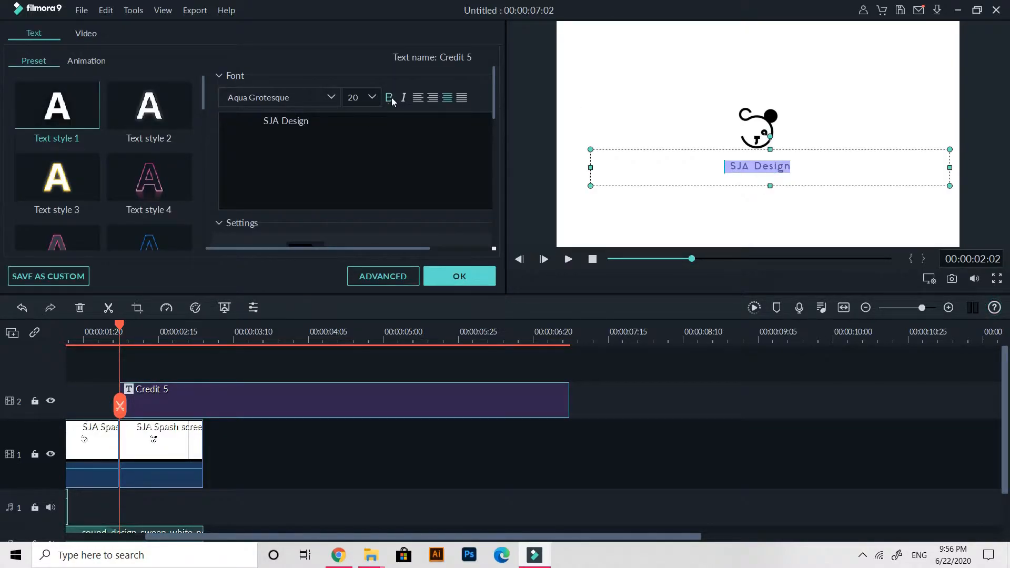
Try bold and the OCR A Extended font on the SJA Design title, and undo the change.
{"action": "left_click", "coordinate": [670, 74]}
{"action": "left_click", "coordinate": [775, 173]}
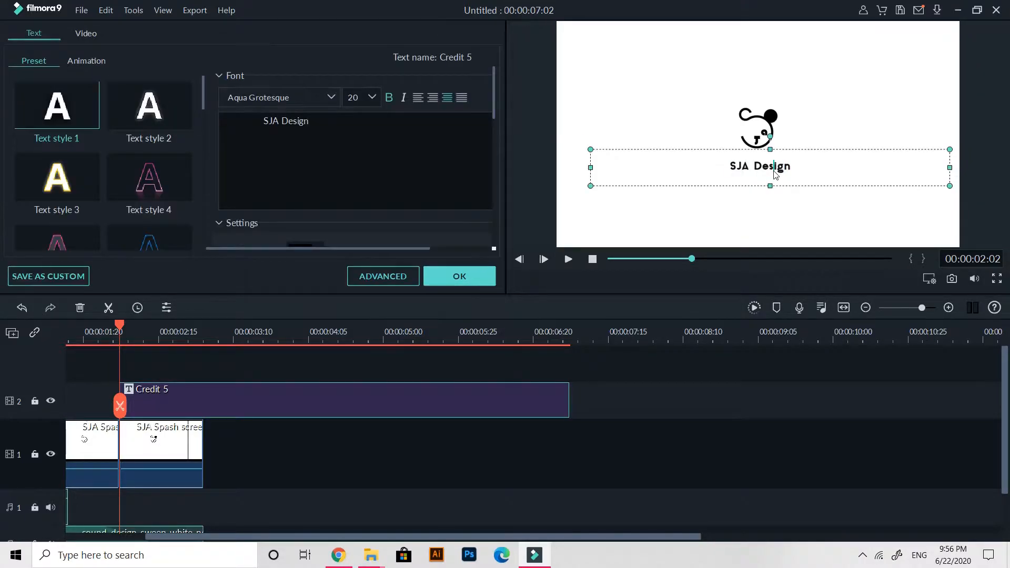
{"action": "left_click", "coordinate": [309, 99]}
{"action": "scroll", "coordinate": [336, 223], "scroll_direction": "down", "scroll_amount": 8}
{"action": "scroll", "coordinate": [336, 225], "scroll_direction": "down", "scroll_amount": 15}
{"action": "scroll", "coordinate": [337, 226], "scroll_direction": "down", "scroll_amount": 20}
{"action": "scroll", "coordinate": [335, 223], "scroll_direction": "down", "scroll_amount": 3}
{"action": "scroll", "coordinate": [335, 223], "scroll_direction": "up", "scroll_amount": 4}
{"action": "scroll", "coordinate": [336, 223], "scroll_direction": "down", "scroll_amount": 14}
{"action": "scroll", "coordinate": [335, 223], "scroll_direction": "down", "scroll_amount": 5}
{"action": "left_click", "coordinate": [394, 162]}
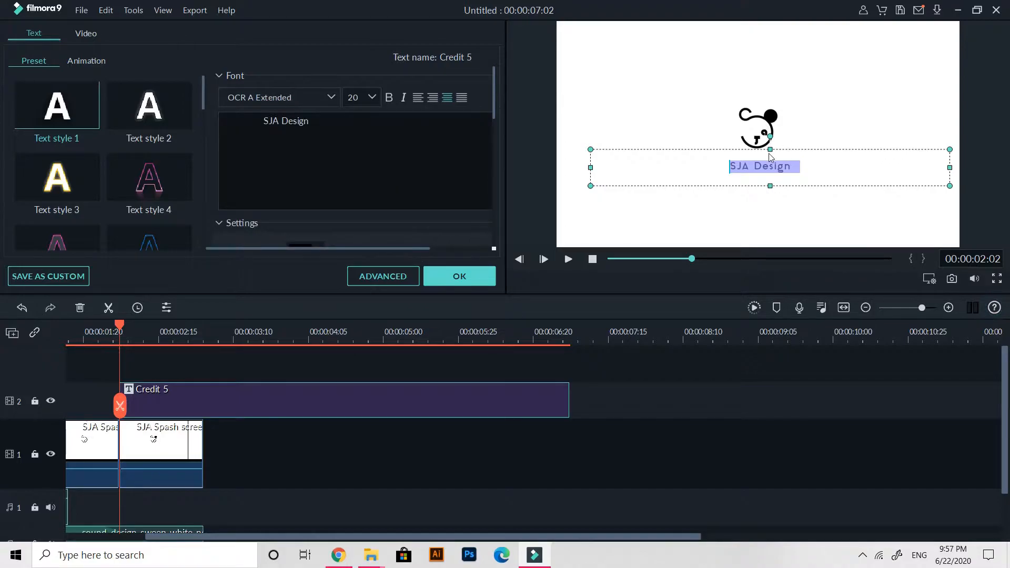
{"action": "left_click", "coordinate": [106, 10]}
{"action": "left_click", "coordinate": [112, 24]}
{"action": "left_click", "coordinate": [759, 112]}
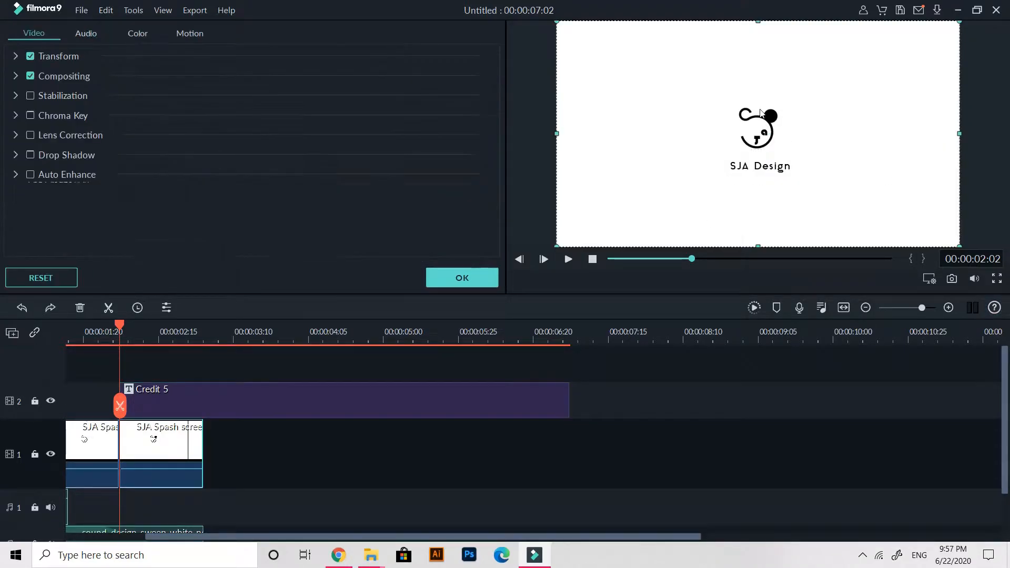
Trim the Credit 5 title on track 2 to end with the splash screen video at 00:00:03:00, and play the timeline.
{"action": "left_click_drag", "start_coordinate": [119, 327], "coordinate": [2, 344]}
{"action": "left_click", "coordinate": [568, 260]}
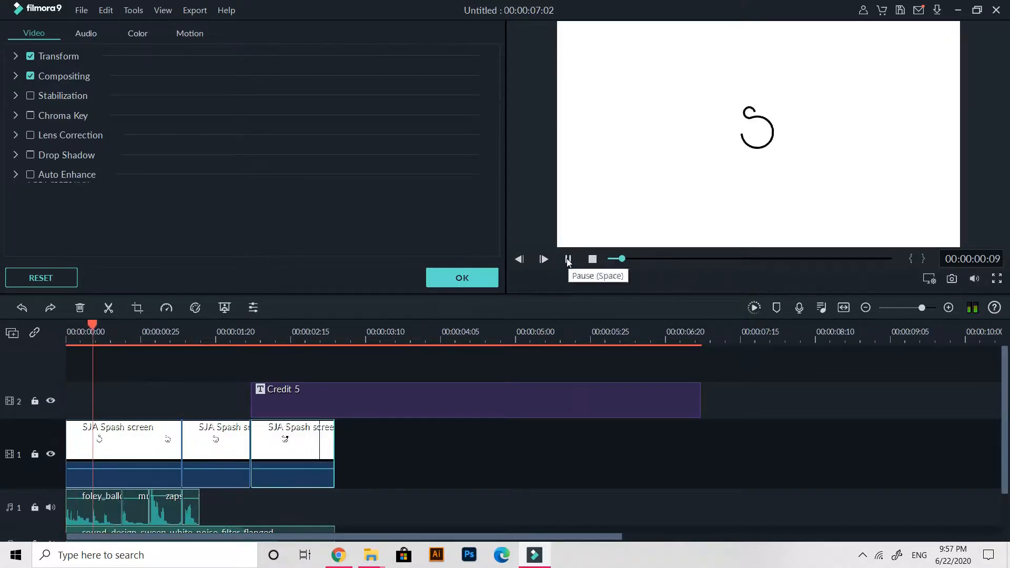
{"action": "left_click", "coordinate": [610, 410]}
{"action": "left_click_drag", "start_coordinate": [700, 399], "coordinate": [338, 398]}
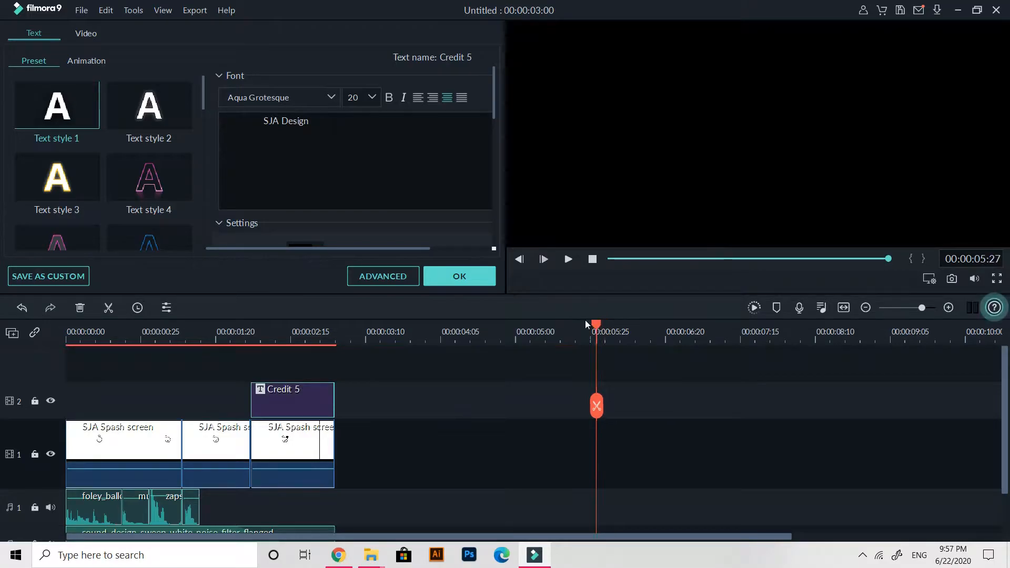
{"action": "left_click", "coordinate": [568, 259]}
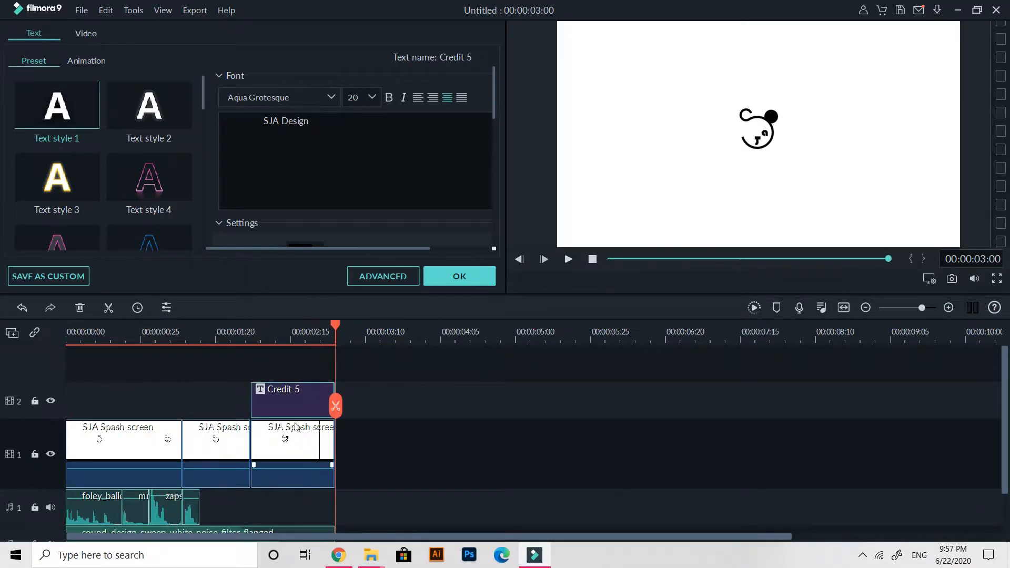
Apply the Type Writer animation to the SJA Design title in the advanced text editor.
{"action": "scroll", "coordinate": [314, 449], "scroll_direction": "down", "scroll_amount": 1}
{"action": "left_click", "coordinate": [318, 376]}
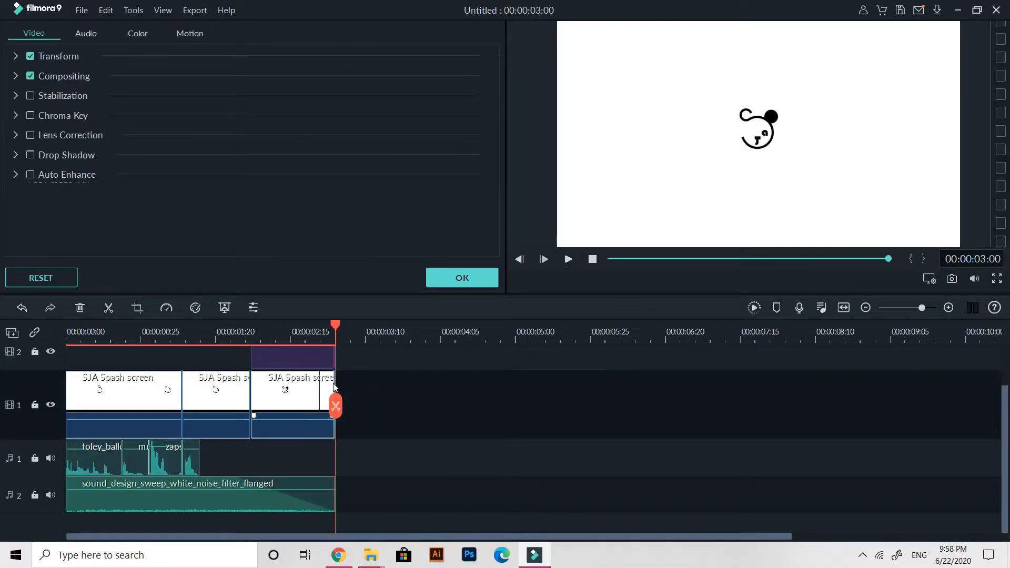
{"action": "scroll", "coordinate": [310, 371], "scroll_direction": "up", "scroll_amount": 1}
{"action": "left_click", "coordinate": [305, 363]}
{"action": "left_click", "coordinate": [401, 277]}
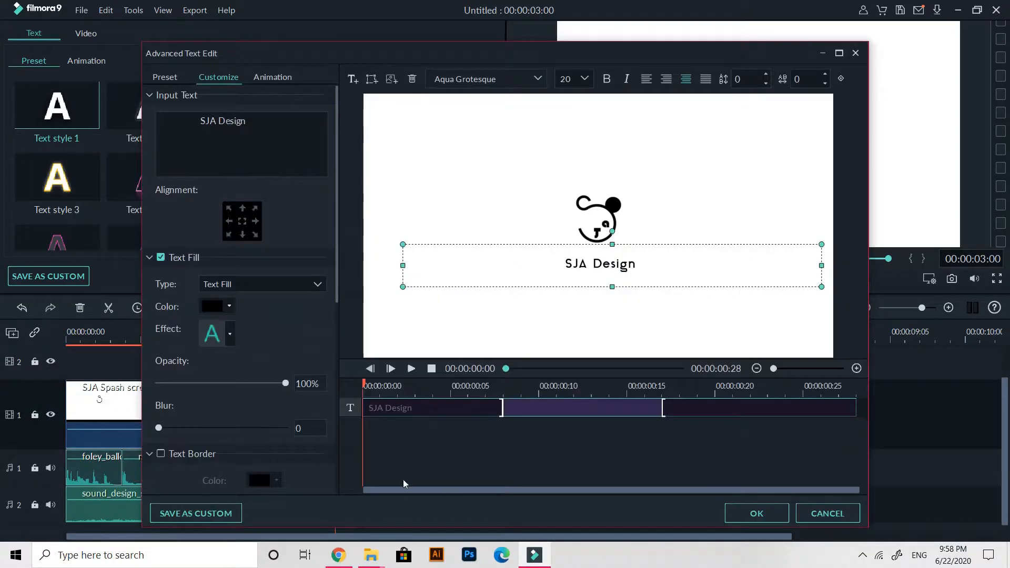
{"action": "scroll", "coordinate": [281, 458], "scroll_direction": "down", "scroll_amount": 4}
{"action": "left_click", "coordinate": [268, 79]}
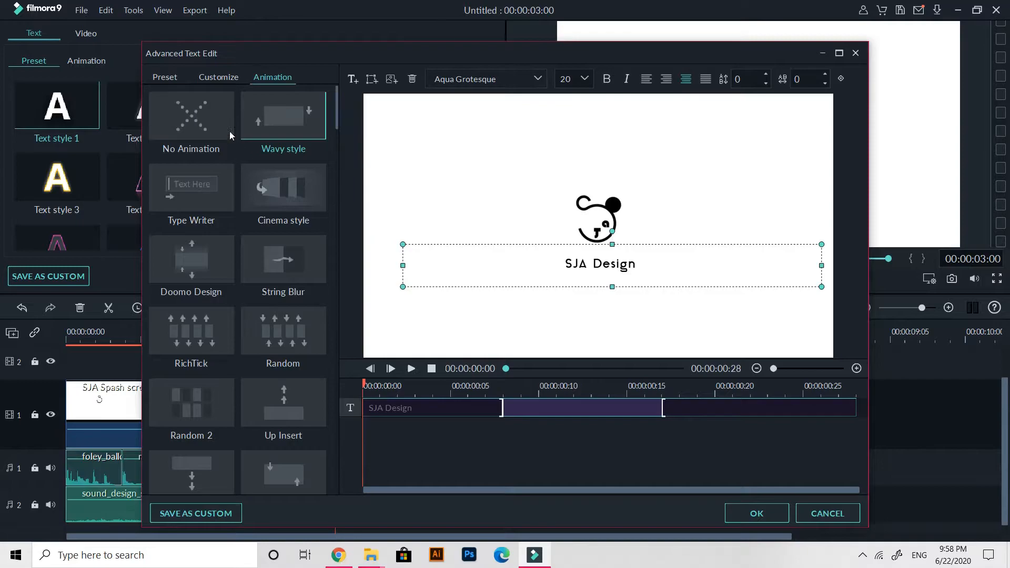
{"action": "double_click", "coordinate": [206, 195]}
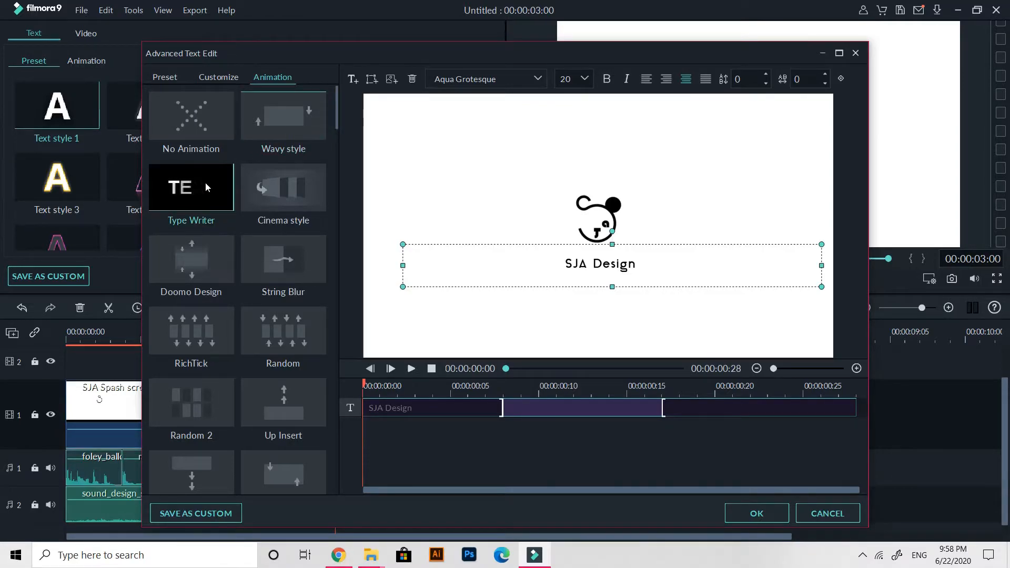
{"action": "left_click", "coordinate": [756, 513]}
{"action": "left_click", "coordinate": [459, 276]}
Play the timeline, mute audio track 2 with the sweep sound, and replay.
{"action": "left_click", "coordinate": [568, 259]}
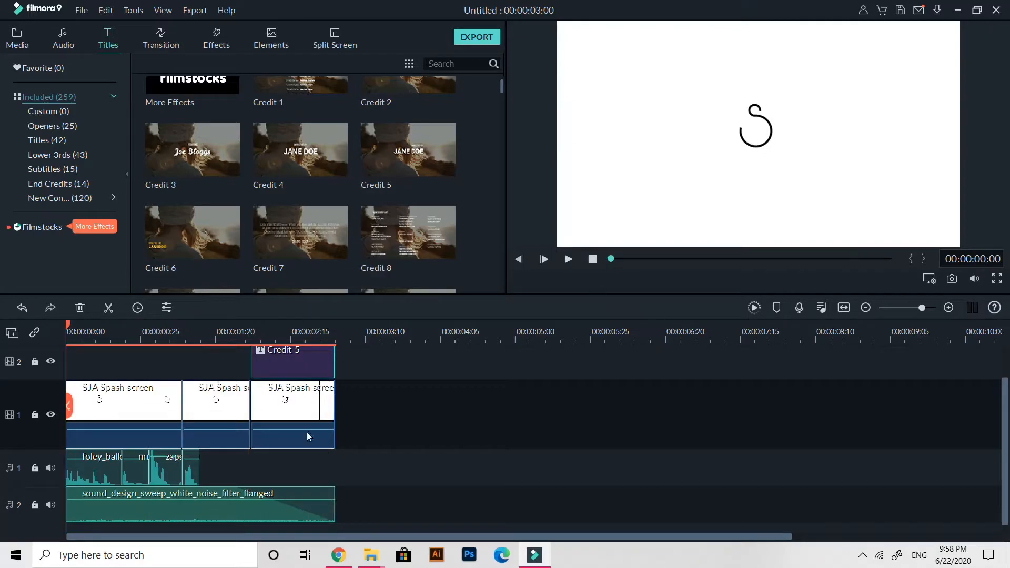
{"action": "left_click", "coordinate": [50, 505]}
{"action": "left_click", "coordinate": [566, 258]}
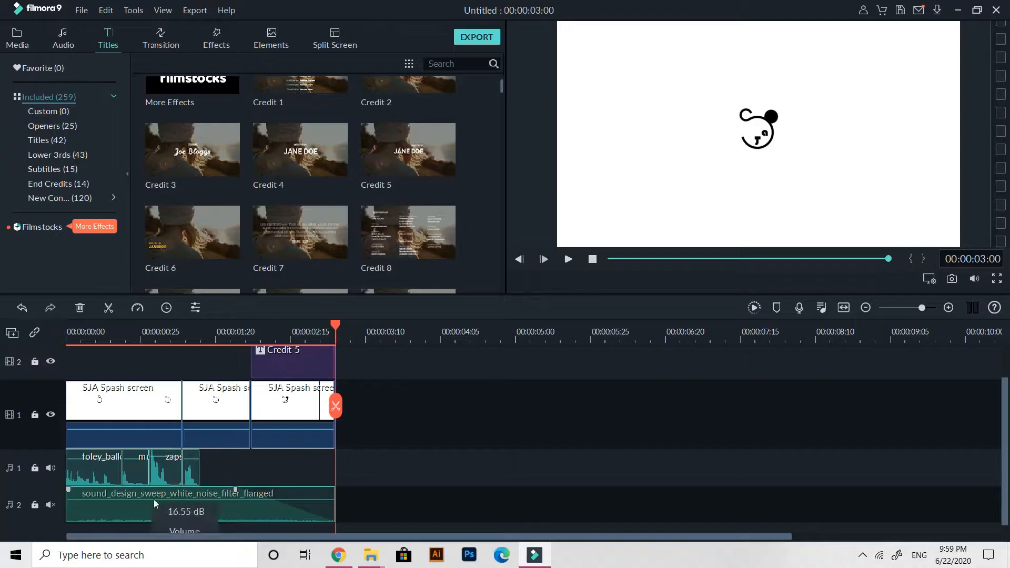
Change the SJA Design title's animation to Cinema style and play the timeline.
{"action": "double_click", "coordinate": [286, 364]}
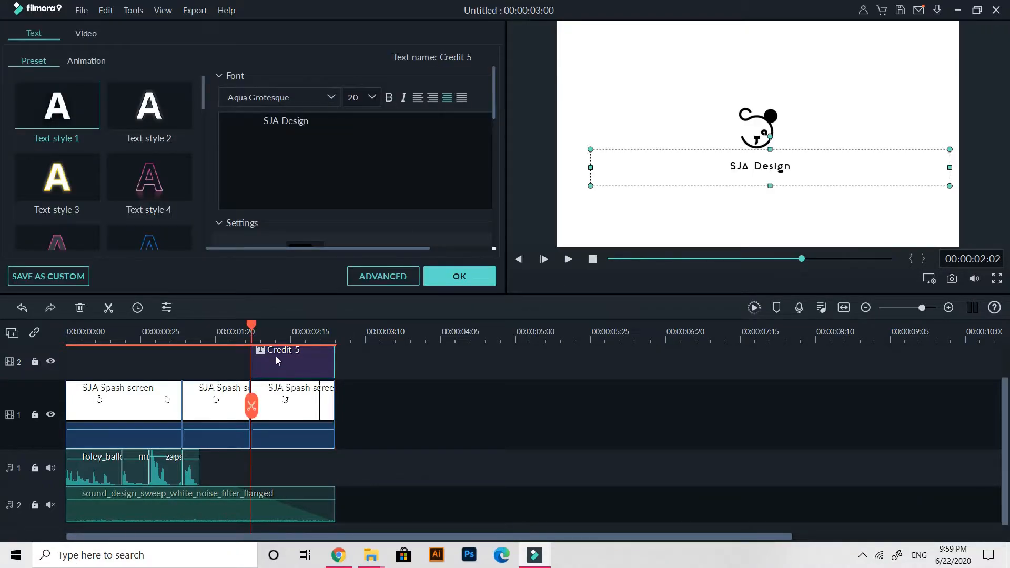
{"action": "left_click", "coordinate": [386, 275]}
{"action": "left_click", "coordinate": [272, 78]}
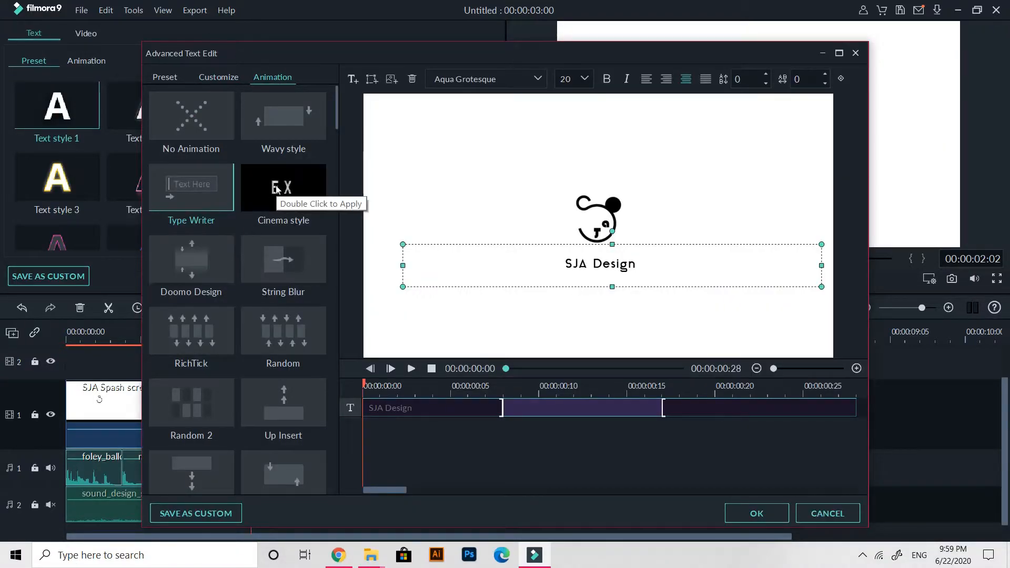
{"action": "double_click", "coordinate": [310, 194]}
{"action": "left_click", "coordinate": [756, 514]}
{"action": "left_click", "coordinate": [567, 261]}
{"action": "left_click", "coordinate": [567, 261]}
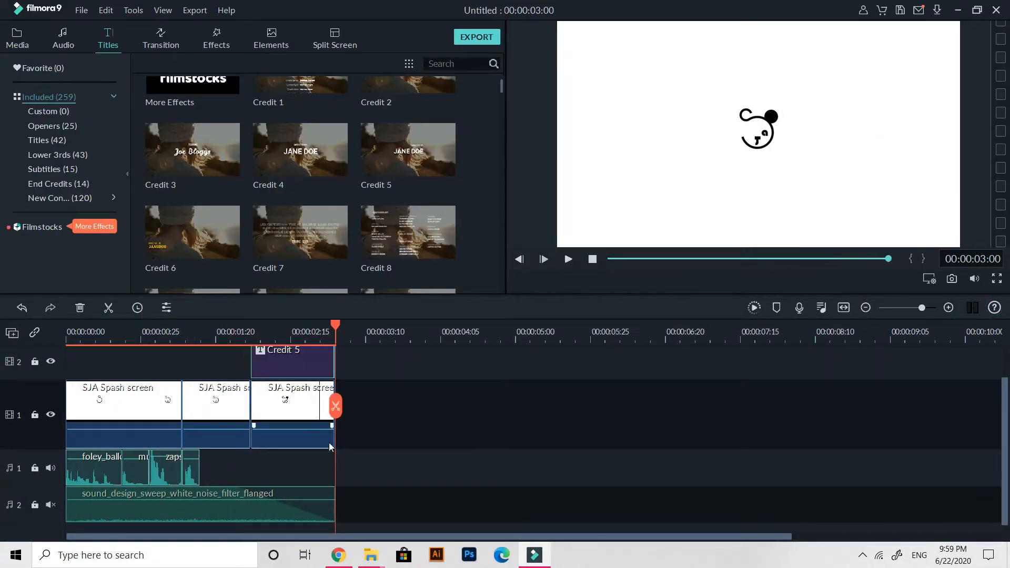
Open the animation presets for the SJA Design title in the advanced text editor.
{"action": "double_click", "coordinate": [292, 374]}
{"action": "left_click", "coordinate": [390, 276]}
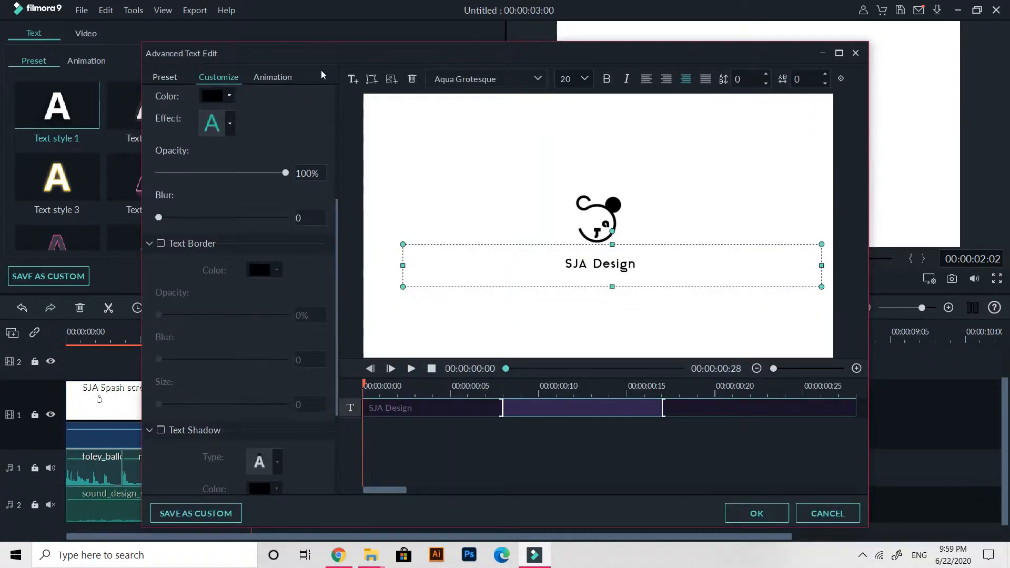
{"action": "left_click", "coordinate": [273, 77]}
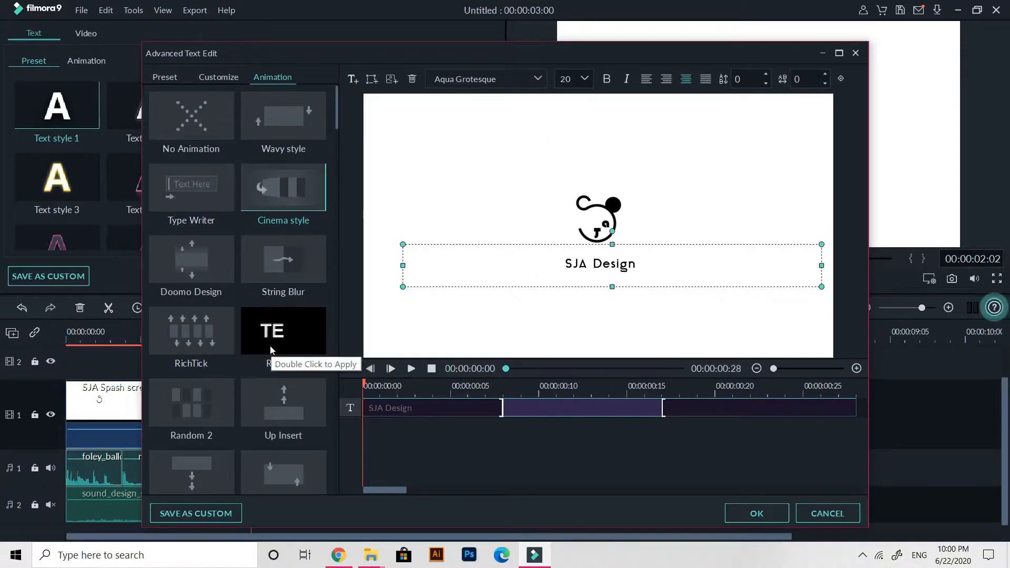
Try the Pixelate animation on the SJA Design title.
{"action": "scroll", "coordinate": [210, 447], "scroll_direction": "down", "scroll_amount": 8}
{"action": "scroll", "coordinate": [207, 436], "scroll_direction": "up", "scroll_amount": 2}
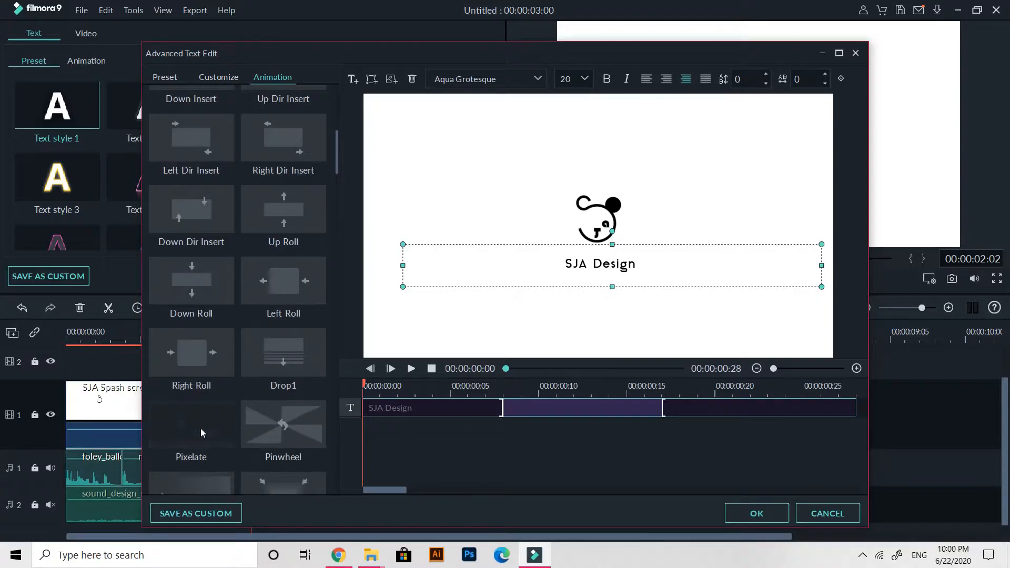
{"action": "double_click", "coordinate": [211, 437]}
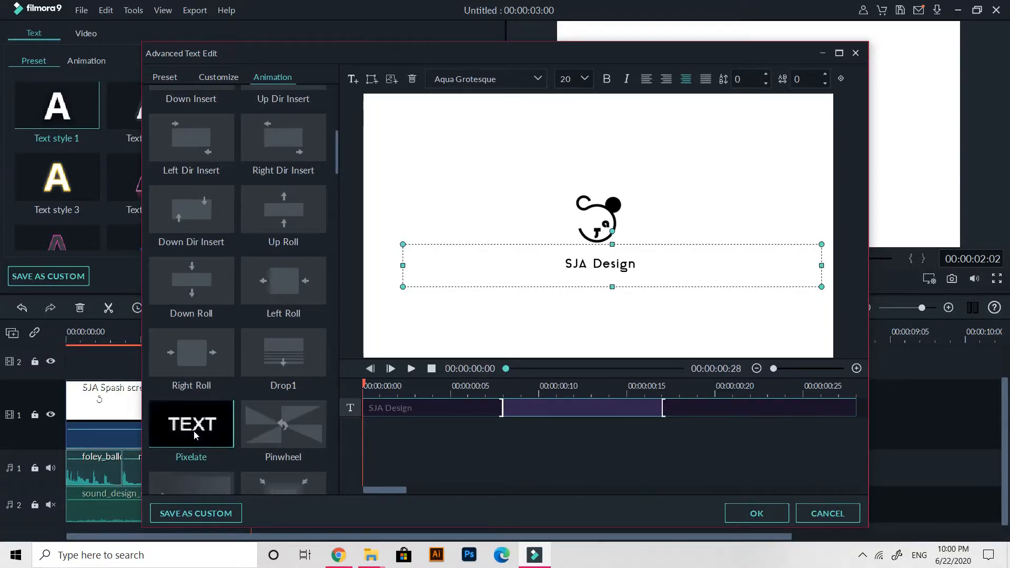
{"action": "left_click", "coordinate": [199, 434]}
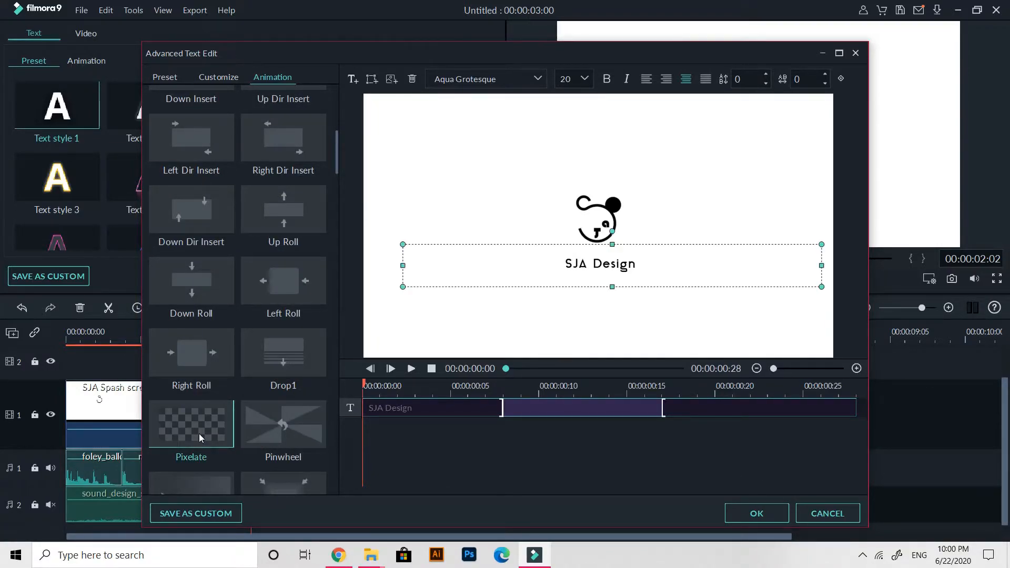
Try the Cinema style, Wavy style, String Blur and Random animations on the title.
{"action": "scroll", "coordinate": [199, 433], "scroll_direction": "up", "scroll_amount": 6}
{"action": "left_click", "coordinate": [287, 194]}
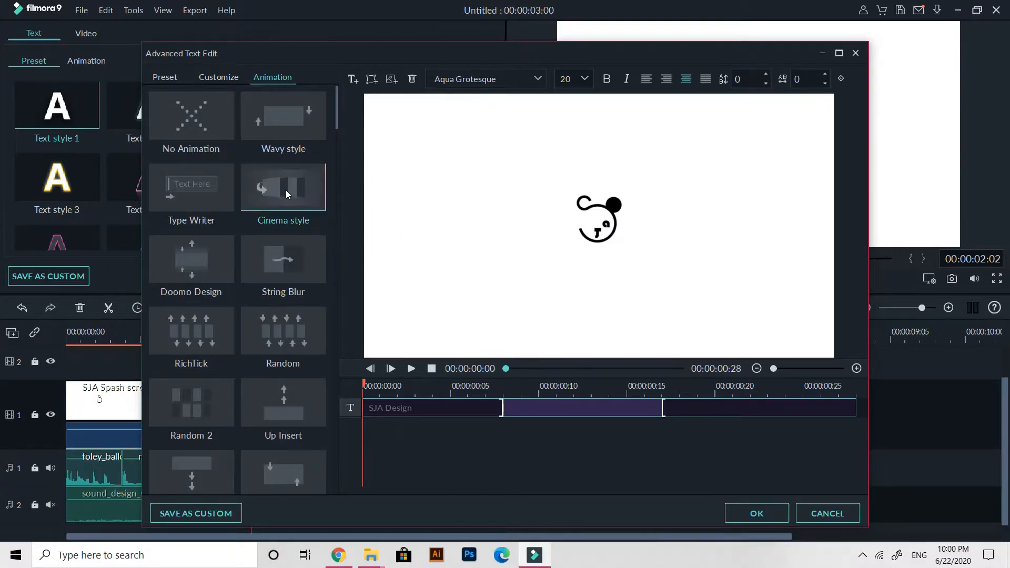
{"action": "left_click", "coordinate": [270, 135]}
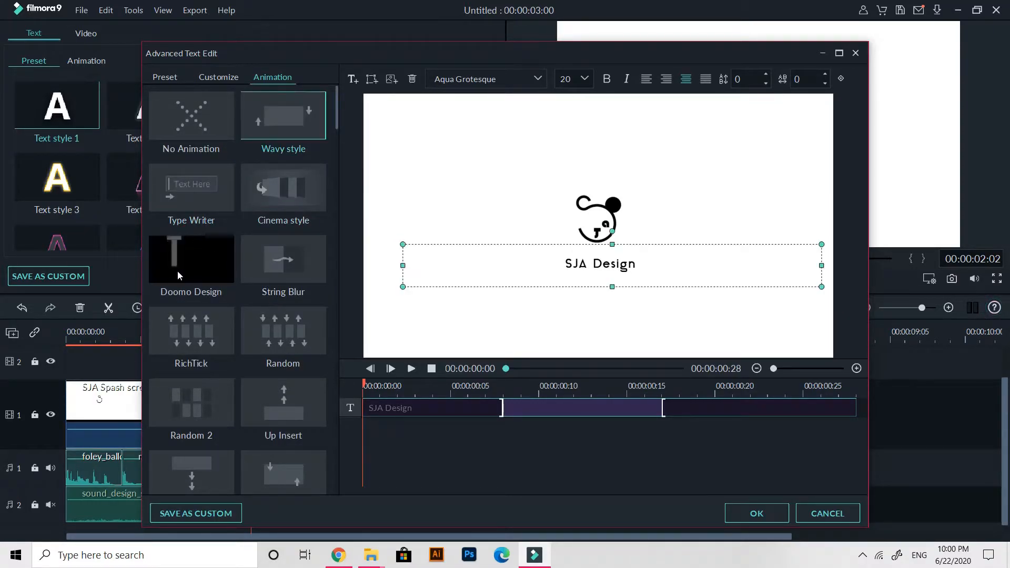
{"action": "left_click", "coordinate": [274, 267]}
{"action": "left_click", "coordinate": [245, 339]}
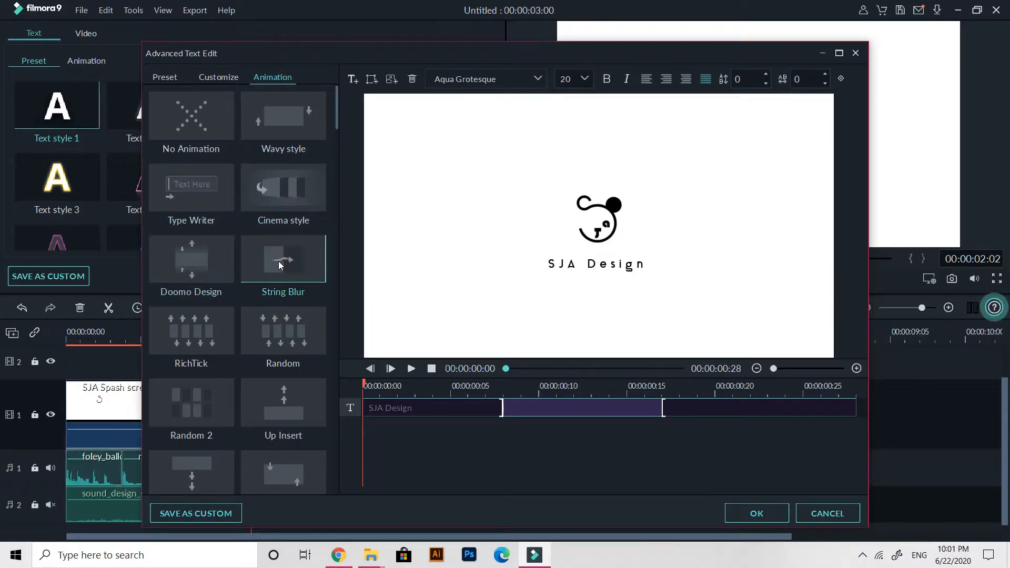
{"action": "left_click", "coordinate": [201, 344]}
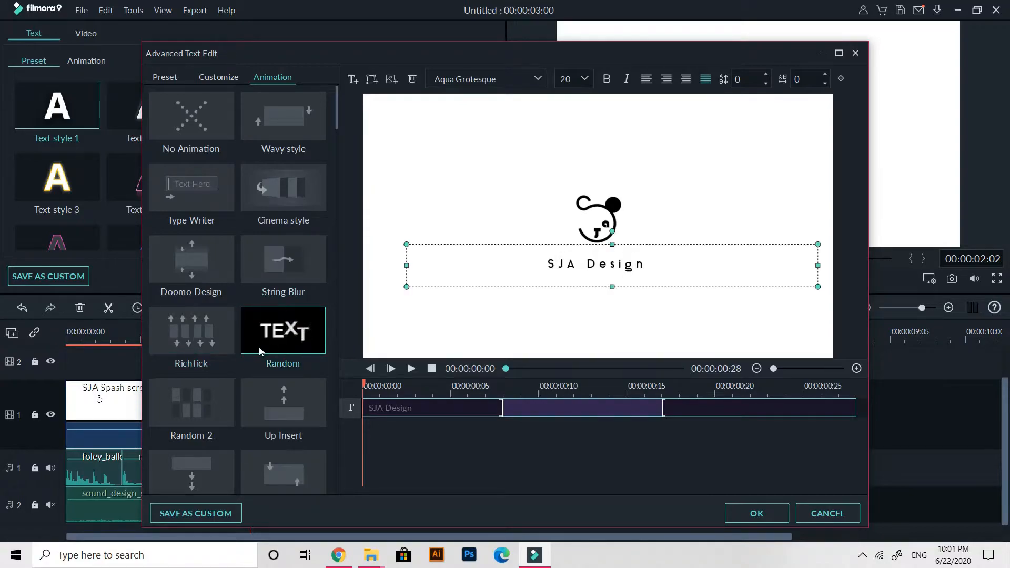
Try further title animations, including Right Roll, Erase, Push and Boom!
{"action": "scroll", "coordinate": [203, 254], "scroll_direction": "down", "scroll_amount": 3}
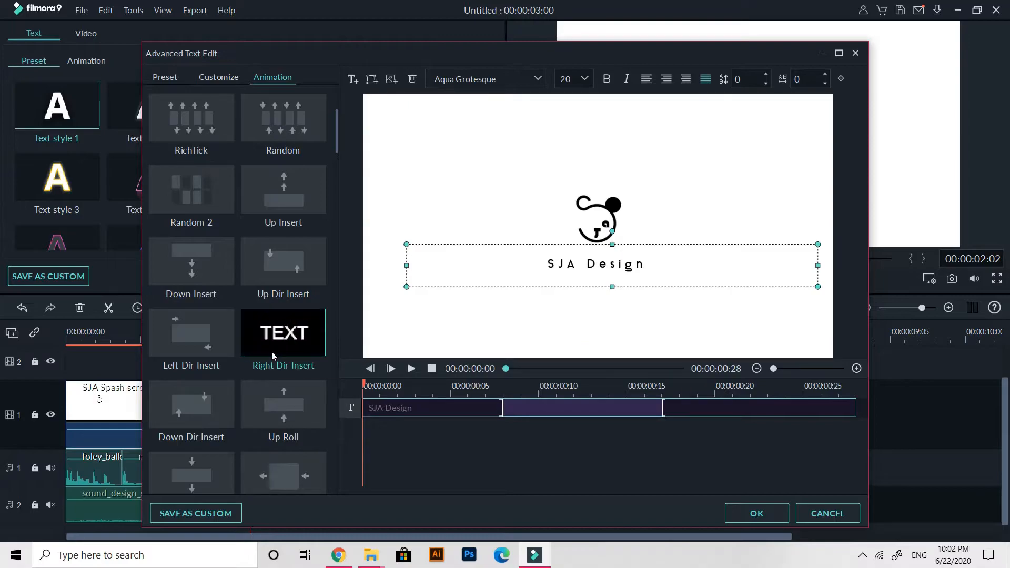
{"action": "scroll", "coordinate": [247, 406], "scroll_direction": "down", "scroll_amount": 3}
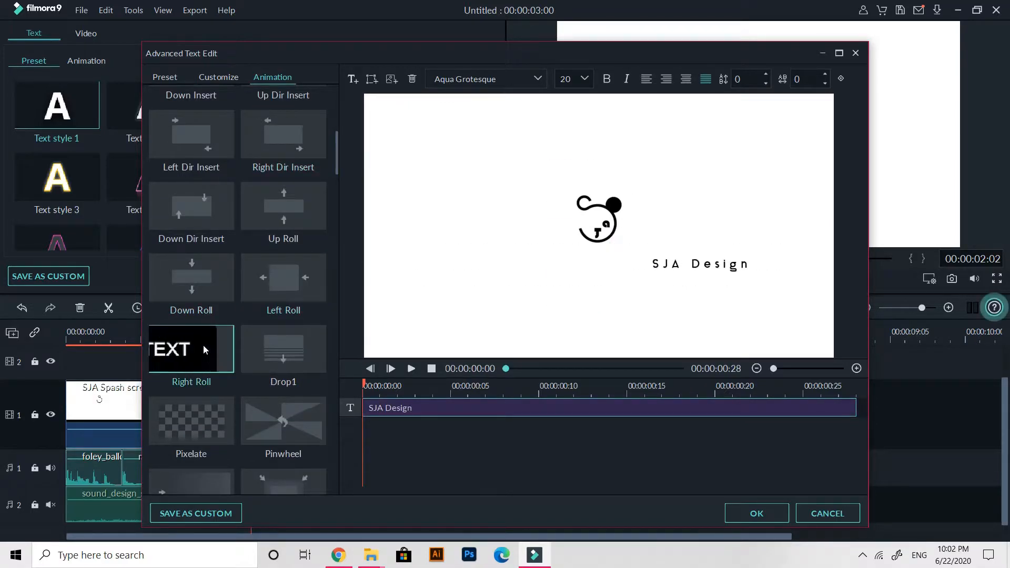
{"action": "scroll", "coordinate": [285, 355], "scroll_direction": "down", "scroll_amount": 4}
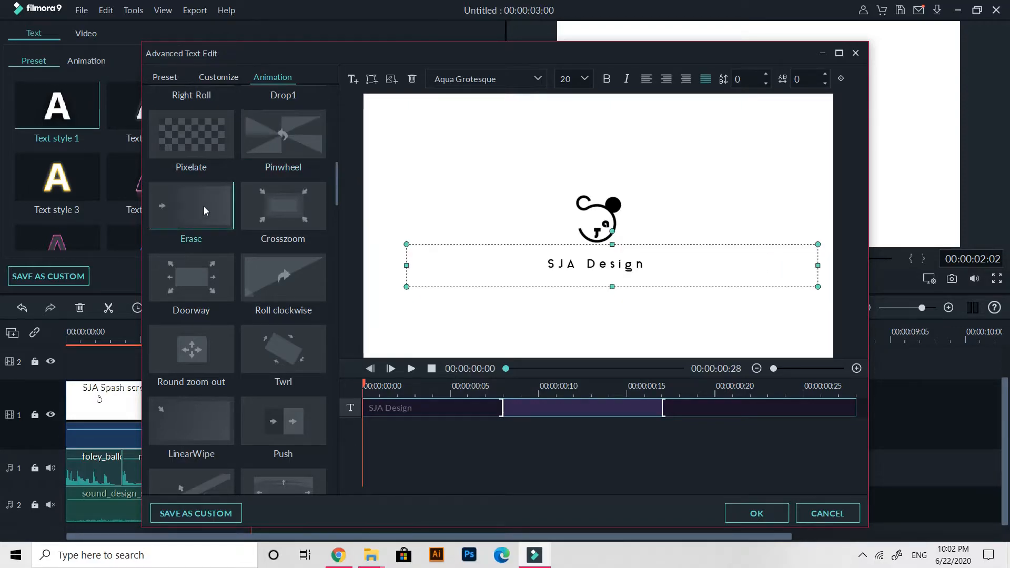
{"action": "left_click", "coordinate": [268, 433]}
{"action": "scroll", "coordinate": [268, 433], "scroll_direction": "down", "scroll_amount": 3}
{"action": "left_click", "coordinate": [184, 348]}
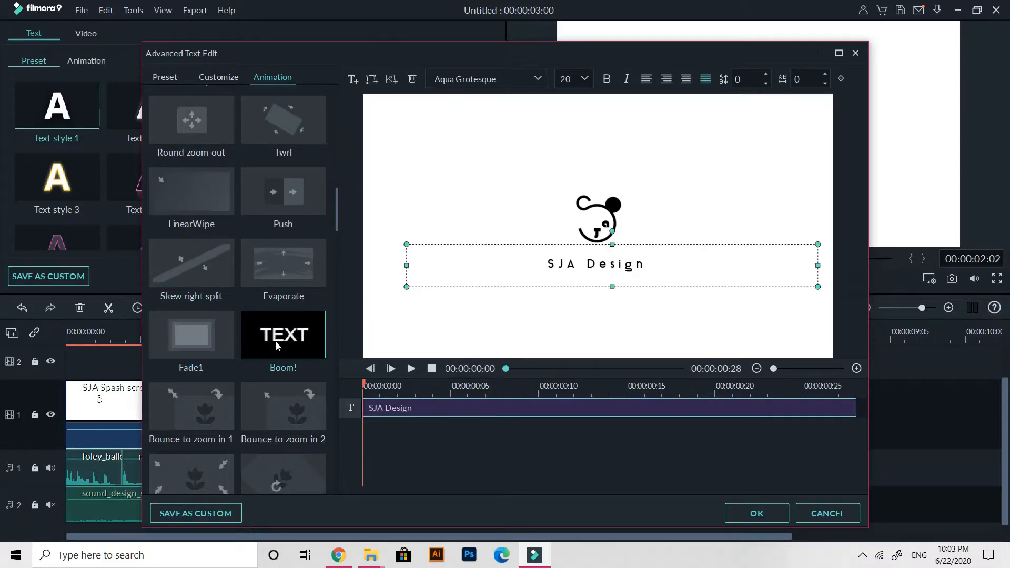
{"action": "left_click", "coordinate": [209, 415]}
Try the Down Up 2, Fade Slide 2, Flip Down1 and Flip Up2 animations on the title.
{"action": "scroll", "coordinate": [281, 428], "scroll_direction": "down", "scroll_amount": 3}
{"action": "scroll", "coordinate": [281, 428], "scroll_direction": "down", "scroll_amount": 2}
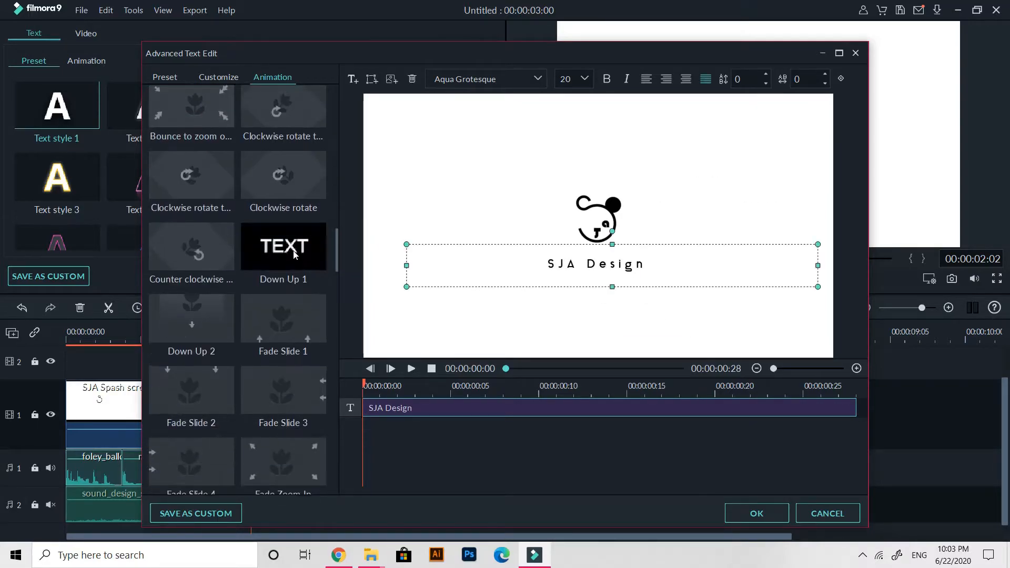
{"action": "left_click", "coordinate": [200, 325]}
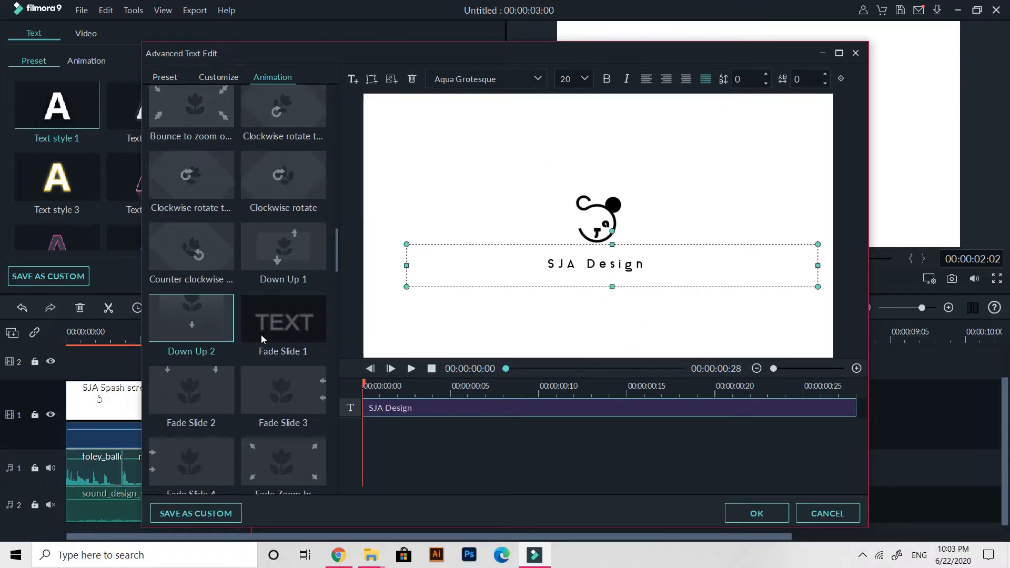
{"action": "left_click", "coordinate": [204, 399]}
{"action": "scroll", "coordinate": [264, 396], "scroll_direction": "down", "scroll_amount": 4}
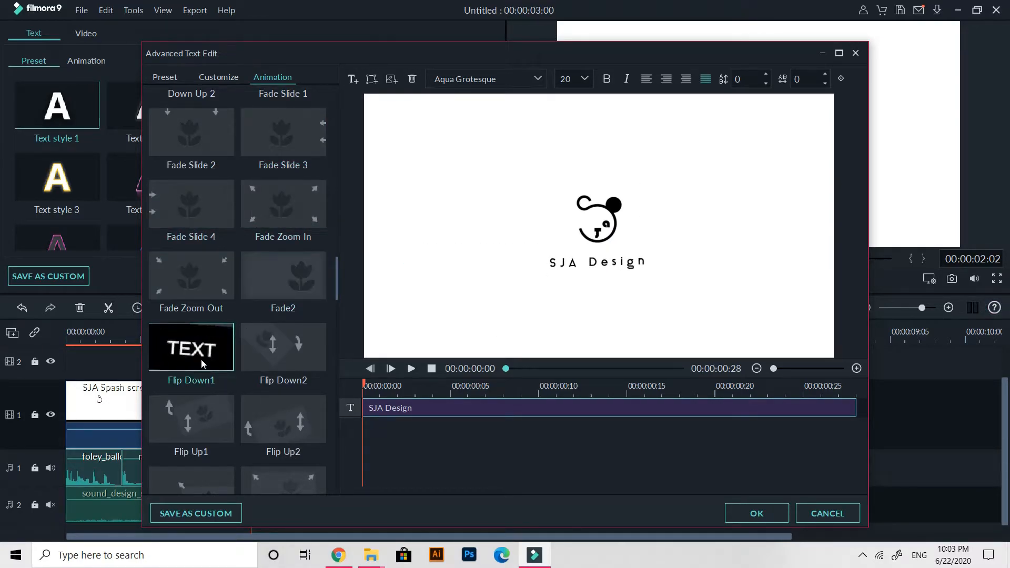
{"action": "left_click", "coordinate": [273, 416]}
Try the Move to bottom, Move to lower left and Stretch to right animations on the title.
{"action": "scroll", "coordinate": [273, 415], "scroll_direction": "down", "scroll_amount": 3}
{"action": "scroll", "coordinate": [273, 415], "scroll_direction": "down", "scroll_amount": 1}
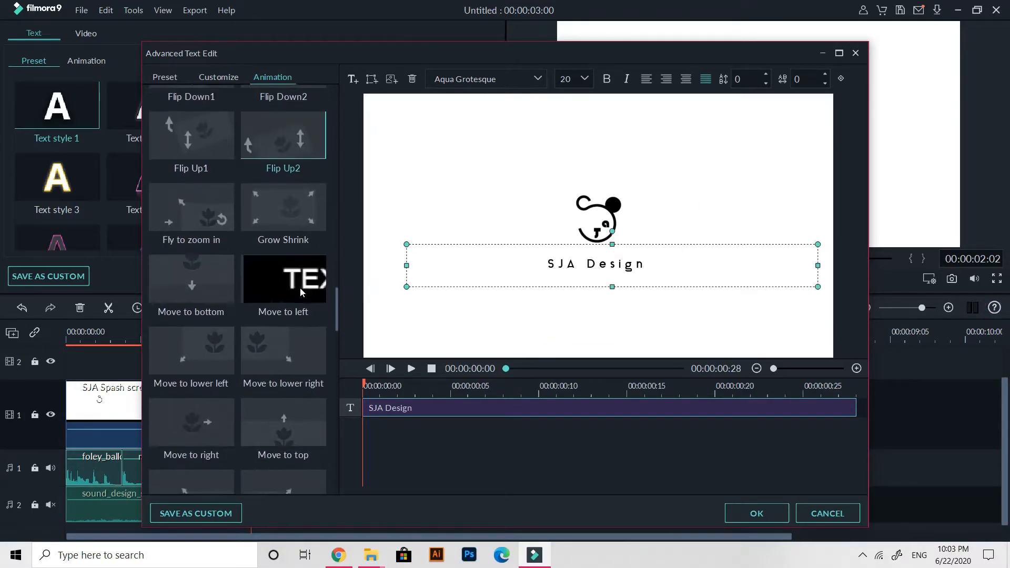
{"action": "left_click", "coordinate": [219, 283]}
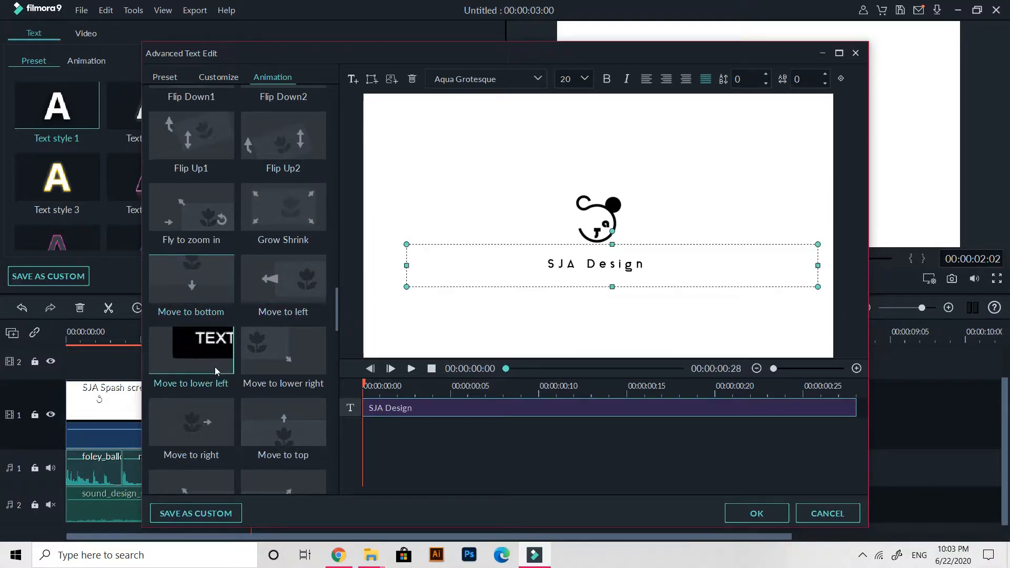
{"action": "scroll", "coordinate": [220, 362], "scroll_direction": "down", "scroll_amount": 10}
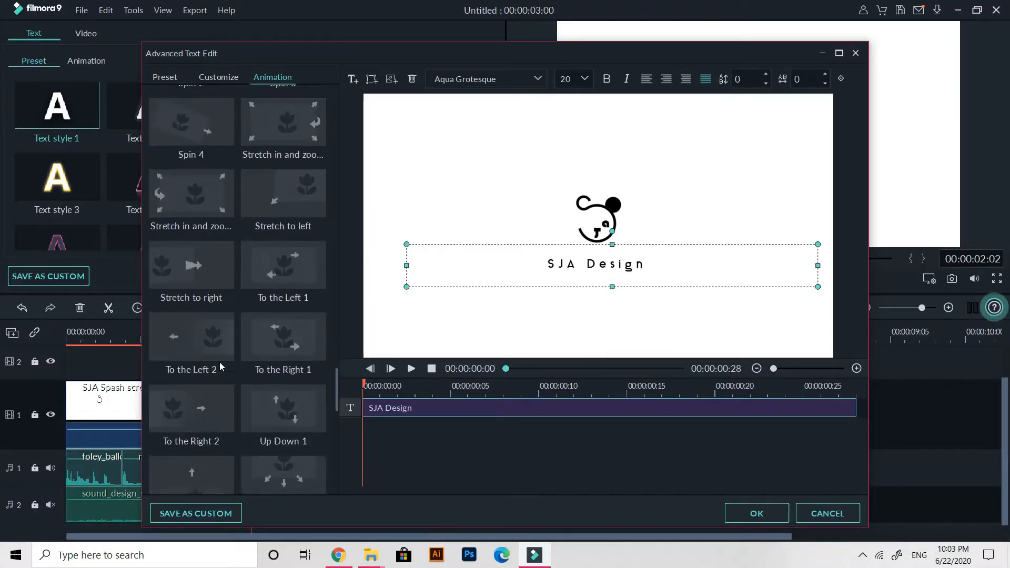
{"action": "left_click", "coordinate": [223, 272]}
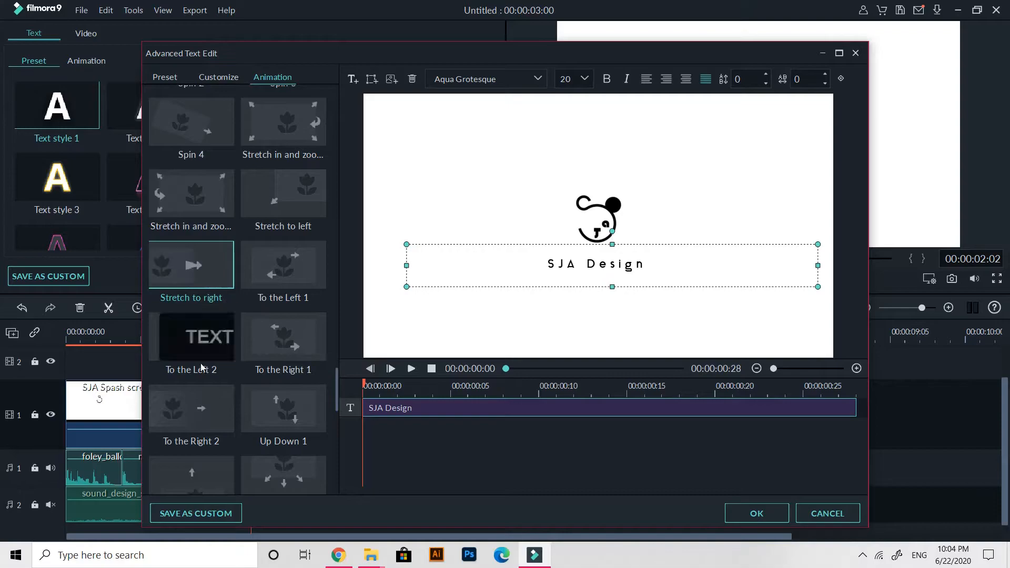
{"action": "left_click", "coordinate": [201, 418]}
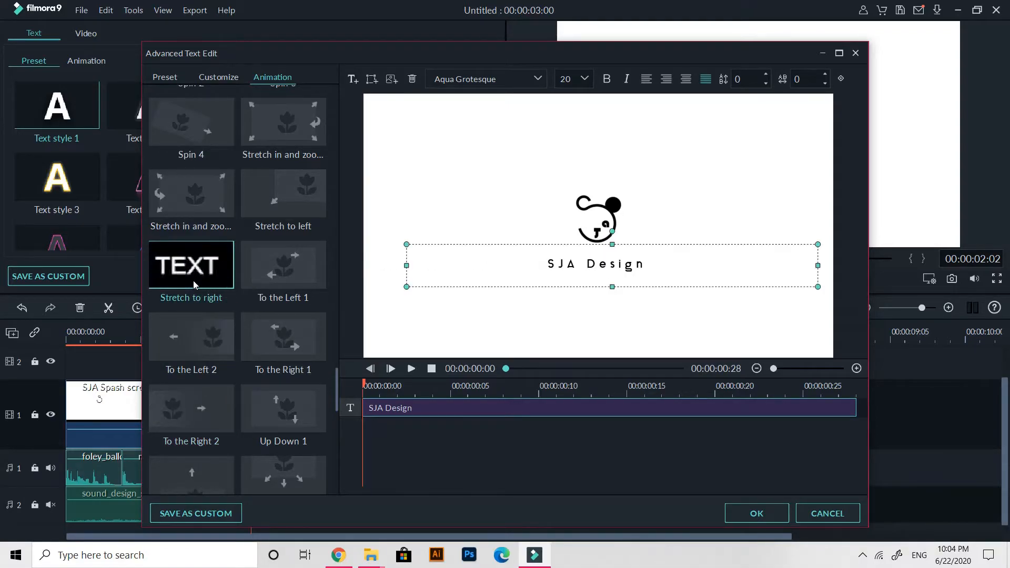
Try the Zoom in to the right and Zoom out animations on the title.
{"action": "scroll", "coordinate": [224, 406], "scroll_direction": "down", "scroll_amount": 5}
{"action": "left_click", "coordinate": [224, 407]}
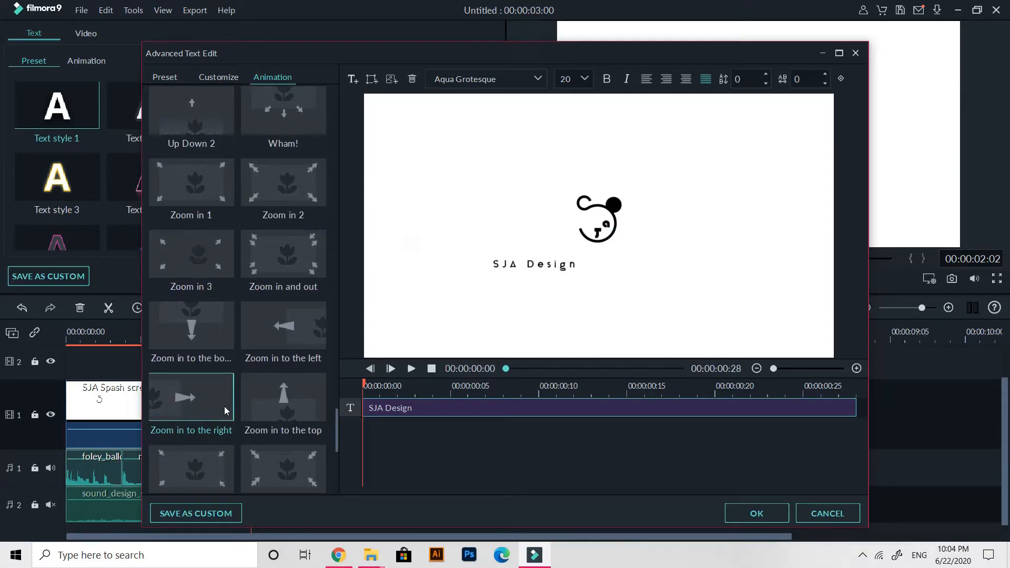
{"action": "scroll", "coordinate": [224, 406], "scroll_direction": "down", "scroll_amount": 5}
{"action": "scroll", "coordinate": [224, 406], "scroll_direction": "down", "scroll_amount": 1}
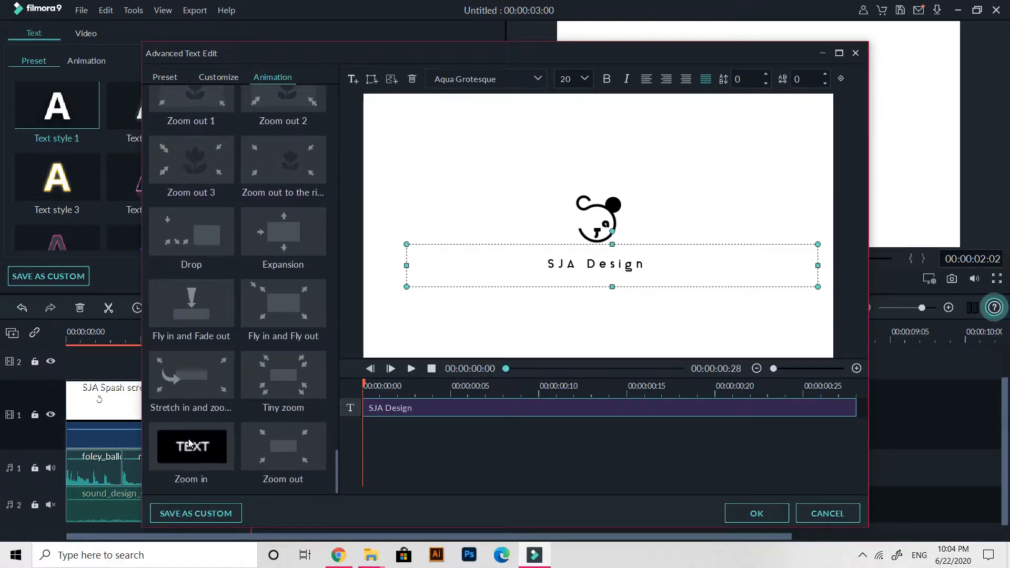
{"action": "left_click", "coordinate": [210, 395]}
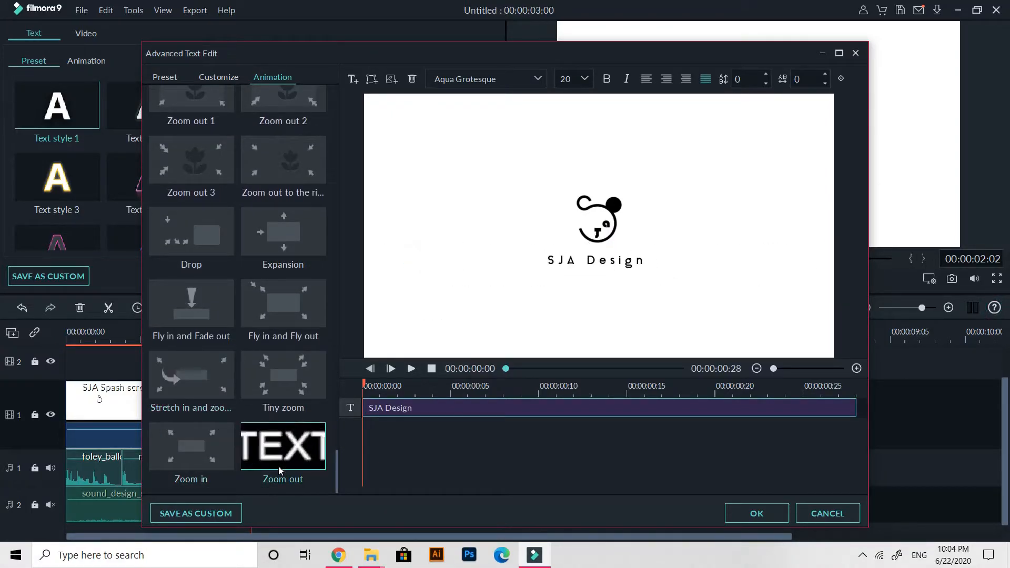
Compare Wavy style and Cinema style again, choose the String Blur animation for the title, and confirm the text edit.
{"action": "scroll", "coordinate": [257, 260], "scroll_direction": "up", "scroll_amount": 20}
{"action": "left_click", "coordinate": [276, 127]}
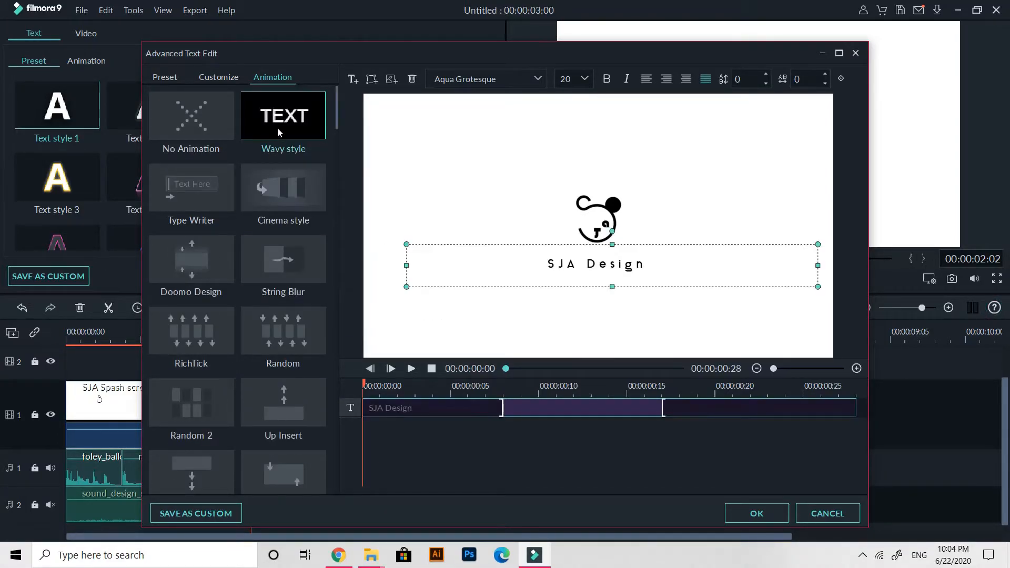
{"action": "left_click", "coordinate": [264, 206]}
{"action": "left_click", "coordinate": [270, 268]}
{"action": "left_click", "coordinate": [747, 513]}
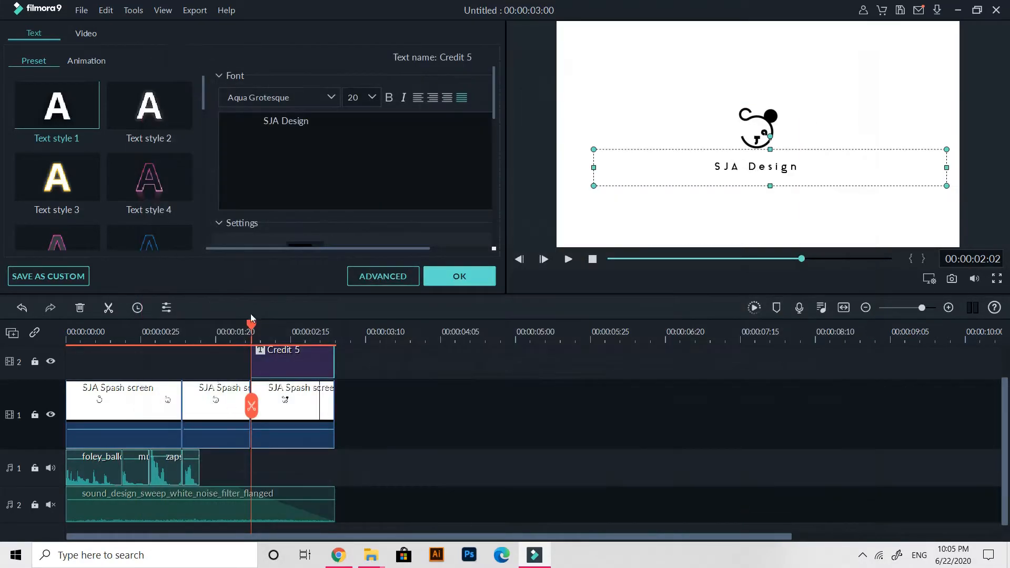
Play the timeline repeatedly to check the SJA Design title's animation.
{"action": "left_click", "coordinate": [568, 259]}
{"action": "left_click_drag", "start_coordinate": [335, 358], "coordinate": [334, 359]}
{"action": "left_click", "coordinate": [567, 259]}
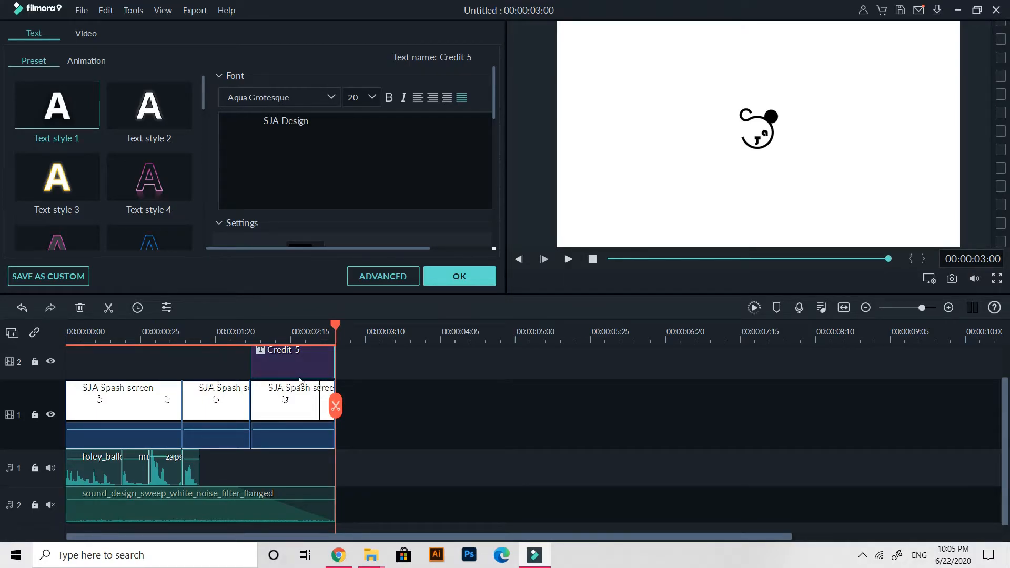
{"action": "left_click", "coordinate": [568, 259]}
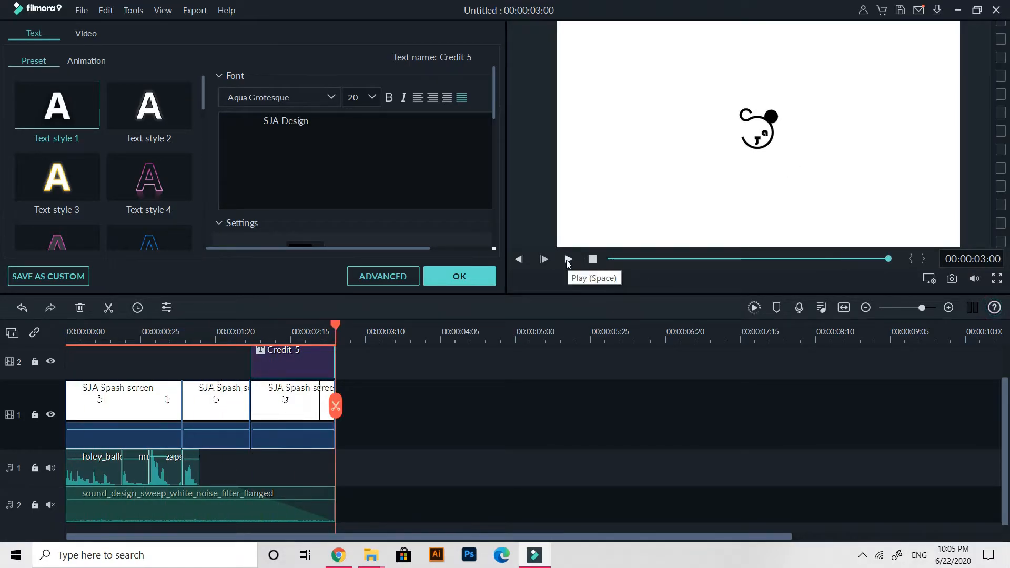
{"action": "left_click", "coordinate": [568, 258]}
Make the SJA Design title text bold and replay the timeline.
{"action": "left_click_drag", "start_coordinate": [310, 124], "coordinate": [256, 113]}
{"action": "left_click", "coordinate": [391, 95]}
{"action": "left_click_drag", "start_coordinate": [335, 324], "coordinate": [185, 327]}
{"action": "left_click", "coordinate": [568, 258]}
{"action": "left_click", "coordinate": [569, 260]}
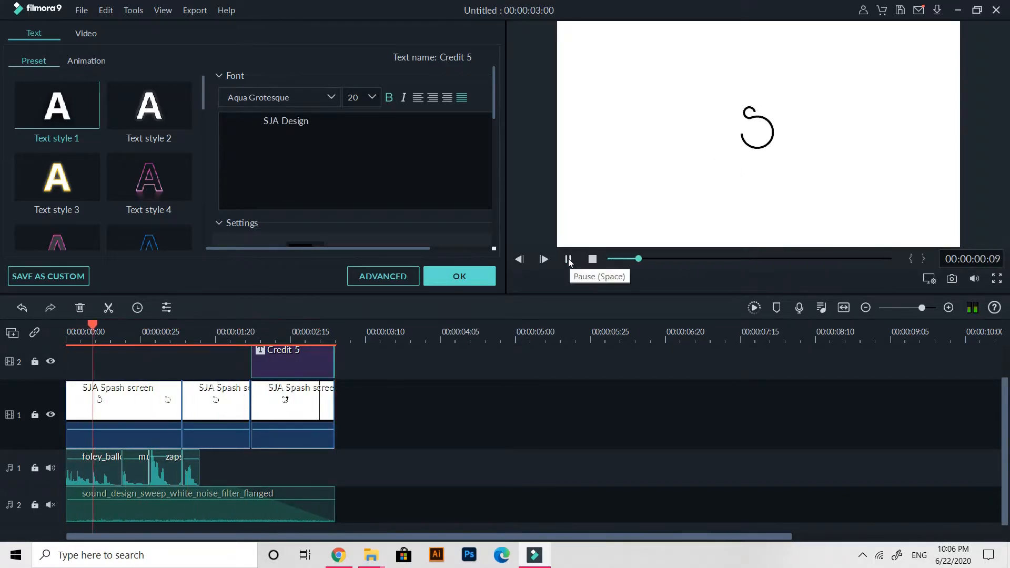
{"action": "left_click_drag", "start_coordinate": [283, 356], "coordinate": [103, 520]}
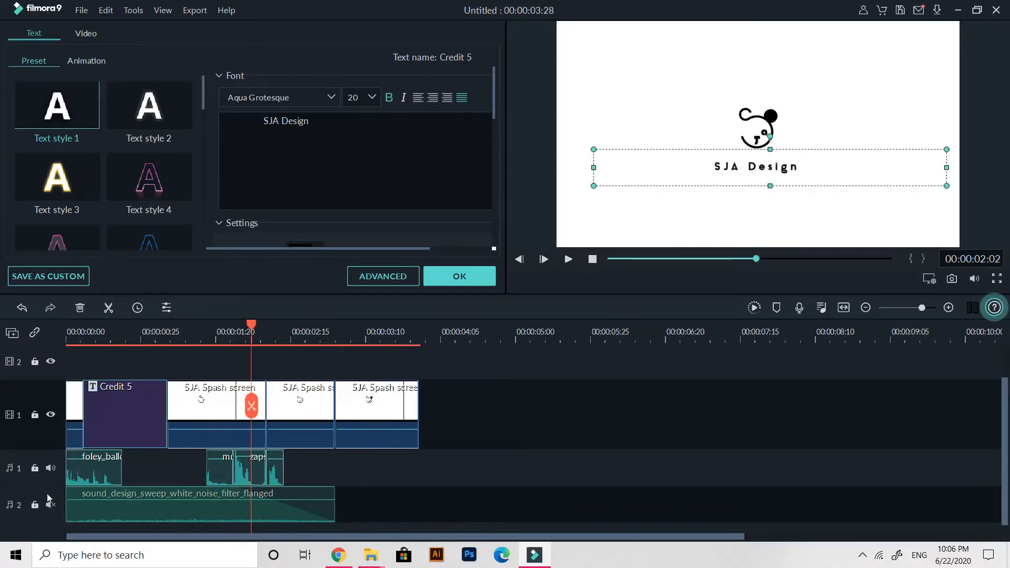
{"action": "left_click", "coordinate": [105, 11]}
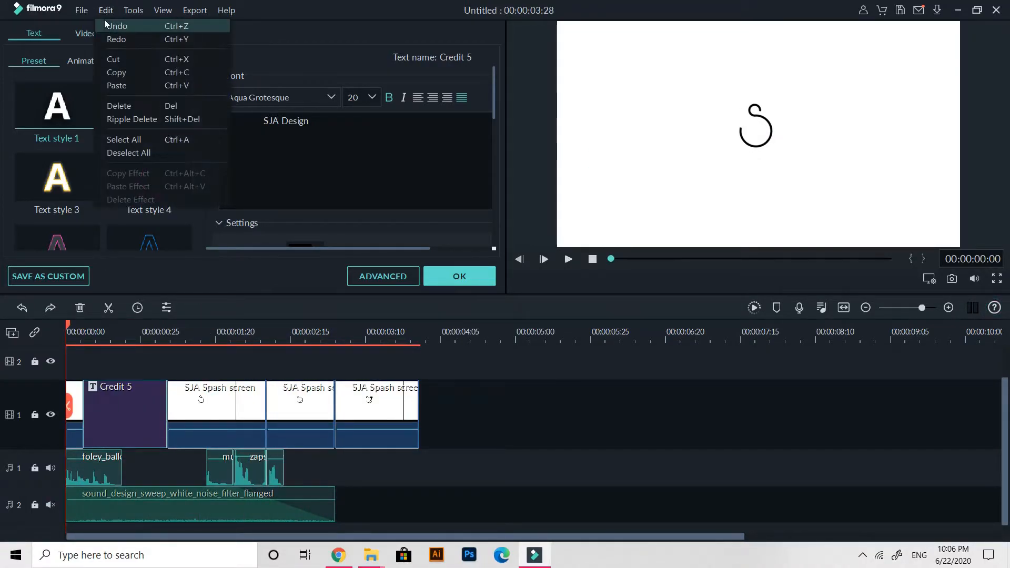
{"action": "left_click", "coordinate": [108, 25]}
Unmute audio track 2 with the sweep sound and play the timeline.
{"action": "scroll", "coordinate": [51, 499], "scroll_direction": "down", "scroll_amount": 1}
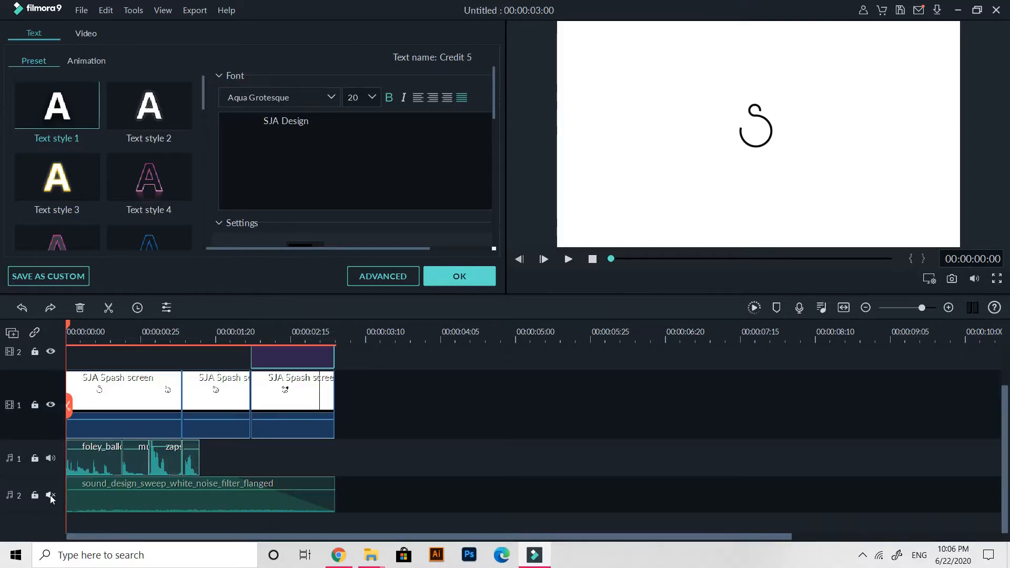
{"action": "left_click", "coordinate": [51, 497]}
{"action": "left_click", "coordinate": [568, 259]}
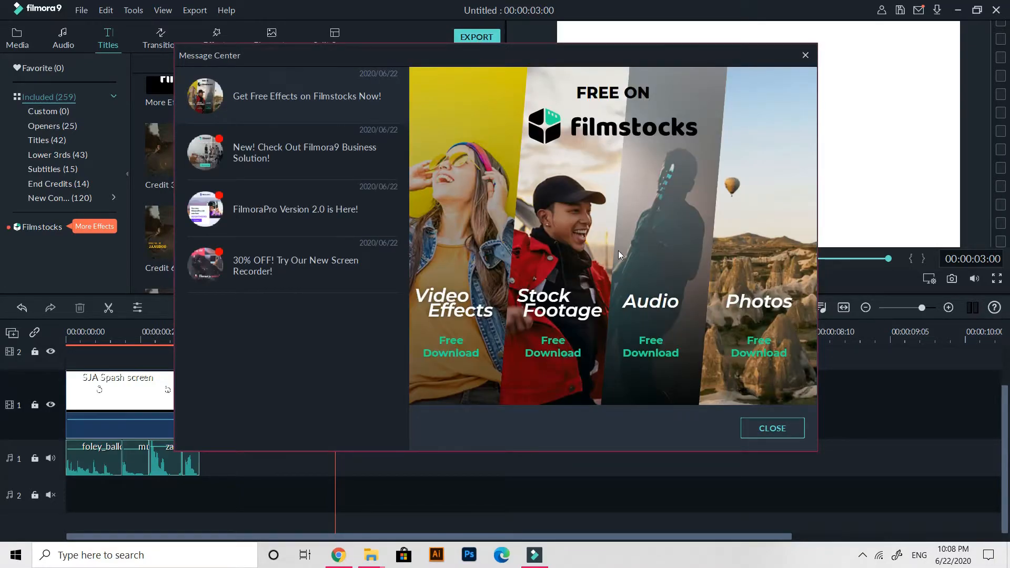
Close the message center, open the local MP4 export settings, and name the file "SJA Splash with sound".
{"action": "left_click", "coordinate": [771, 427]}
{"action": "left_click", "coordinate": [476, 37]}
{"action": "key", "text": "ctrl+a"}
{"action": "type", "text": "SJA SP"}
{"action": "key", "text": "BackSpace"}
{"action": "type", "text": "plash with sound"}
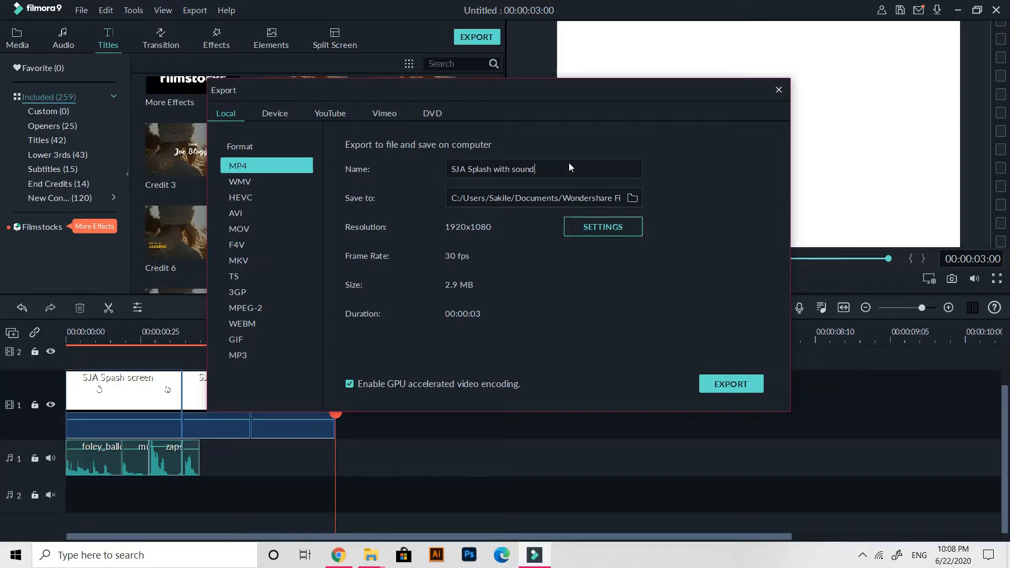
Replace "with sound" in the export file name with wording that starts with "video w" and ends with "name".
{"action": "key", "text": "BackSpace"}
{"action": "key", "text": "BackSpace"}
{"action": "key", "text": "BackSpace"}
{"action": "key", "text": "BackSpace"}
{"action": "key", "text": "BackSpace"}
{"action": "key", "text": "BackSpace"}
{"action": "key", "text": "BackSpace"}
{"action": "key", "text": "BackSpace"}
{"action": "key", "text": "BackSpace"}
{"action": "key", "text": "BackSpace"}
{"action": "key", "text": "BackSpace"}
{"action": "type", "text": "video w"}
{"action": "type", "text": "name"}
Set the export save location to the Documents folder, export the MP4 video, and close the export progress window.
{"action": "left_click", "coordinate": [633, 197]}
{"action": "scroll", "coordinate": [263, 237], "scroll_direction": "up", "scroll_amount": 2}
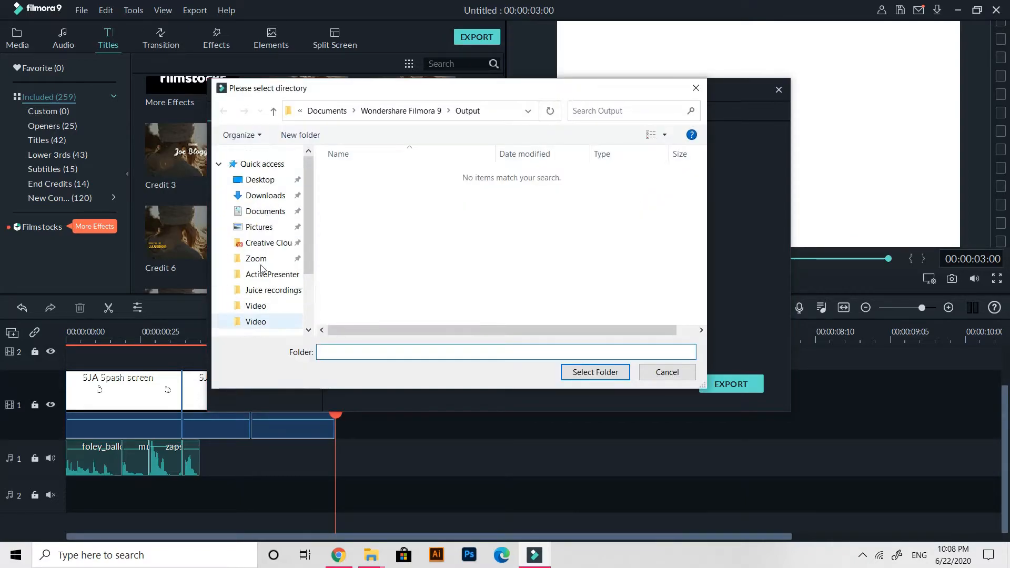
{"action": "left_click", "coordinate": [269, 213]}
{"action": "left_click", "coordinate": [616, 372]}
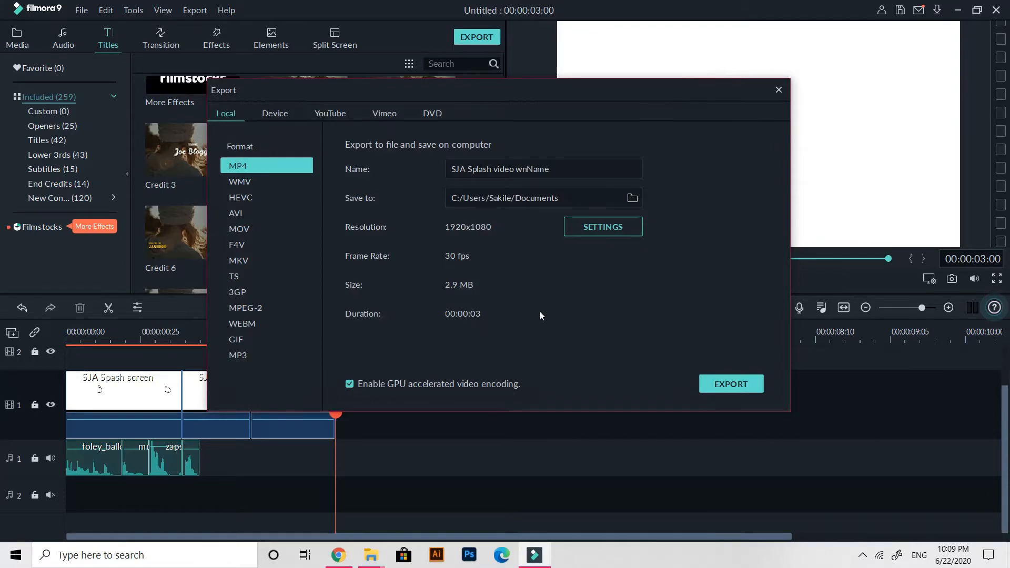
{"action": "left_click", "coordinate": [715, 388]}
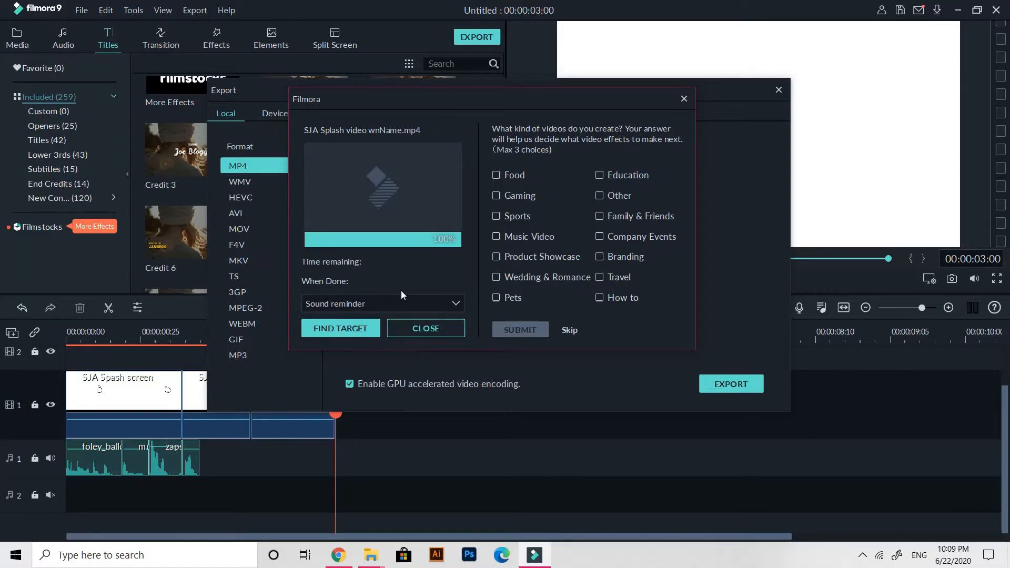
{"action": "left_click", "coordinate": [418, 335]}
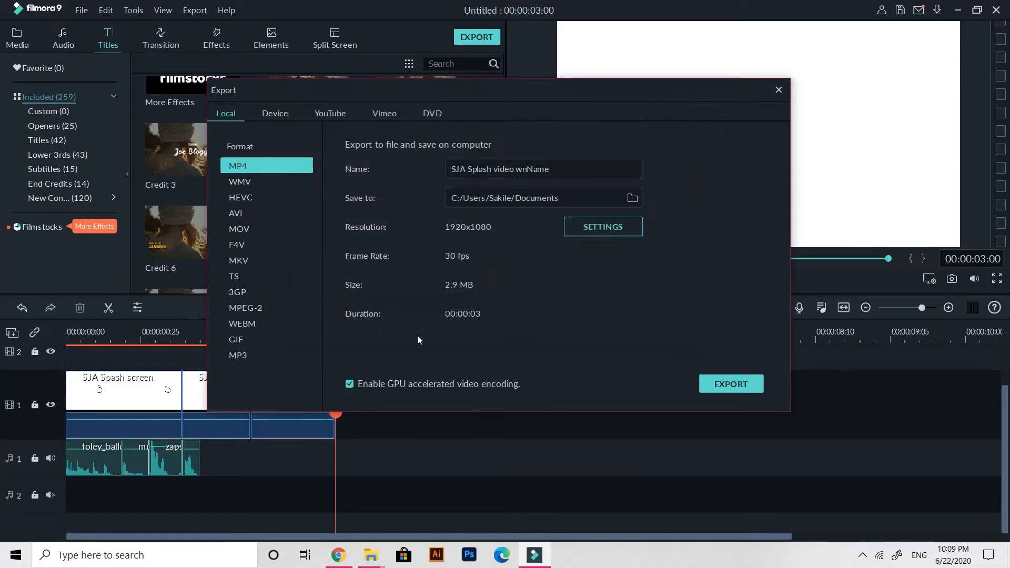
Switch to File Explorer, play the exported SJA Splash video wnName from Documents several times, and close the player.
{"action": "mouse_move", "coordinate": [371, 555]}
{"action": "left_click", "coordinate": [428, 486]}
{"action": "left_click", "coordinate": [386, 199]}
{"action": "double_click", "coordinate": [777, 278]}
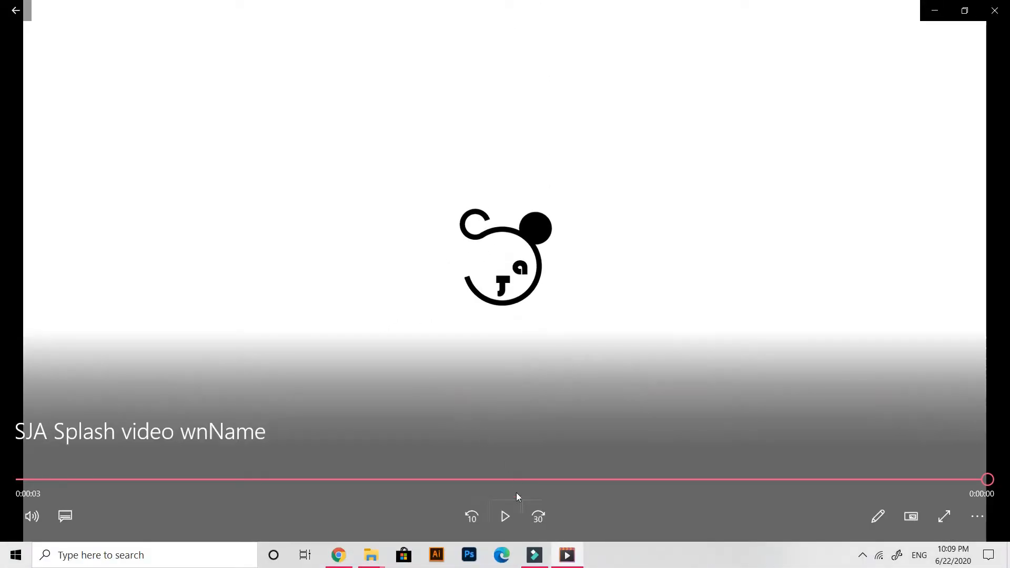
{"action": "left_click", "coordinate": [507, 511]}
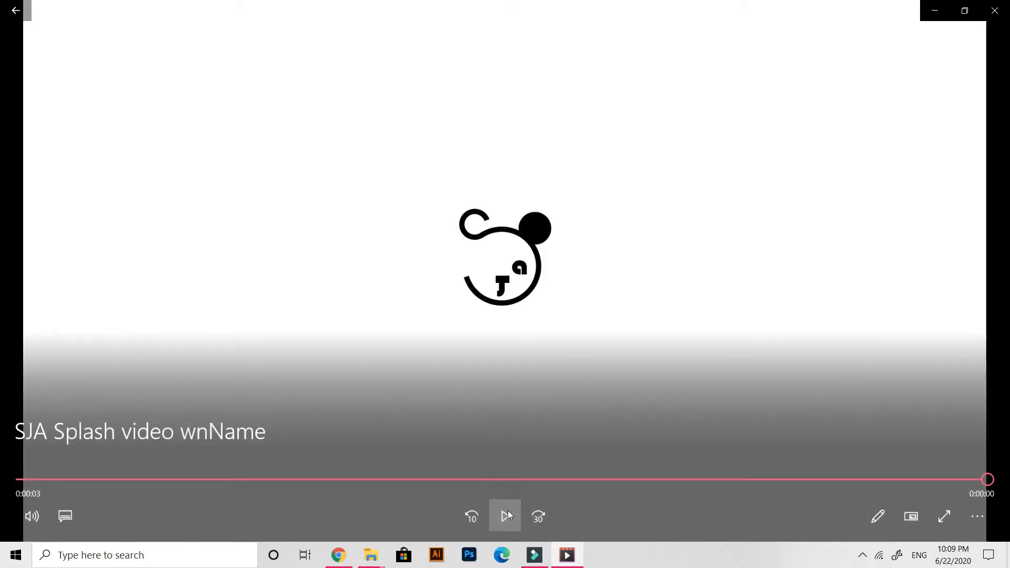
{"action": "left_click", "coordinate": [508, 514]}
{"action": "left_click", "coordinate": [508, 514]}
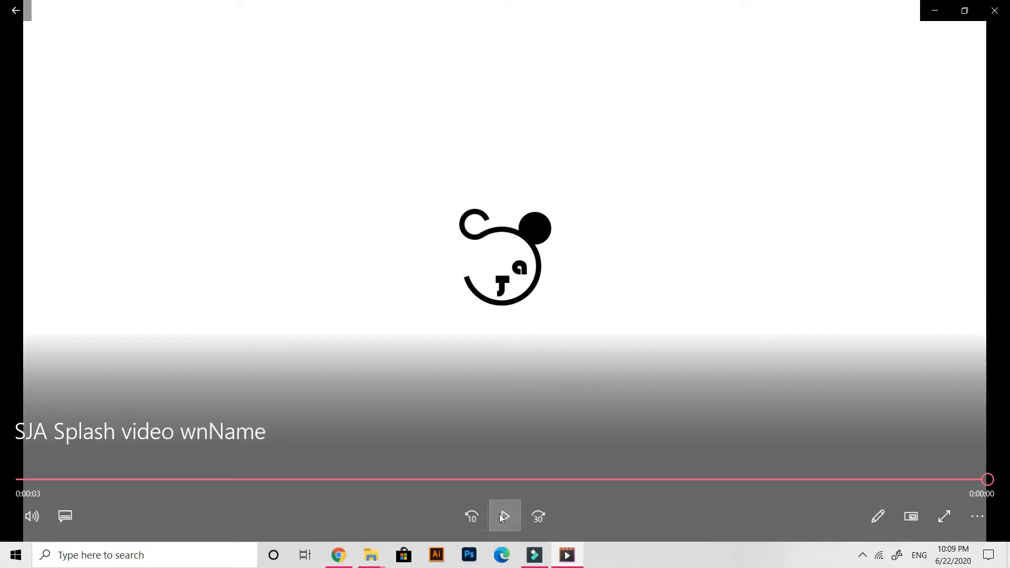
{"action": "left_click", "coordinate": [501, 516]}
{"action": "left_click", "coordinate": [994, 10]}
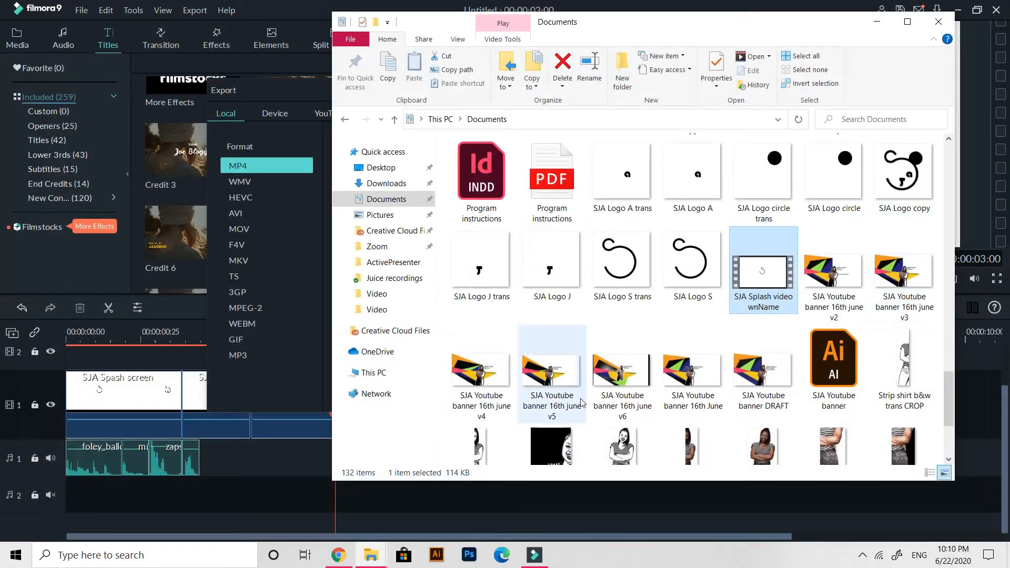
Back in Filmora, start the Credit 5 title clip at 00:00:01:26, extend its end to match the video, and replay the timeline.
{"action": "left_click", "coordinate": [235, 472]}
{"action": "double_click", "coordinate": [273, 361]}
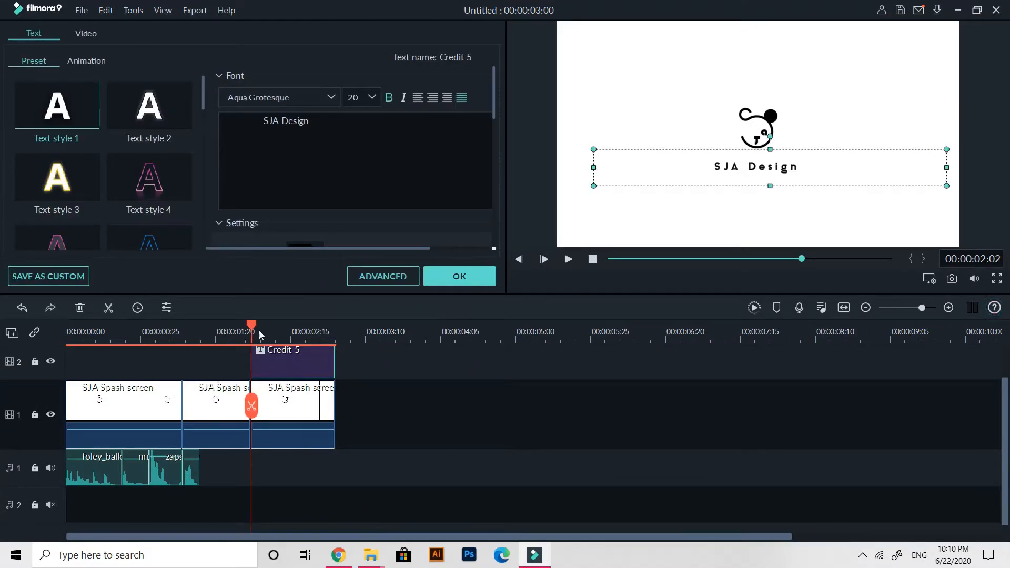
{"action": "mouse_move", "coordinate": [250, 329]}
{"action": "left_mouse_down"}
{"action": "mouse_move", "coordinate": [210, 325]}
{"action": "mouse_move", "coordinate": [236, 334]}
{"action": "left_mouse_up"}
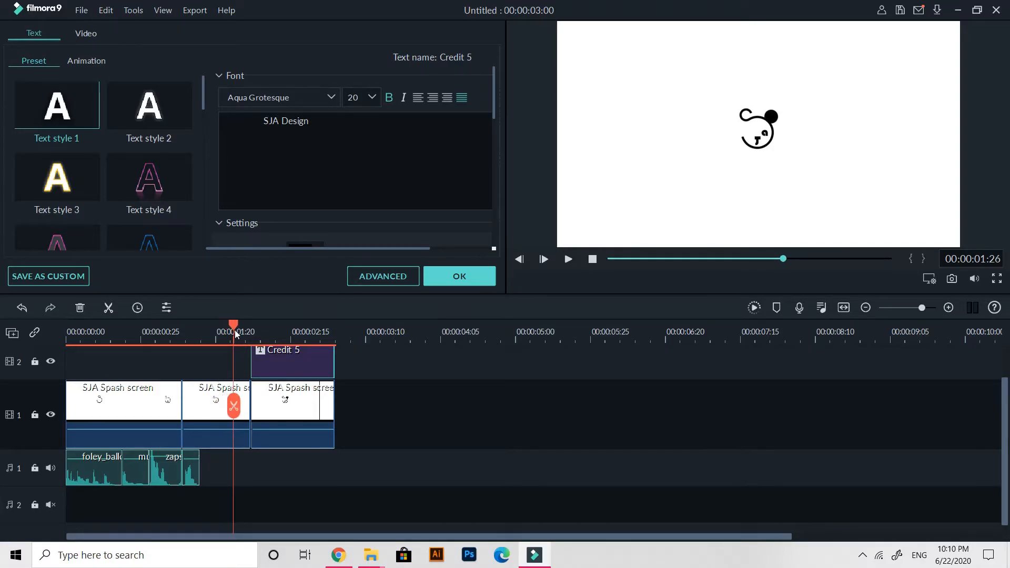
{"action": "left_click_drag", "start_coordinate": [259, 368], "coordinate": [242, 365]}
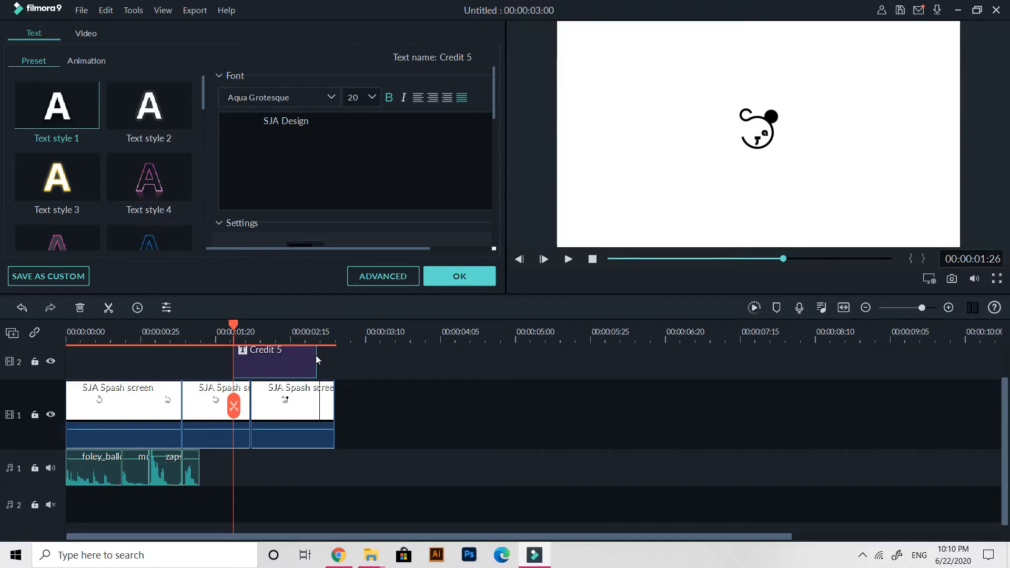
{"action": "left_click_drag", "start_coordinate": [318, 361], "coordinate": [333, 364]}
{"action": "left_click_drag", "start_coordinate": [232, 327], "coordinate": [62, 320]}
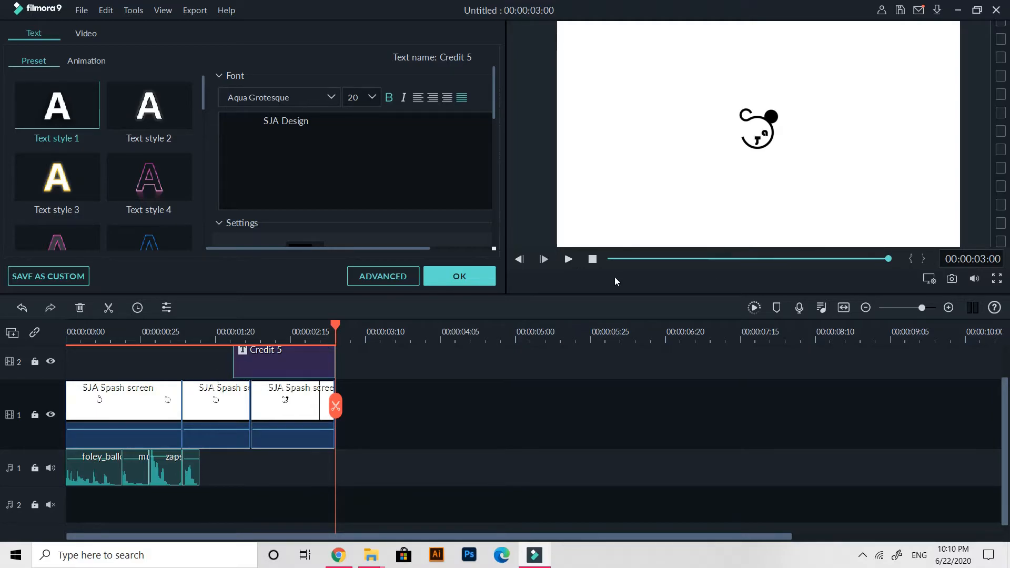
{"action": "left_click", "coordinate": [567, 260]}
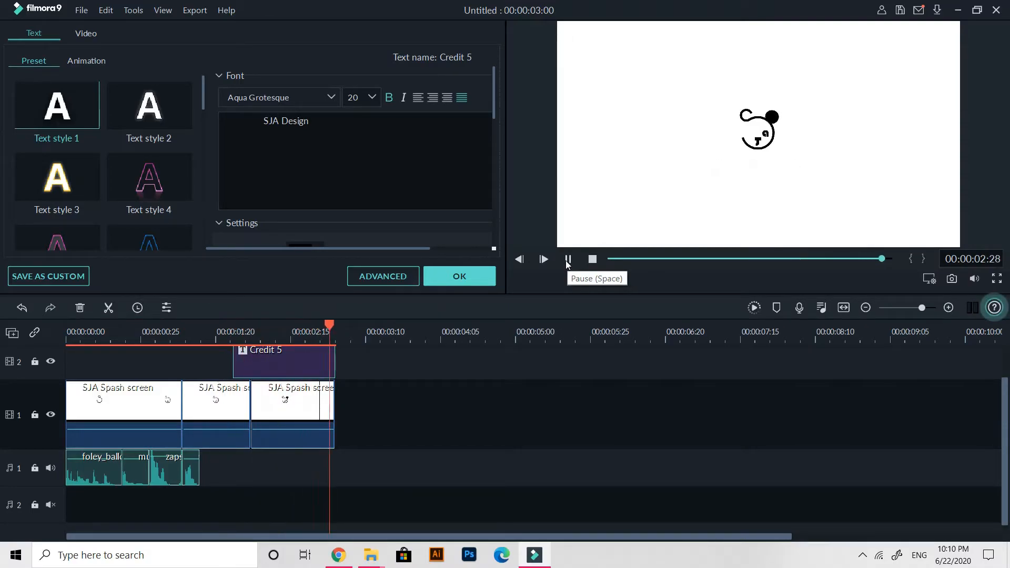
Widen the SJA Design text box, center-align the text, reposition it under the logo, and replay the timeline.
{"action": "left_click", "coordinate": [280, 362]}
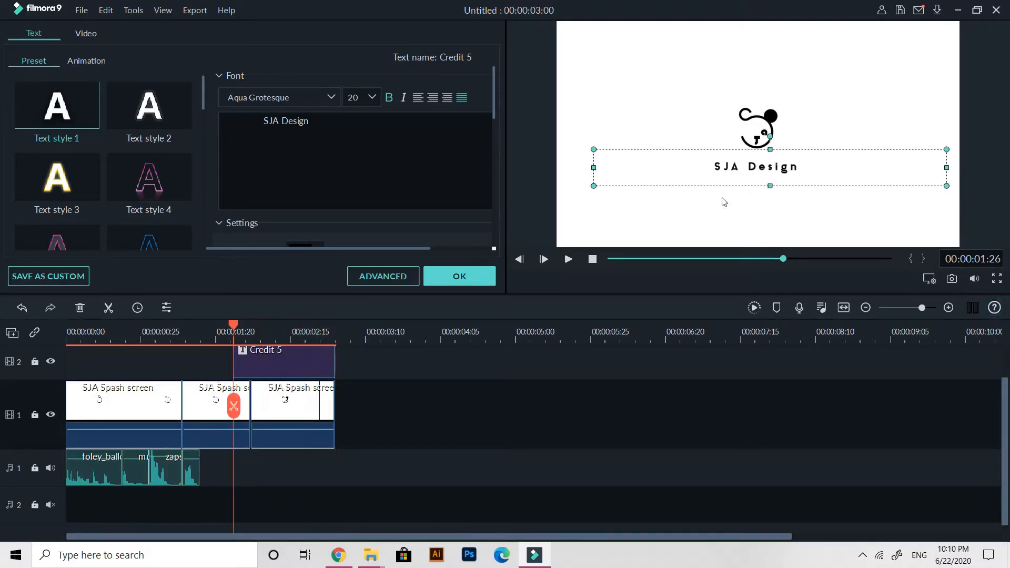
{"action": "left_click_drag", "start_coordinate": [596, 174], "coordinate": [558, 187]}
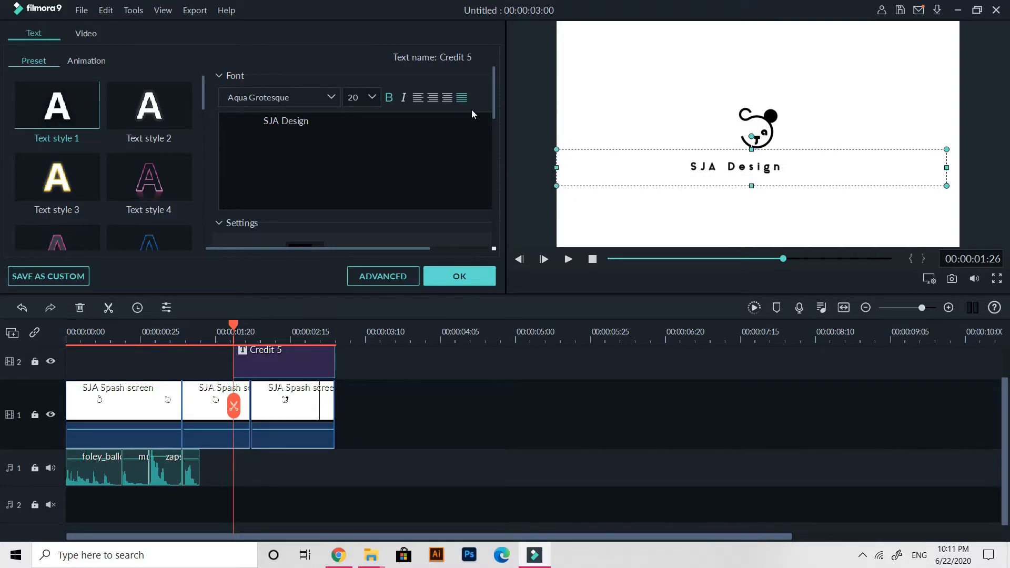
{"action": "left_click", "coordinate": [448, 97]}
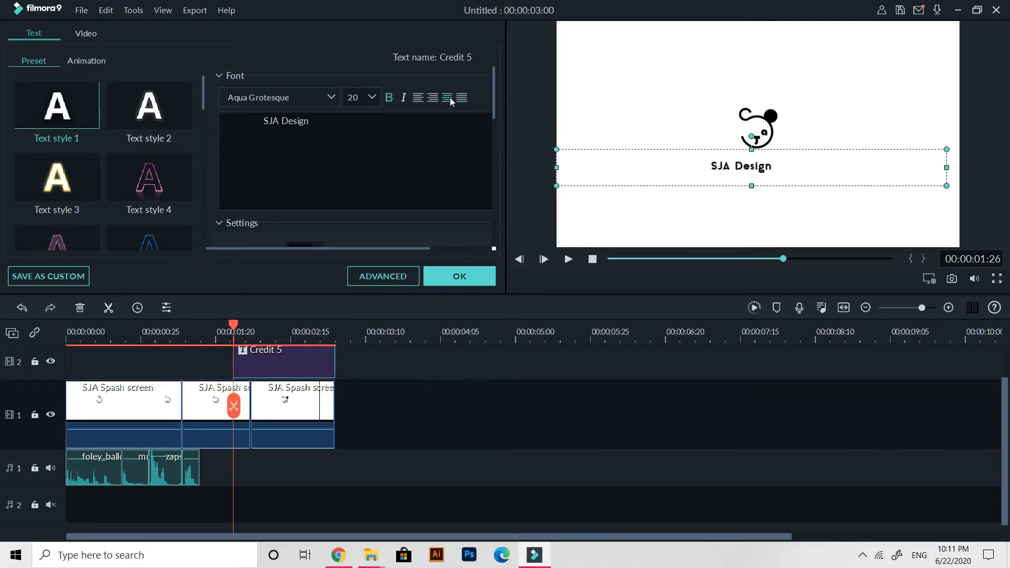
{"action": "mouse_move", "coordinate": [757, 184]}
{"action": "left_mouse_down"}
{"action": "mouse_move", "coordinate": [771, 179]}
{"action": "mouse_move", "coordinate": [751, 165]}
{"action": "mouse_move", "coordinate": [766, 169]}
{"action": "left_mouse_up"}
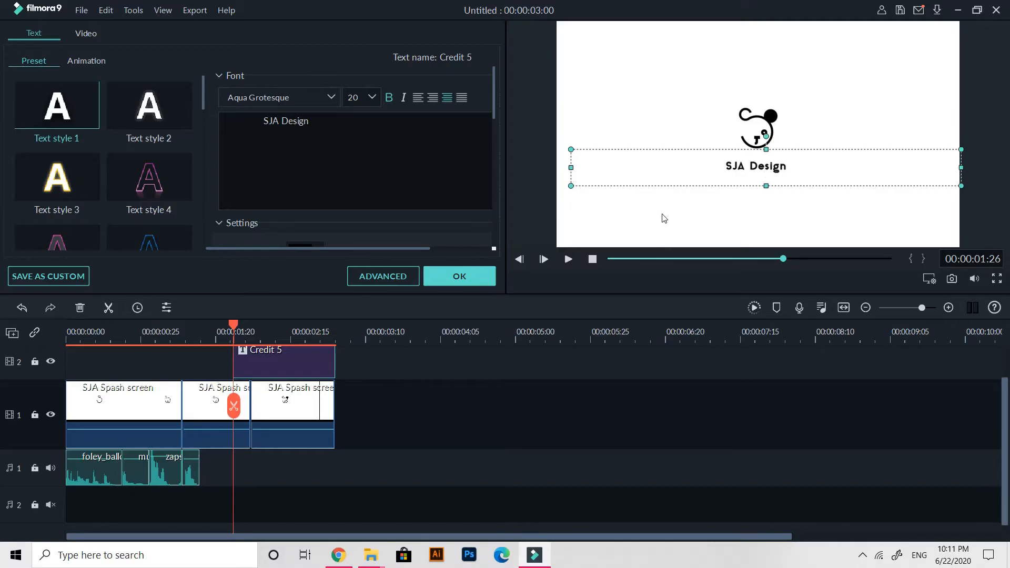
{"action": "left_click", "coordinate": [662, 203]}
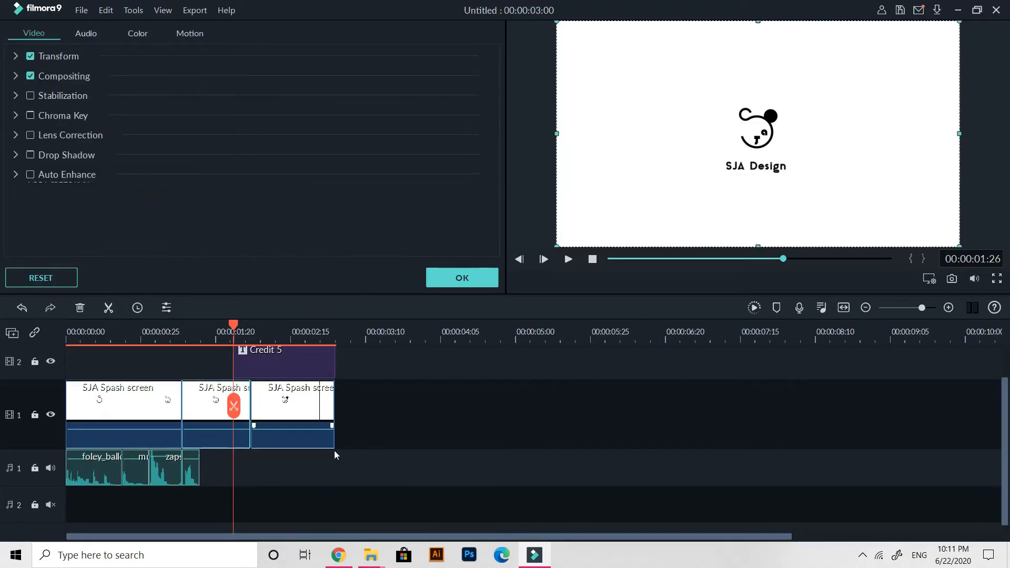
{"action": "left_click_drag", "start_coordinate": [235, 335], "coordinate": [67, 332]}
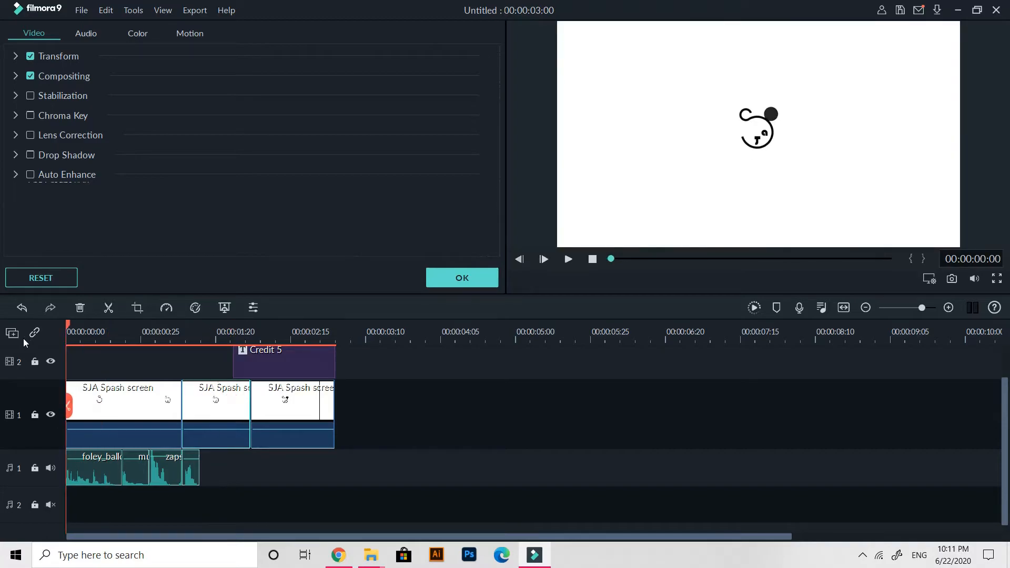
{"action": "left_click", "coordinate": [568, 259]}
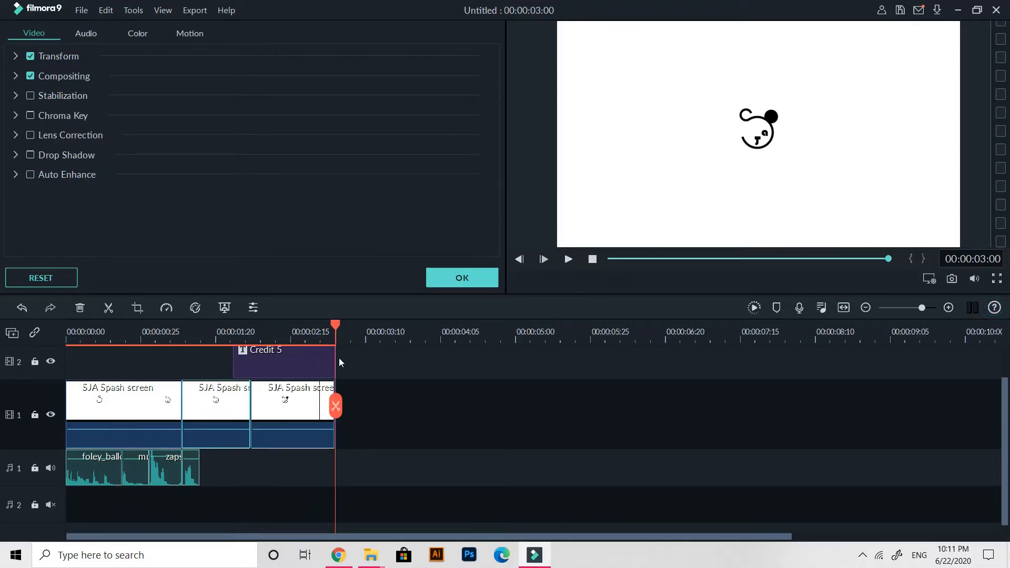
Extend the start of the Credit 5 title clip back to about 00:00:01:21 and replay the timeline.
{"action": "double_click", "coordinate": [235, 369]}
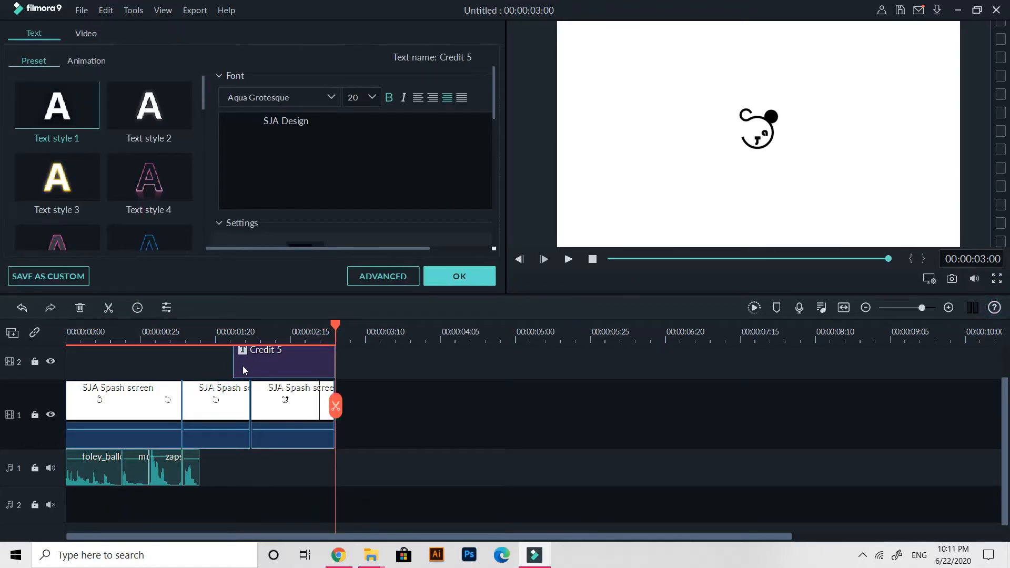
{"action": "left_click_drag", "start_coordinate": [232, 365], "coordinate": [217, 365]}
{"action": "left_click_drag", "start_coordinate": [223, 365], "coordinate": [223, 365]}
{"action": "left_click_drag", "start_coordinate": [320, 362], "coordinate": [16, 344]}
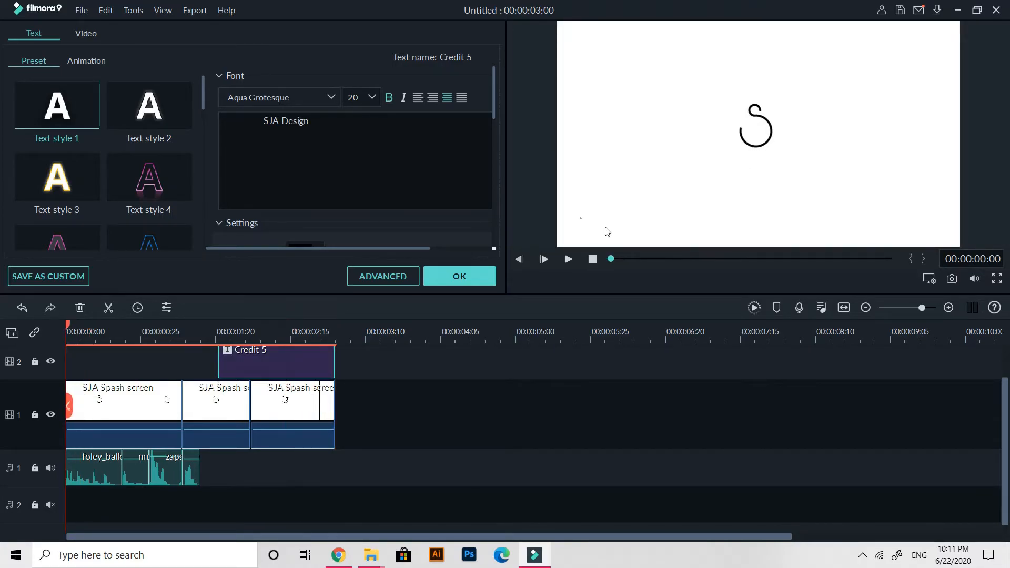
{"action": "left_click", "coordinate": [569, 259]}
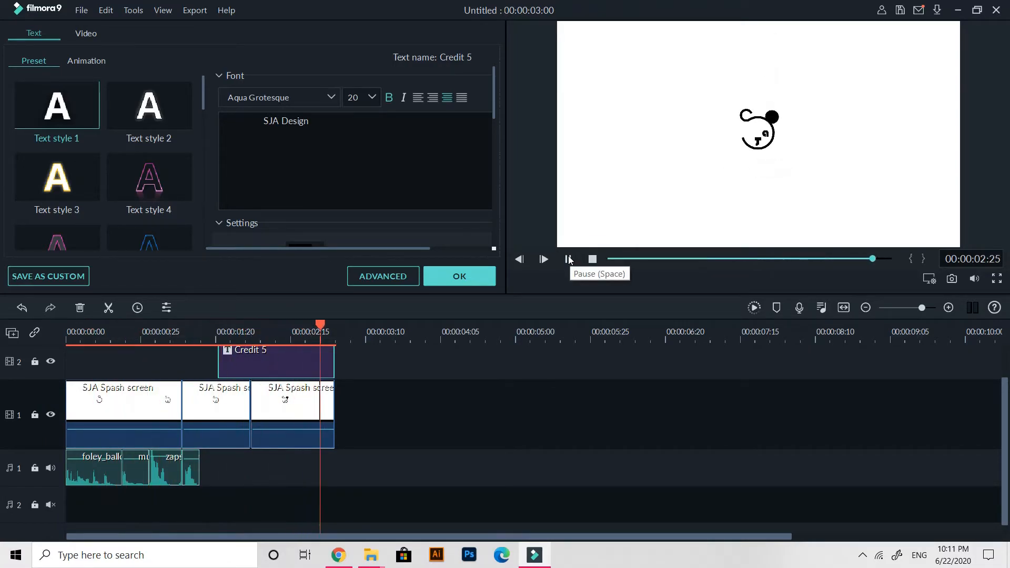
{"action": "left_click", "coordinate": [568, 259]}
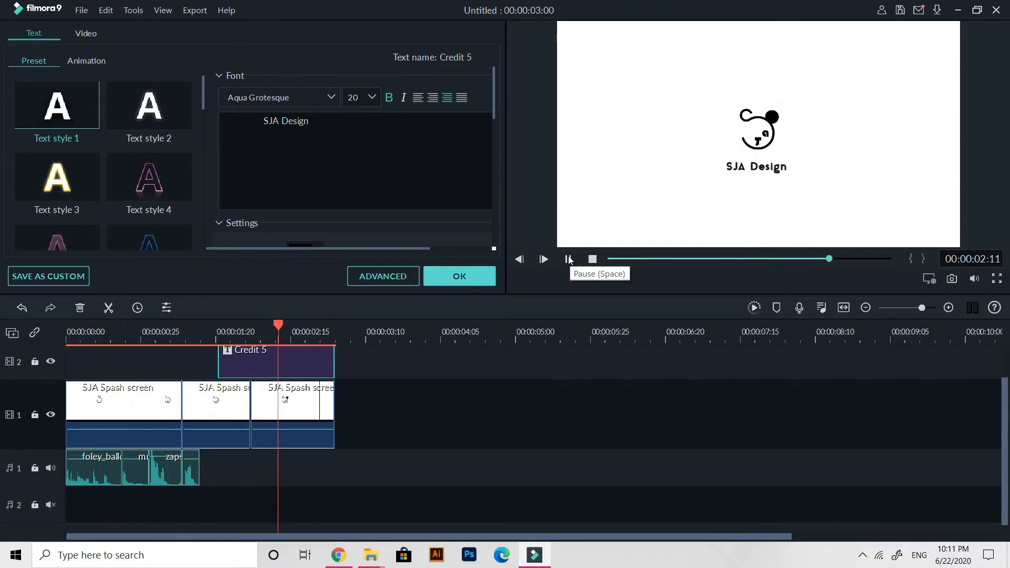
{"action": "left_click", "coordinate": [568, 260]}
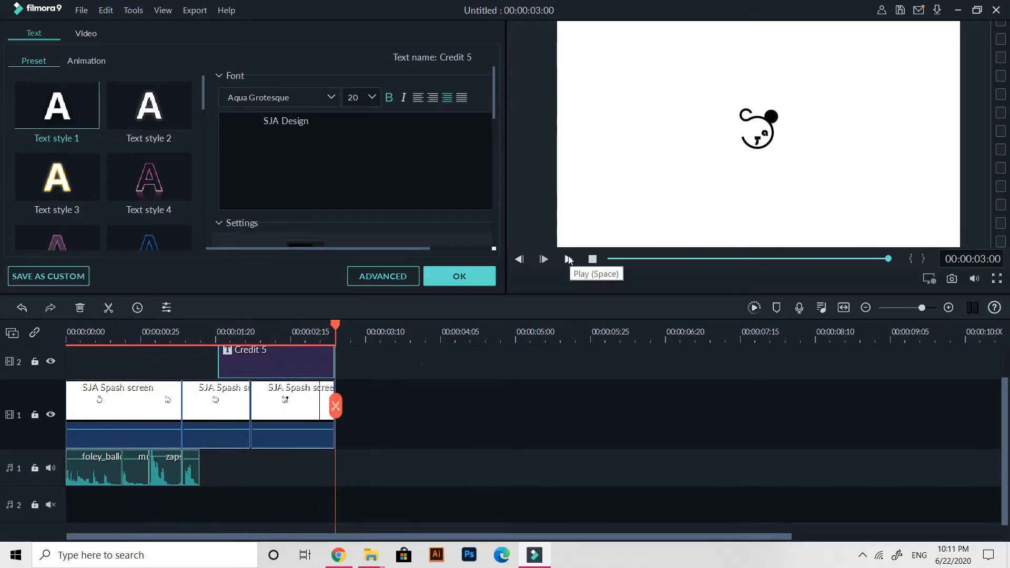
{"action": "left_click", "coordinate": [208, 358]}
{"action": "left_click_drag", "start_coordinate": [335, 326], "coordinate": [221, 343]}
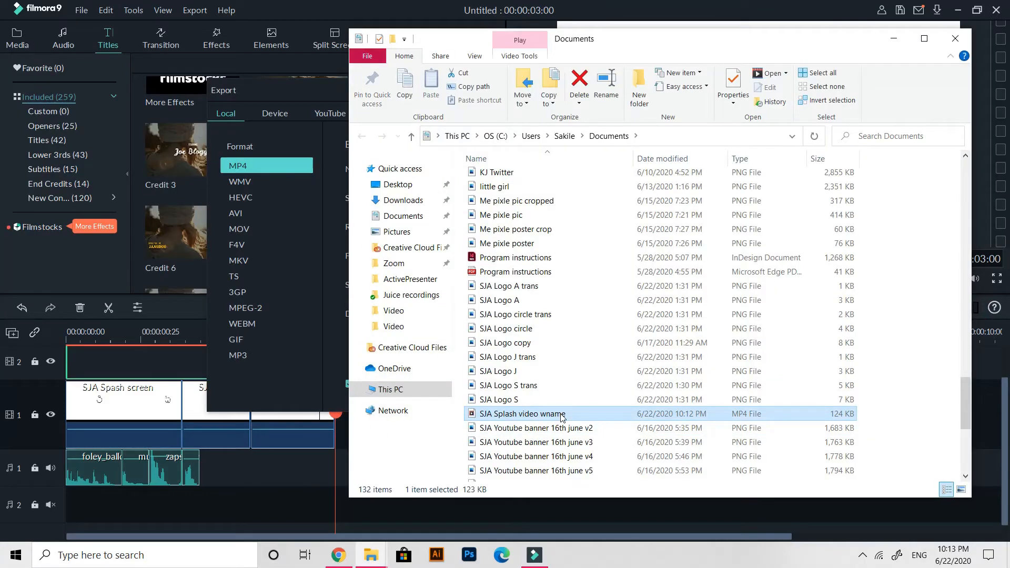
Play the exported SJA Splash video wname from Documents, and close the player, the folder and the export settings.
{"action": "double_click", "coordinate": [560, 413]}
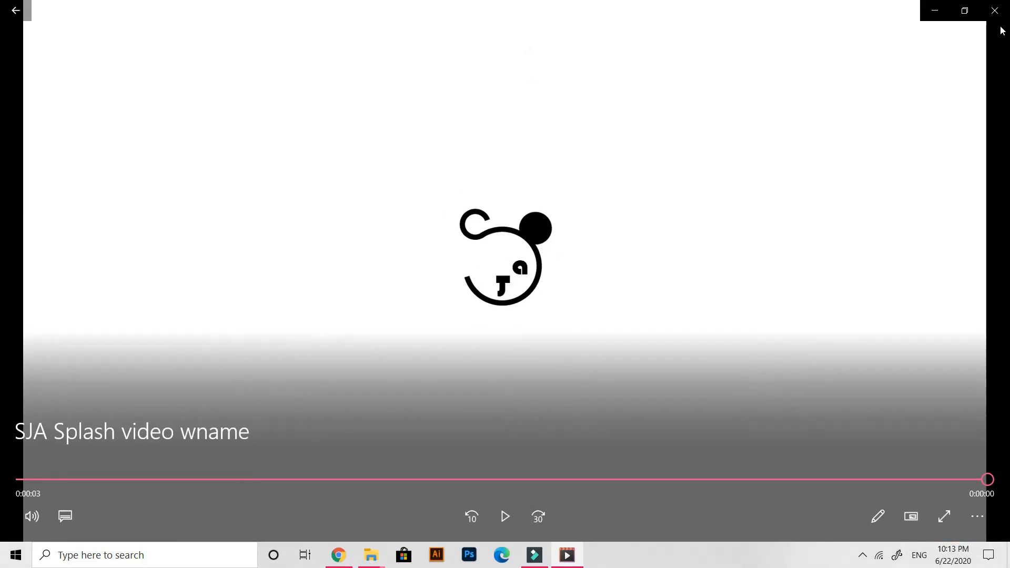
{"action": "left_click", "coordinate": [996, 13]}
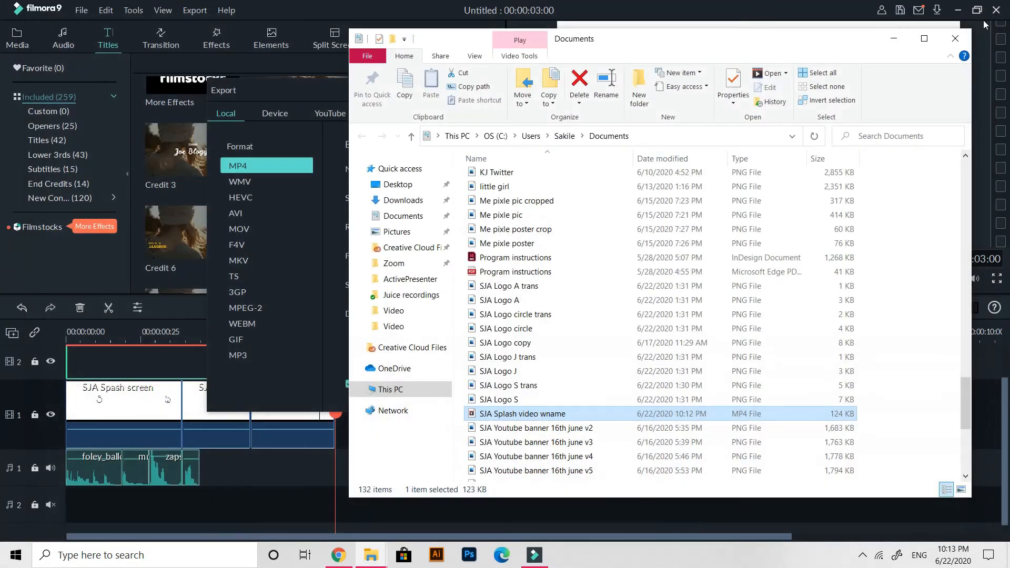
{"action": "left_click", "coordinate": [955, 39]}
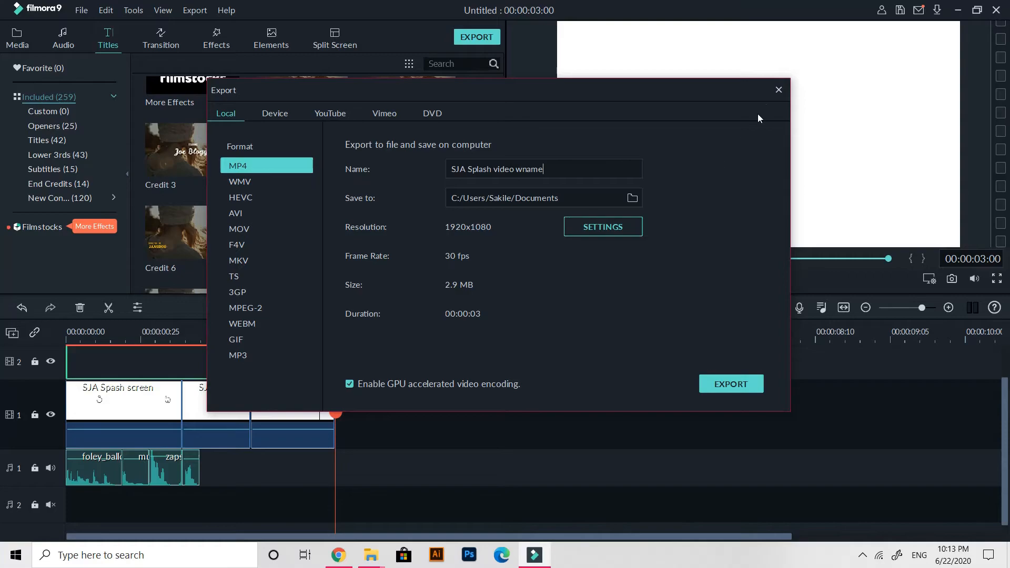
{"action": "left_click", "coordinate": [779, 89]}
Preview the Wavy style, Type Writer, Cinema style, Doomo Design, String Blur and RichTick animations on the SJA Design title, and apply Random.
{"action": "scroll", "coordinate": [294, 434], "scroll_direction": "up", "scroll_amount": 1}
{"action": "double_click", "coordinate": [282, 407]}
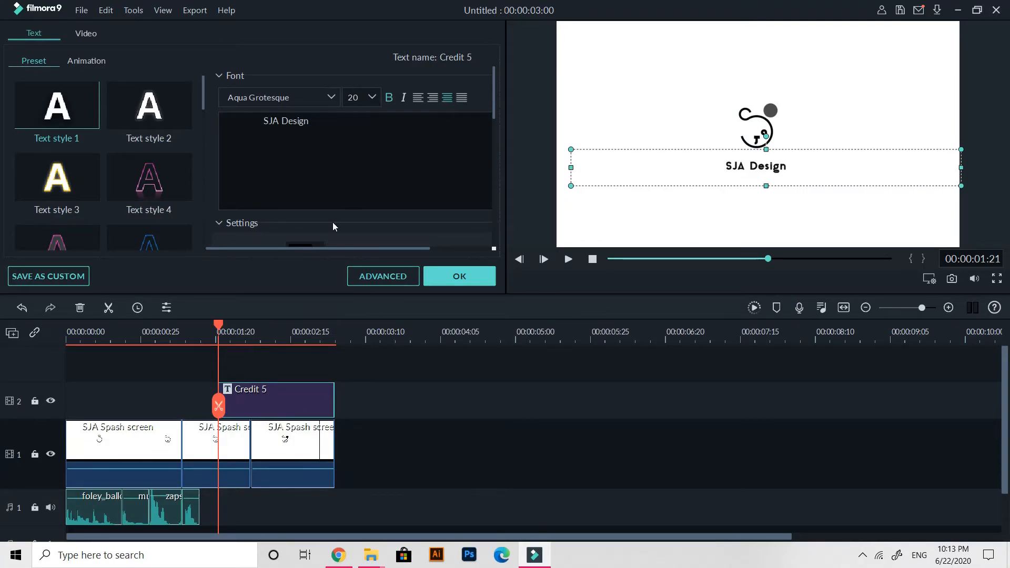
{"action": "left_click", "coordinate": [393, 277]}
{"action": "left_click", "coordinate": [287, 80]}
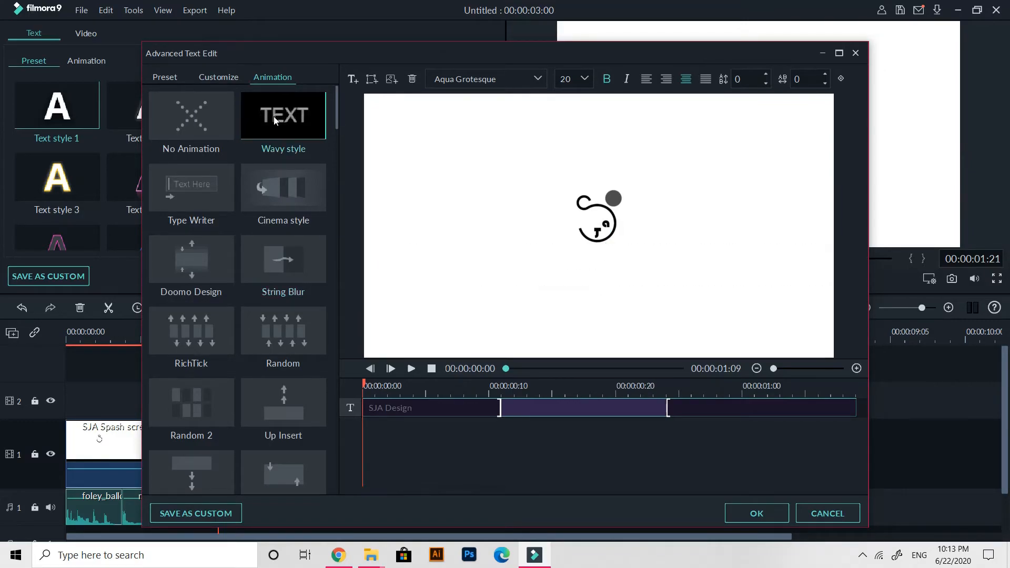
{"action": "left_click", "coordinate": [181, 189]}
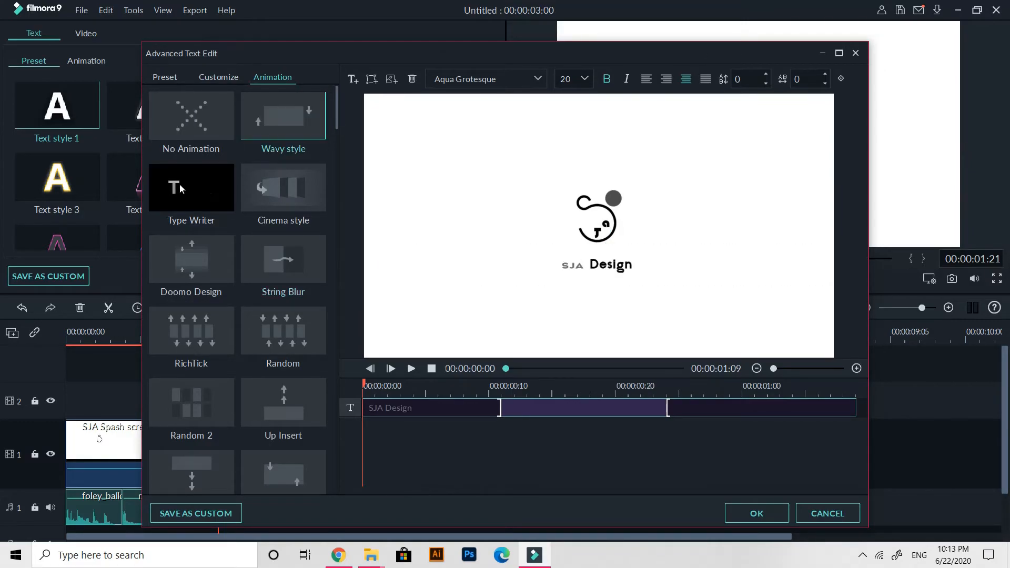
{"action": "left_click", "coordinate": [266, 186]}
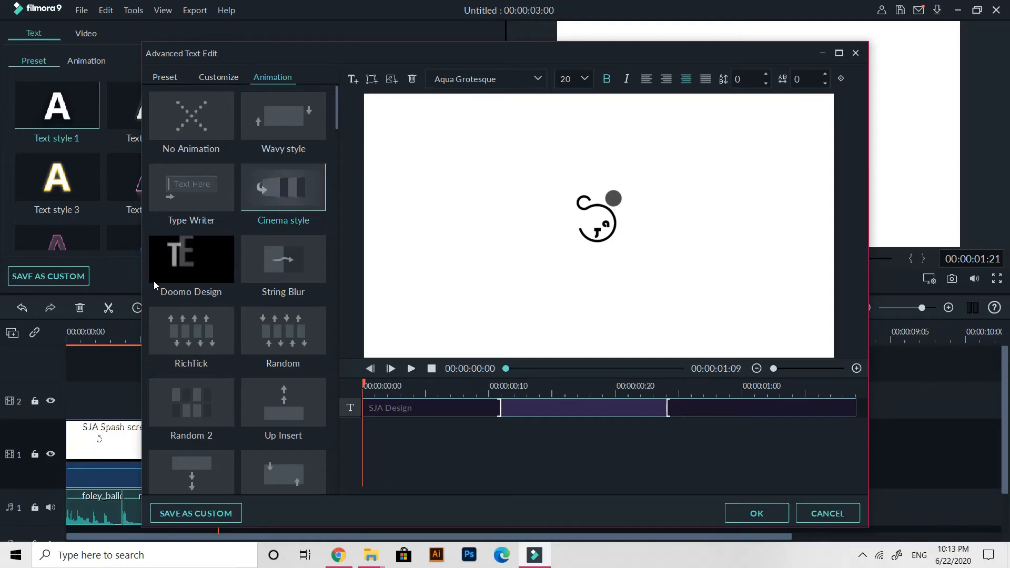
{"action": "left_click", "coordinate": [221, 284]}
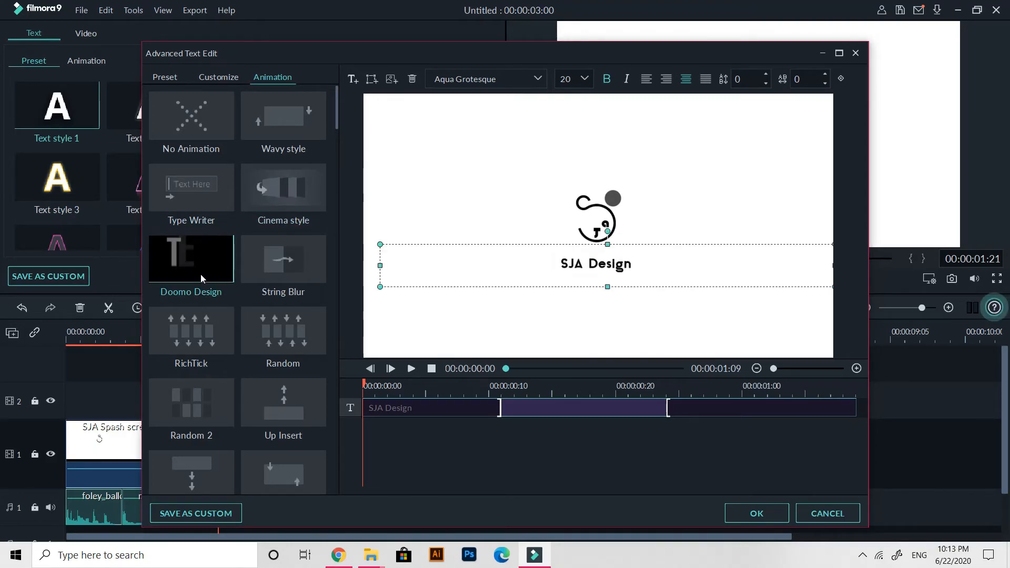
{"action": "left_click", "coordinate": [265, 279]}
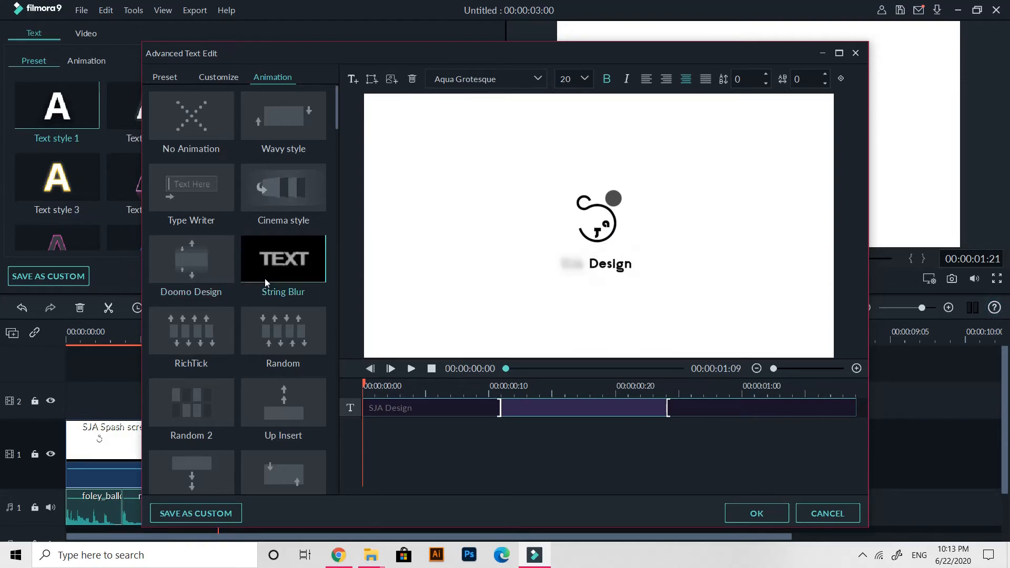
{"action": "left_click", "coordinate": [203, 335]}
{"action": "left_click", "coordinate": [263, 337]}
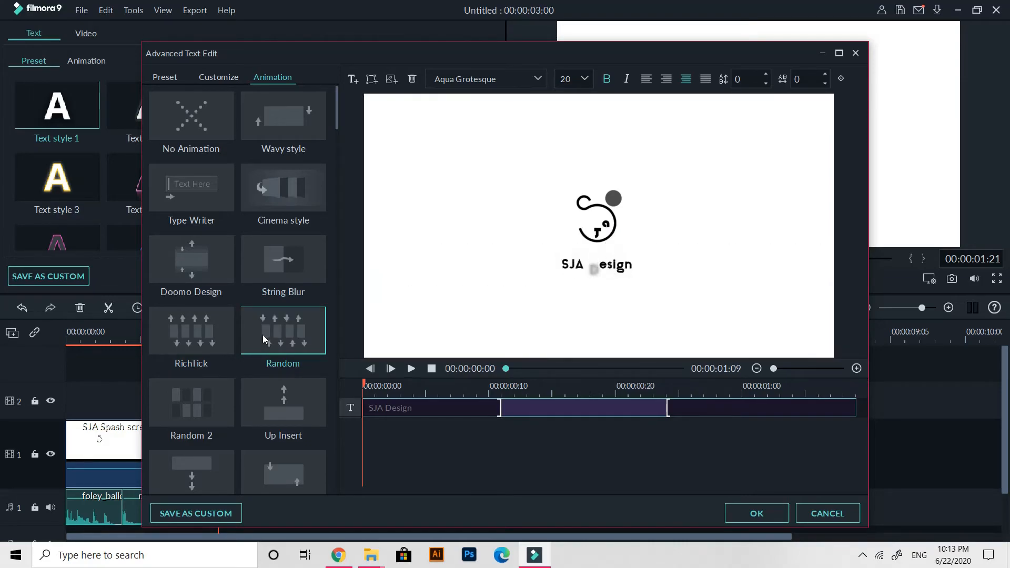
{"action": "left_click", "coordinate": [741, 508]}
Replay the timeline from the start to check the title's text animation.
{"action": "left_click_drag", "start_coordinate": [218, 324], "coordinate": [68, 329]}
{"action": "left_click", "coordinate": [569, 259]}
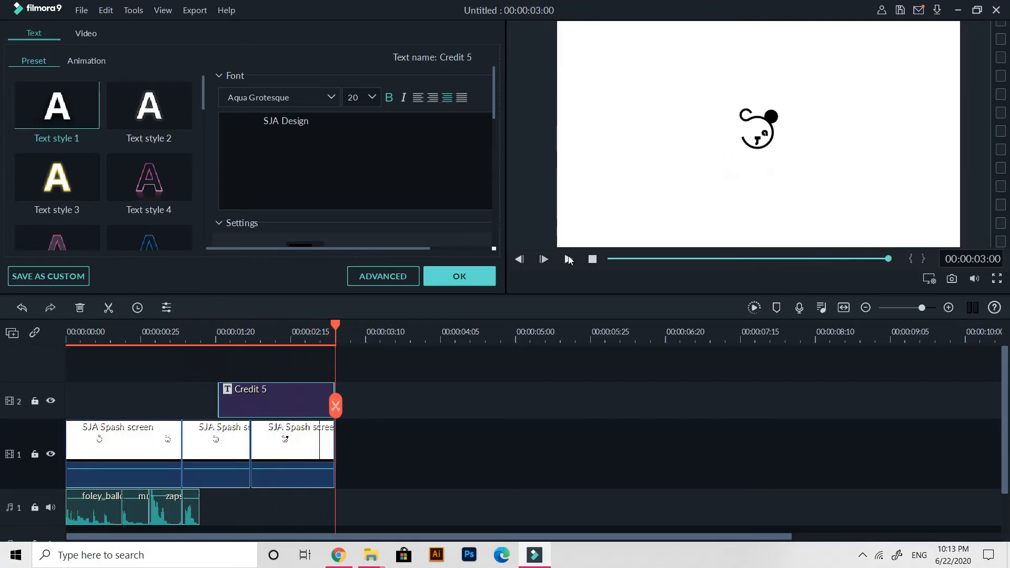
{"action": "left_click", "coordinate": [568, 259]}
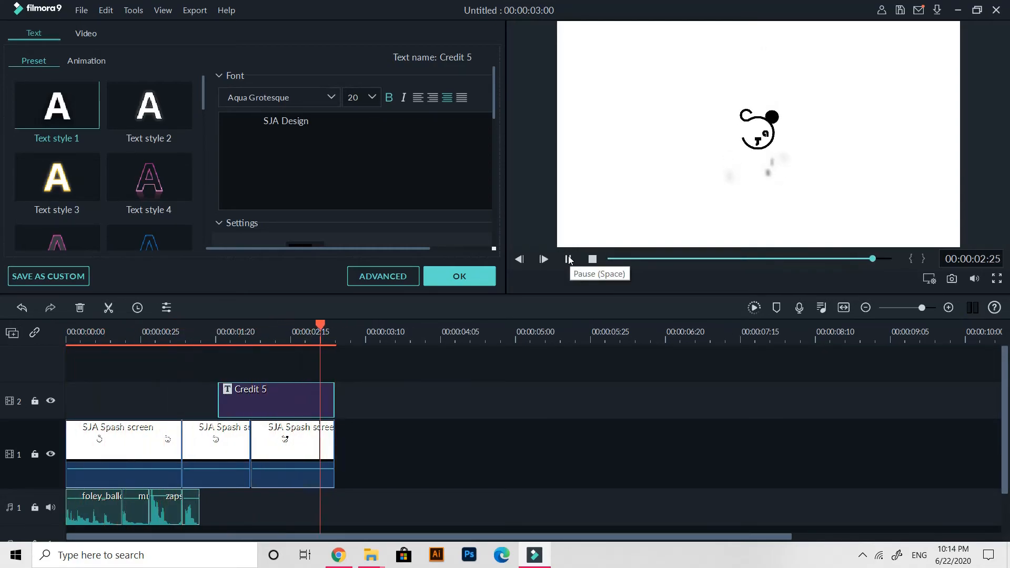
{"action": "left_click", "coordinate": [568, 259]}
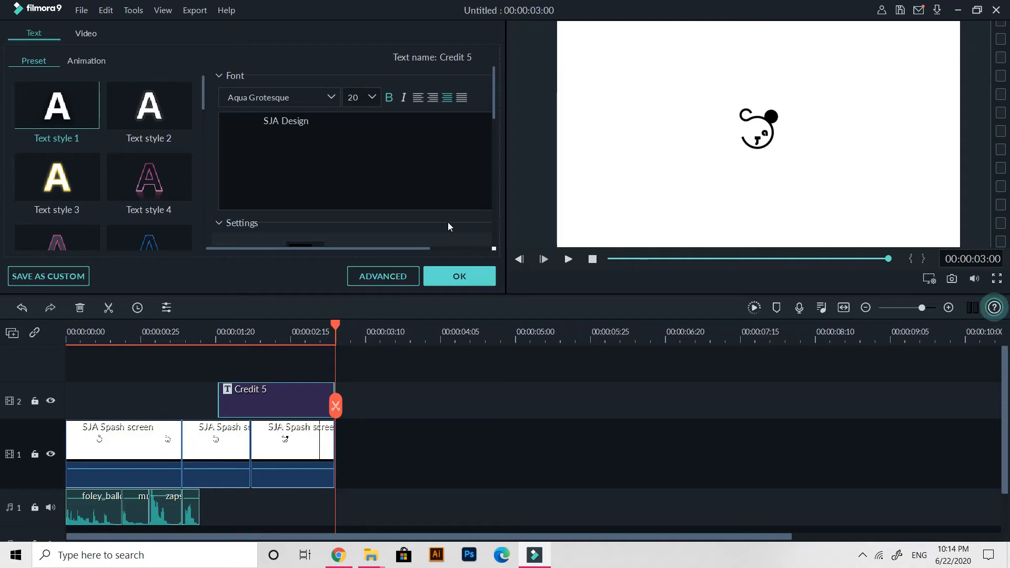
Export the video as an MP4 named SJA Splash video wname Domino to Documents, and close the export settings.
{"action": "left_click", "coordinate": [465, 278]}
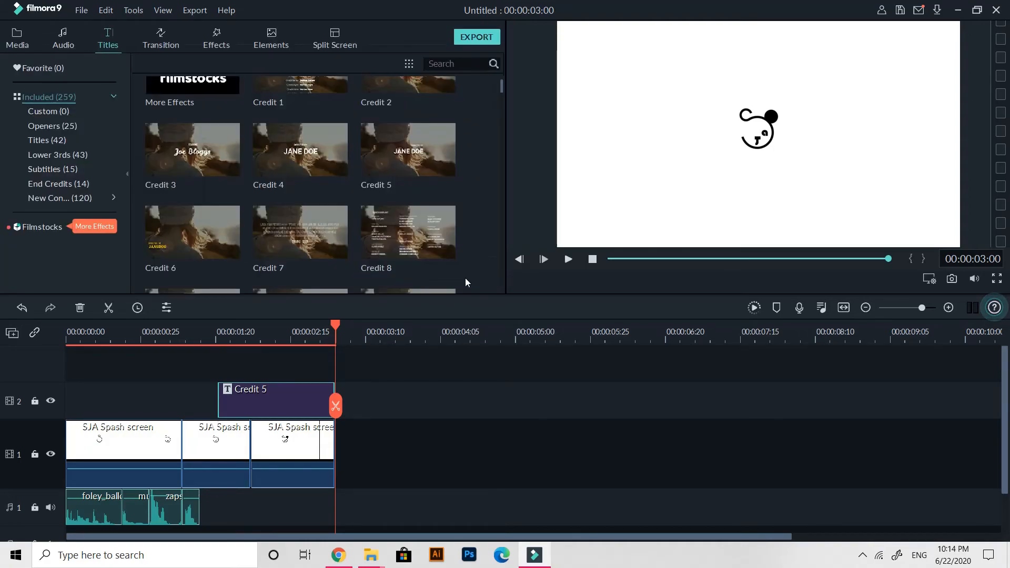
{"action": "left_click", "coordinate": [477, 38]}
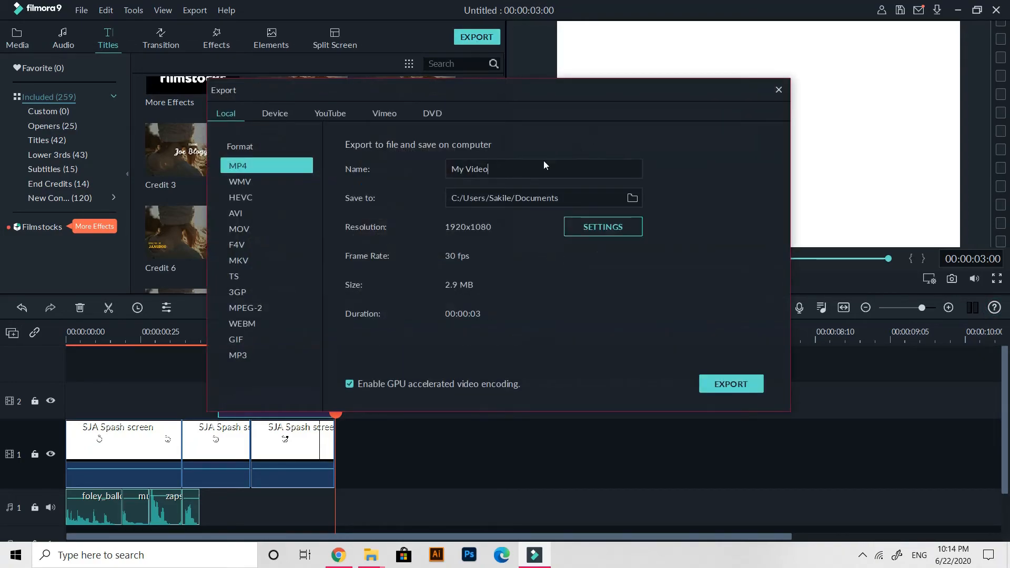
{"action": "triple_click", "coordinate": [521, 174]}
{"action": "type", "text": "SJA Splash video wname Domino"}
{"action": "left_click", "coordinate": [717, 390]}
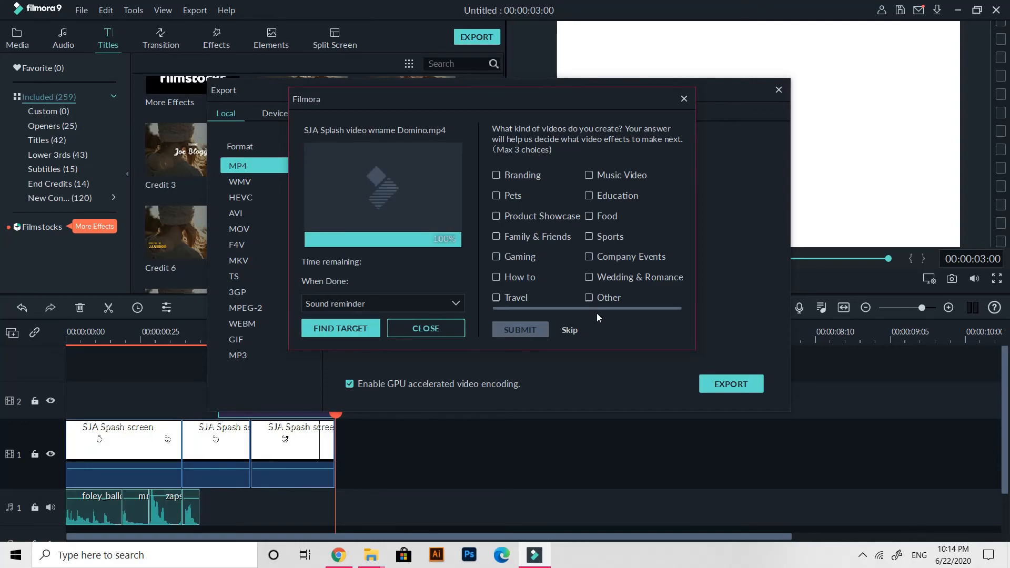
{"action": "left_click", "coordinate": [426, 328]}
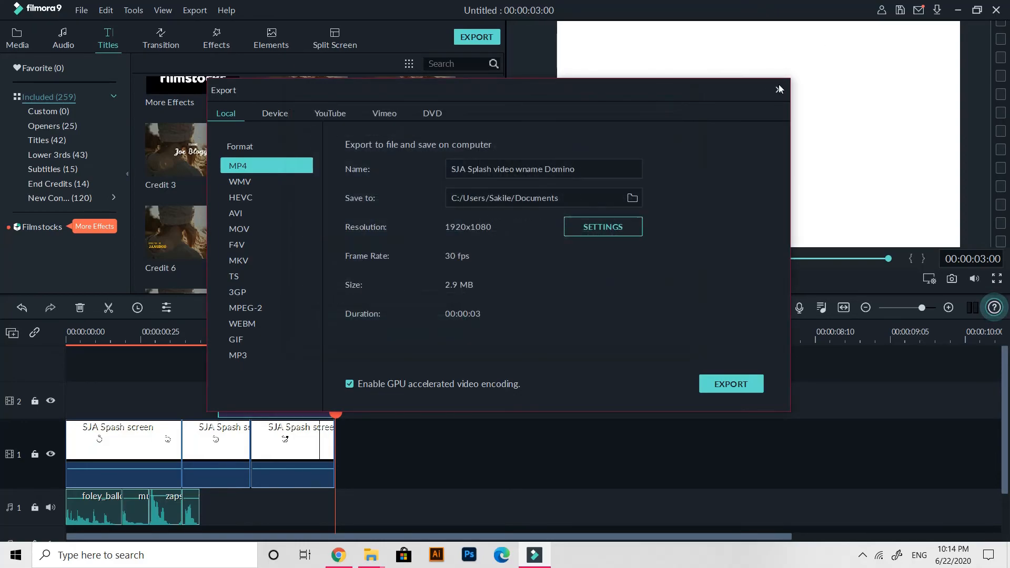
{"action": "left_click", "coordinate": [778, 89]}
{"action": "left_click", "coordinate": [78, 11]}
{"action": "left_click", "coordinate": [99, 118]}
{"action": "left_click", "coordinate": [460, 294]}
Undo the last several edits to the Credit 5 title clip.
{"action": "left_click", "coordinate": [106, 10]}
{"action": "left_click", "coordinate": [113, 30]}
{"action": "left_click_drag", "start_coordinate": [335, 325], "coordinate": [221, 327]}
{"action": "left_click", "coordinate": [105, 10]}
{"action": "left_click", "coordinate": [112, 31]}
{"action": "left_click", "coordinate": [105, 10]}
{"action": "left_click", "coordinate": [112, 29]}
{"action": "left_click", "coordinate": [238, 365]}
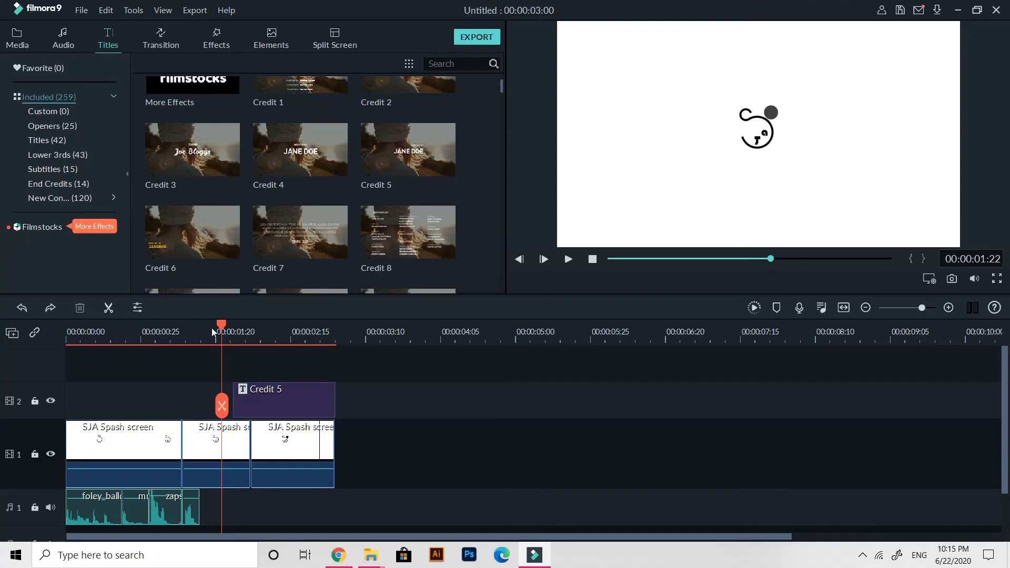
Check the title at 00:00:02:10 and redo the undone Credit 5 edits.
{"action": "left_click", "coordinate": [256, 328]}
{"action": "left_click_drag", "start_coordinate": [257, 327], "coordinate": [278, 329]}
{"action": "left_click", "coordinate": [111, 7]}
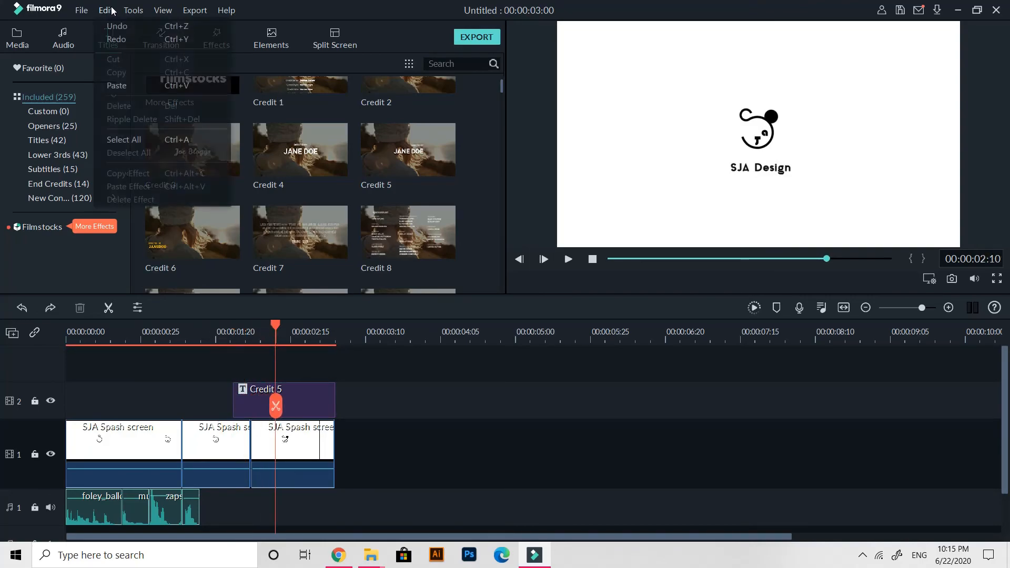
{"action": "left_click", "coordinate": [115, 39]}
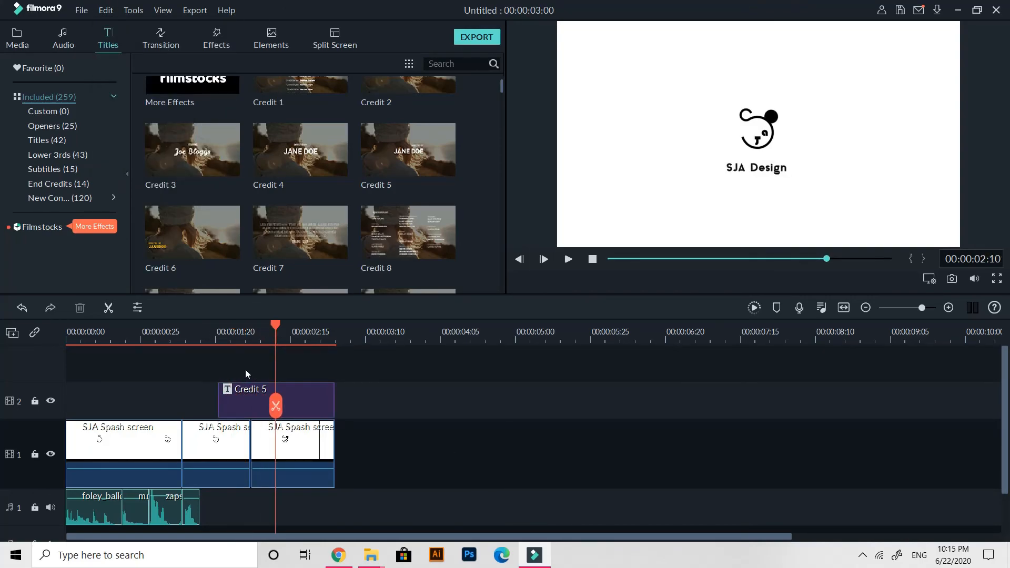
Change the SJA Design title's text animation to String Blur in the advanced text editor.
{"action": "double_click", "coordinate": [247, 400]}
{"action": "left_click", "coordinate": [396, 275]}
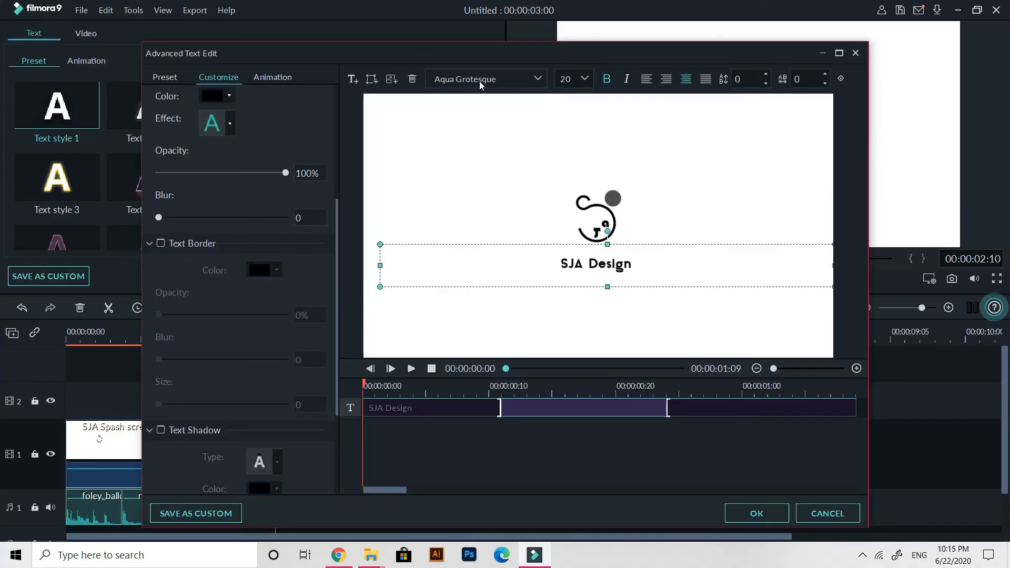
{"action": "left_click", "coordinate": [278, 77]}
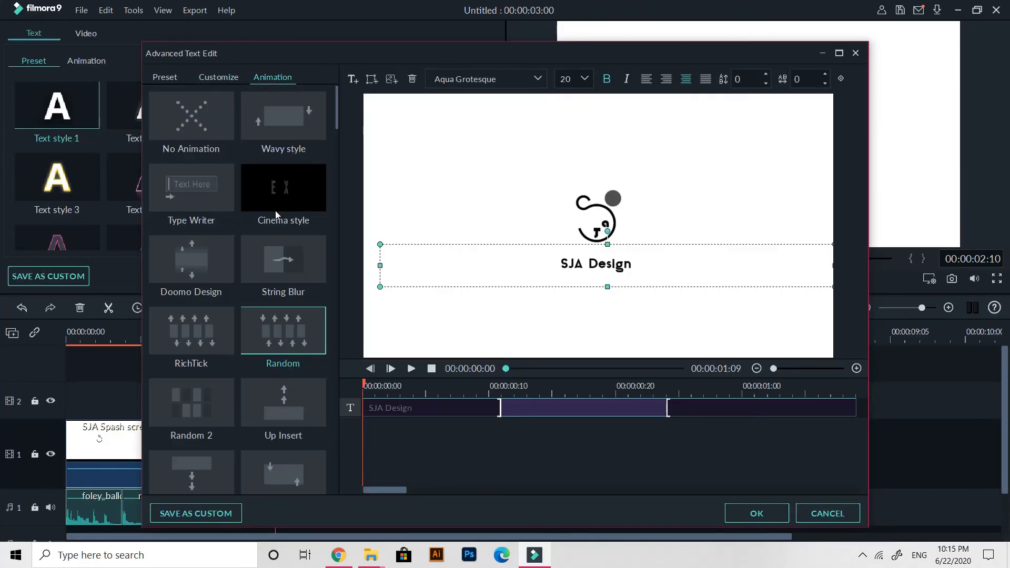
{"action": "double_click", "coordinate": [276, 266]}
{"action": "left_click", "coordinate": [755, 514]}
Save the project as SJA Splash screen video in the Projects folder.
{"action": "left_click", "coordinate": [81, 10]}
{"action": "left_click", "coordinate": [100, 119]}
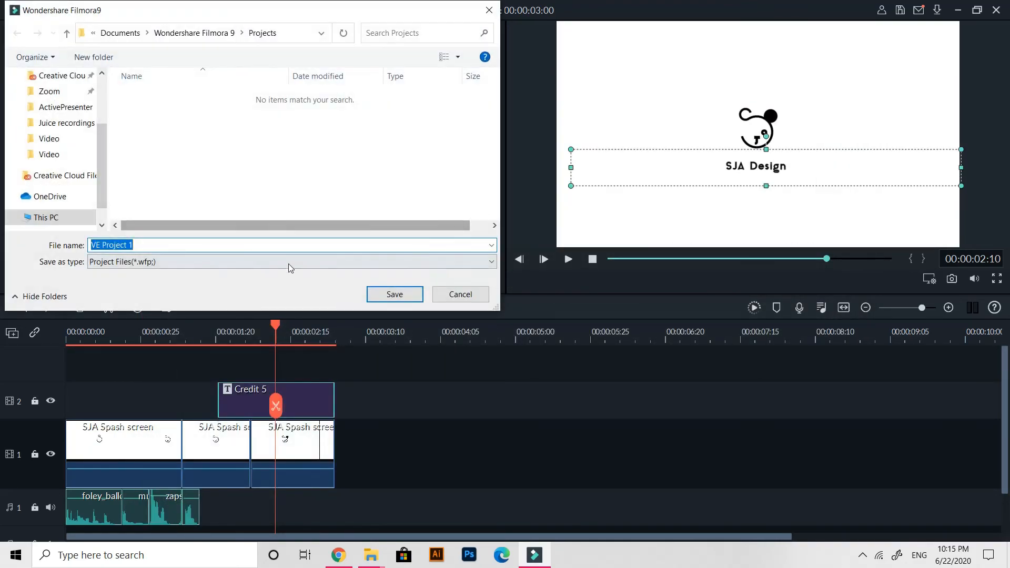
{"action": "type", "text": "SJA Splash screen video"}
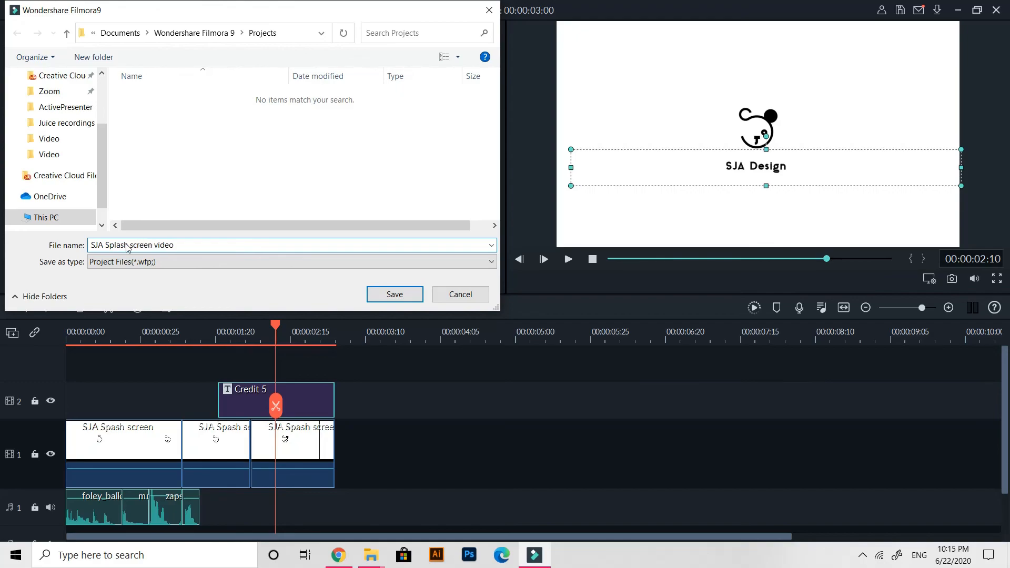
{"action": "left_click", "coordinate": [374, 294]}
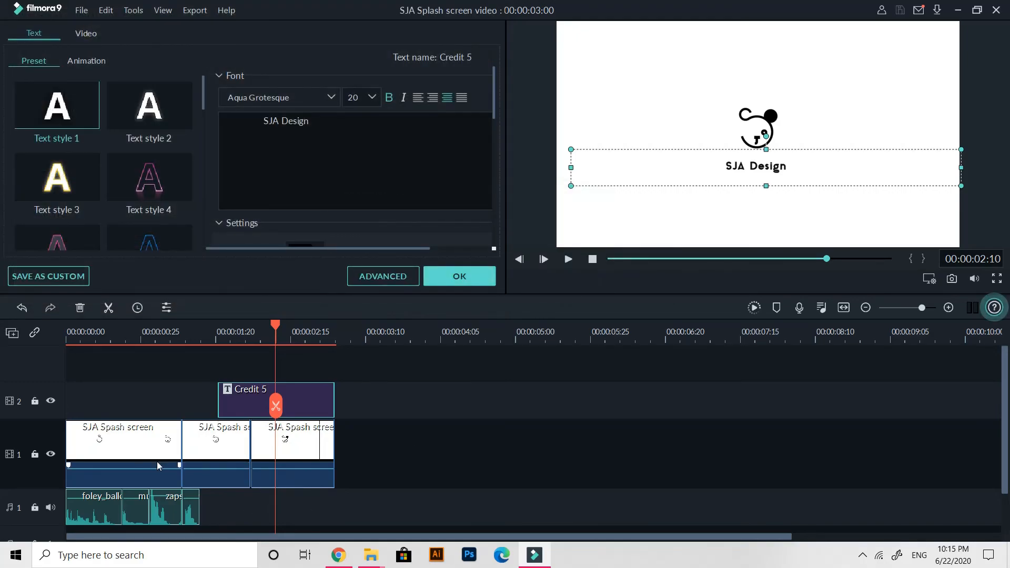
Hide video track 2 containing the SJA Design title, and replay the timeline from the start.
{"action": "left_click", "coordinate": [292, 463]}
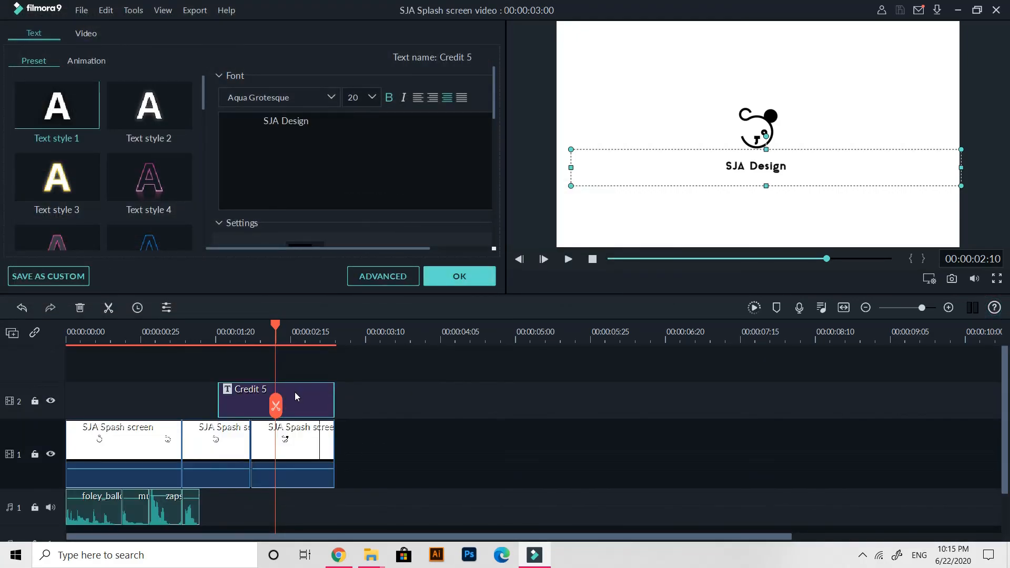
{"action": "left_click", "coordinate": [51, 400]}
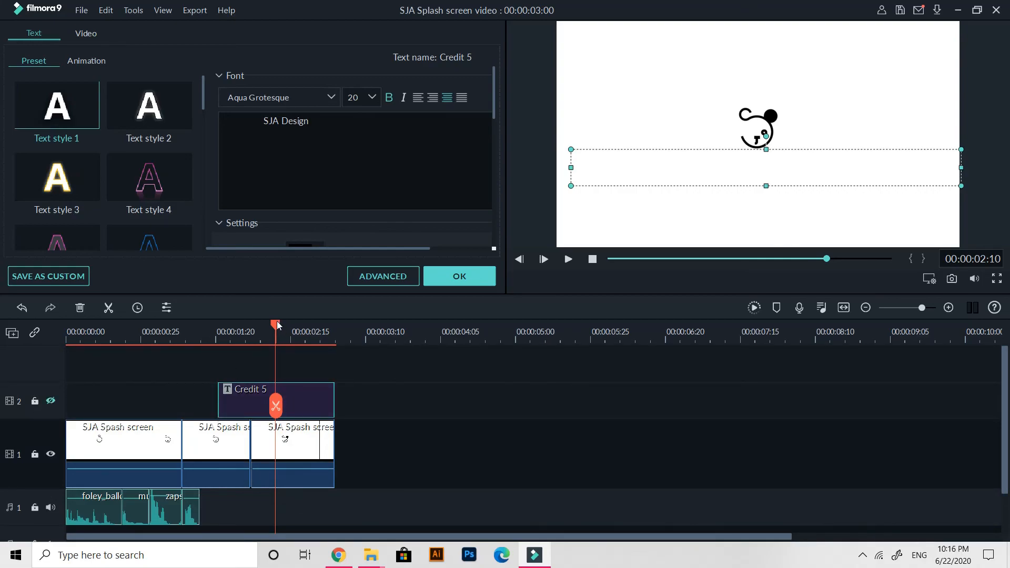
{"action": "left_click_drag", "start_coordinate": [275, 325], "coordinate": [53, 331]}
{"action": "left_click", "coordinate": [568, 259]}
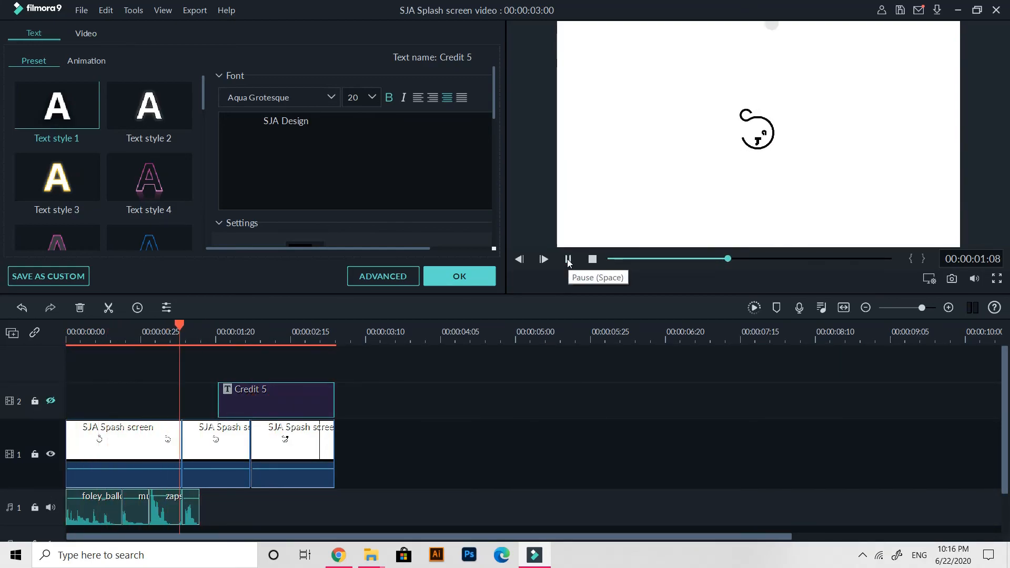
Close the title editing and export the video without the title as an MP4 named SJA Splash no text.
{"action": "left_click", "coordinate": [82, 8]}
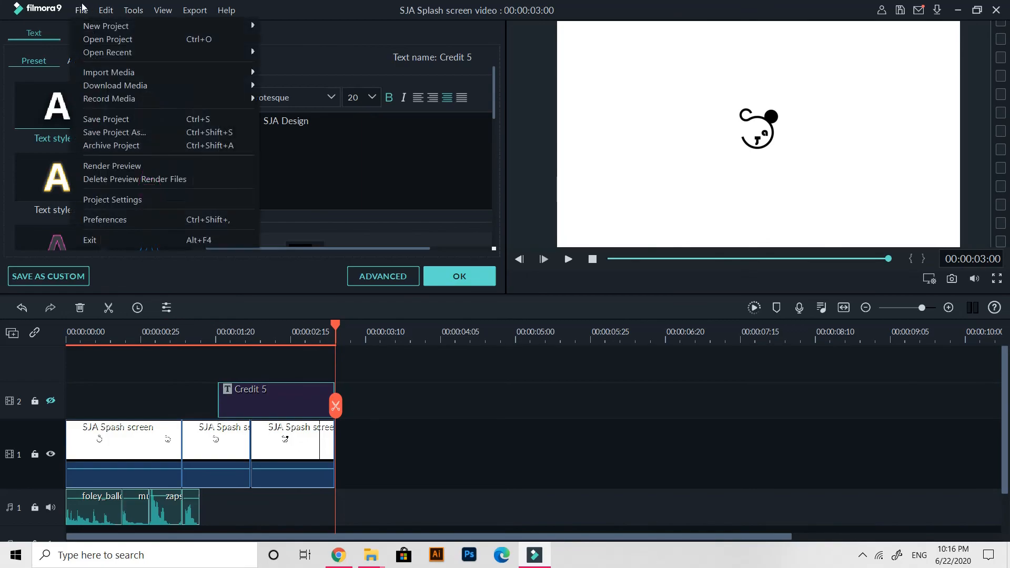
{"action": "left_click", "coordinate": [81, 8]}
{"action": "left_click", "coordinate": [457, 277]}
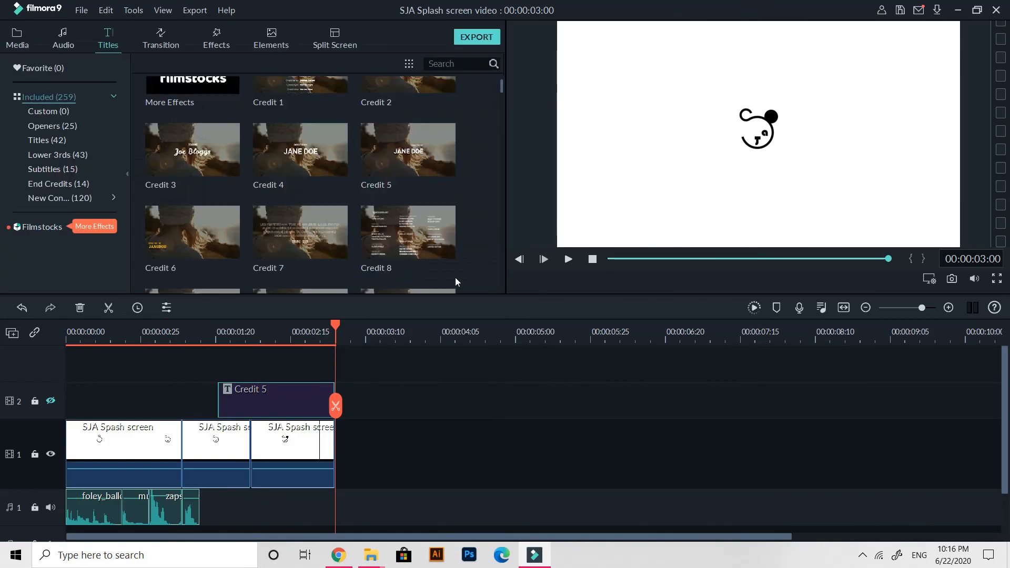
{"action": "left_click", "coordinate": [469, 41]}
{"action": "triple_click", "coordinate": [496, 166]}
{"action": "type", "text": "SJA Splash no text"}
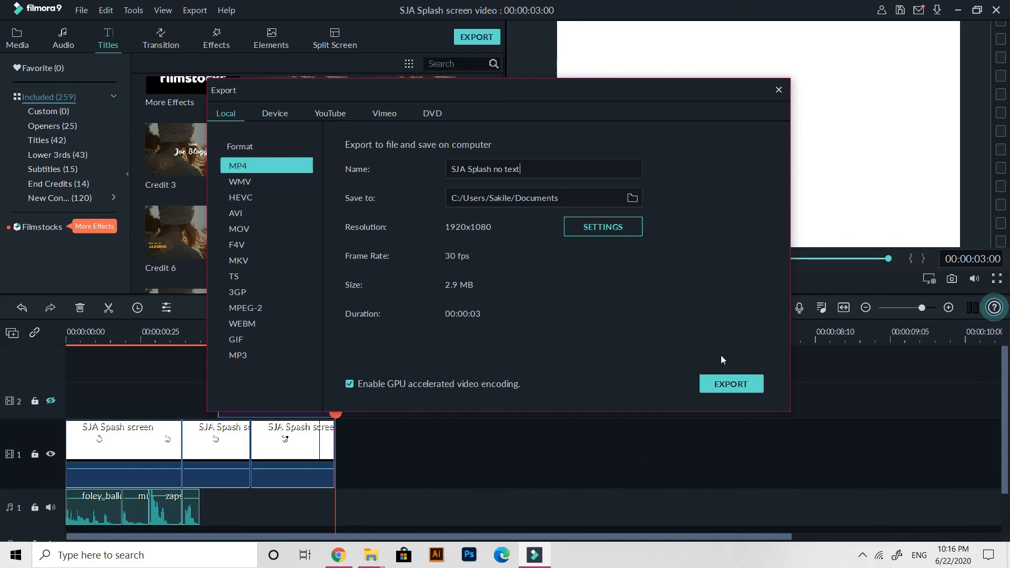
{"action": "left_click", "coordinate": [731, 384]}
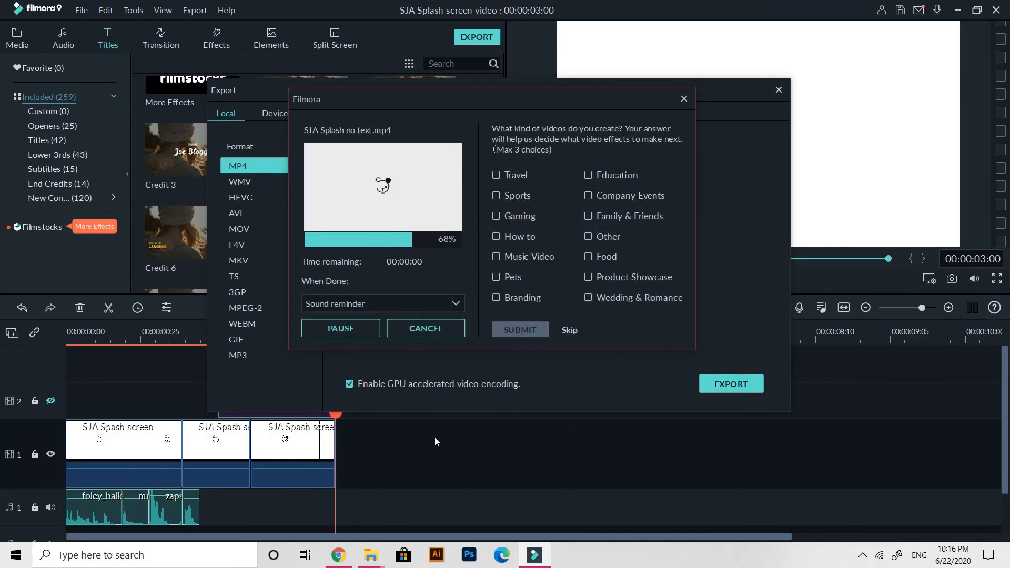
Open the export's destination folder and locate the exported splash videos in Documents.
{"action": "left_click", "coordinate": [352, 328]}
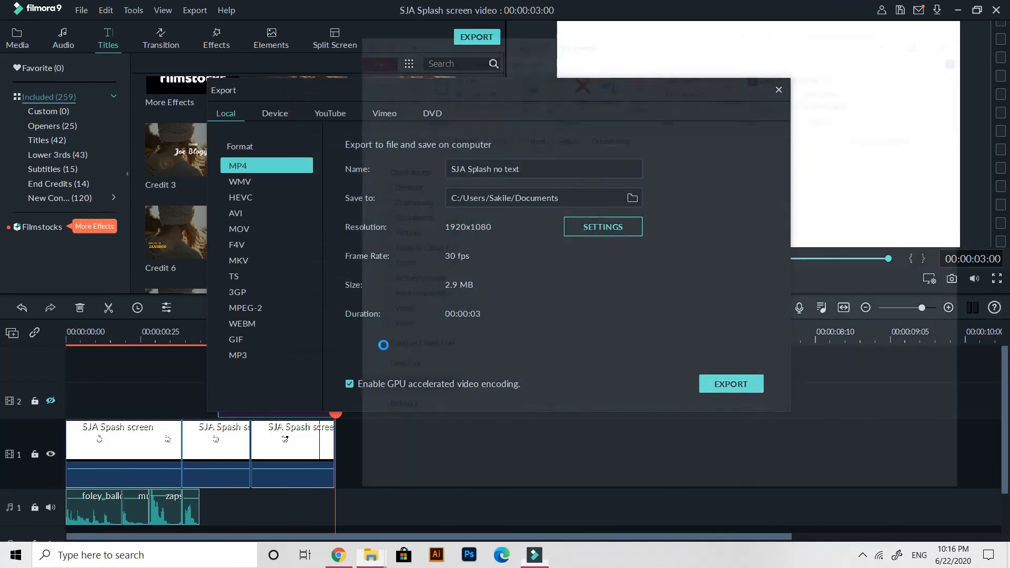
{"action": "scroll", "coordinate": [528, 475], "scroll_direction": "down", "scroll_amount": 3}
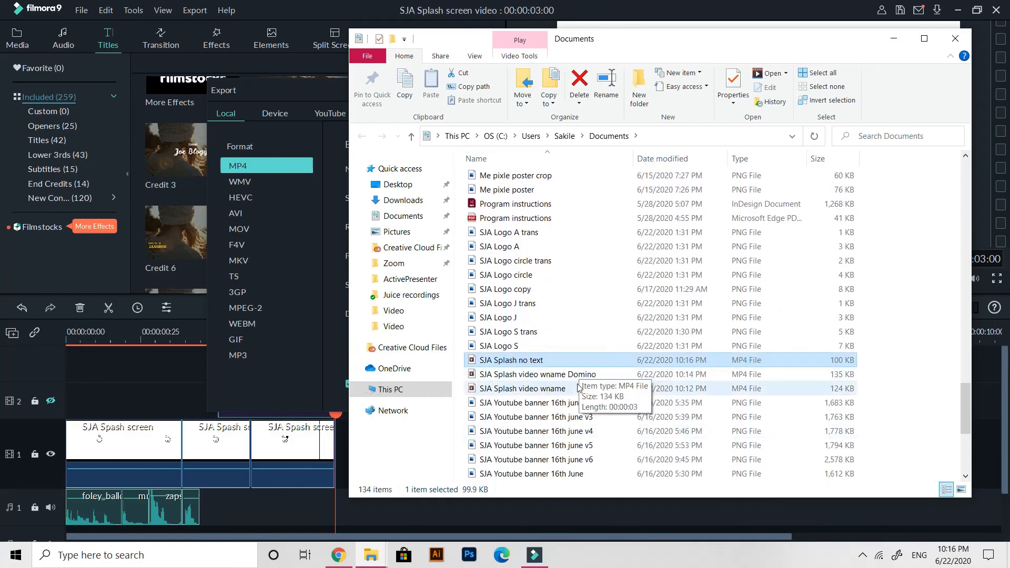